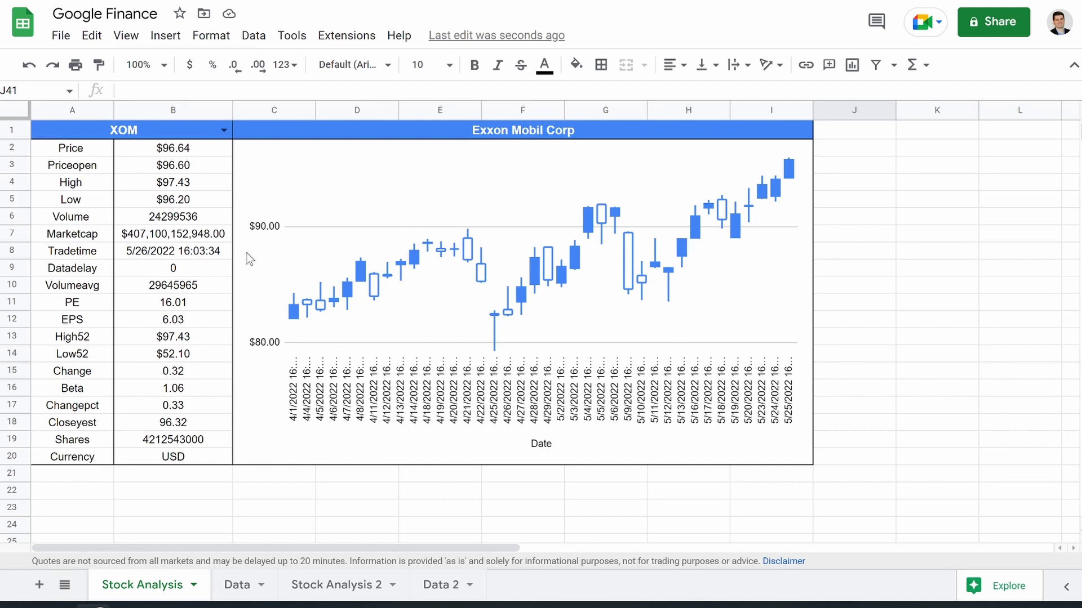
- Change the ticker in merged cell A1:B1 to ADP
{"action": "left_click", "coordinate": [130, 132]}
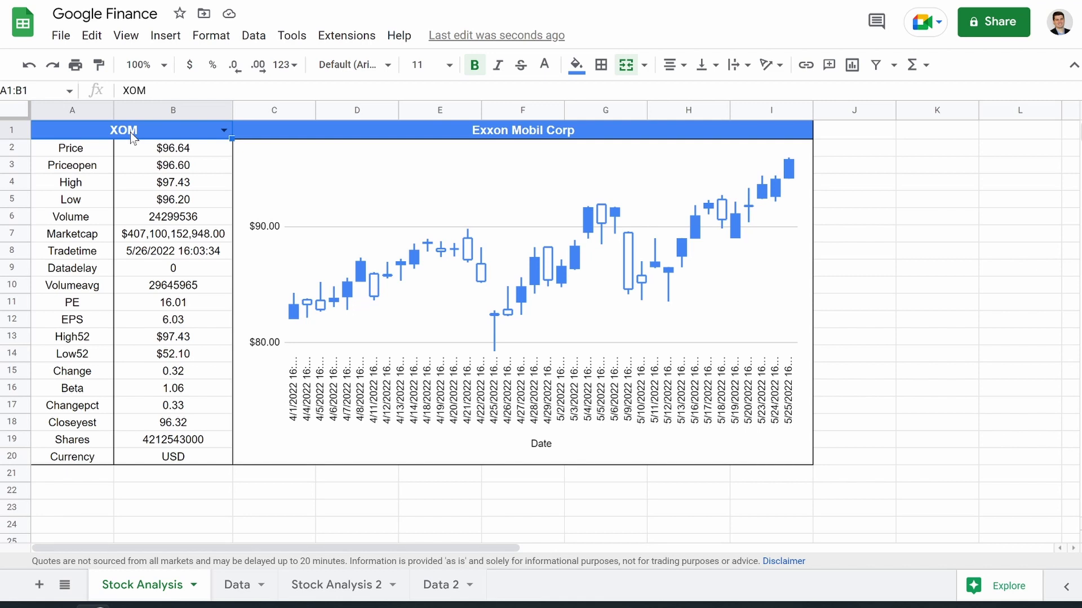
{"action": "type", "text": "ASP"}
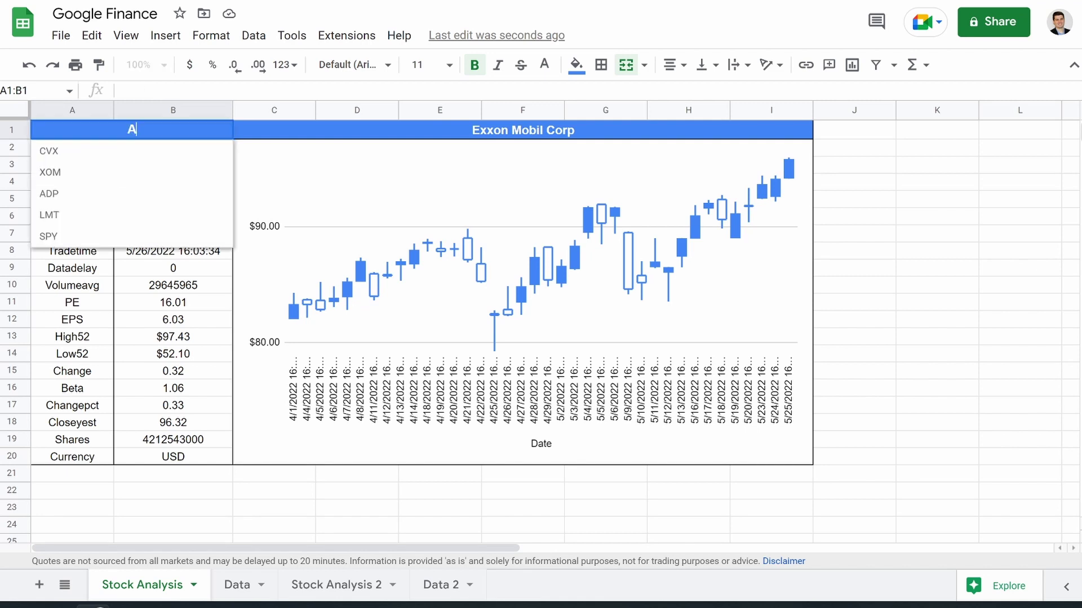
{"action": "key", "text": "BackSpace"}
{"action": "key", "text": "BackSpace"}
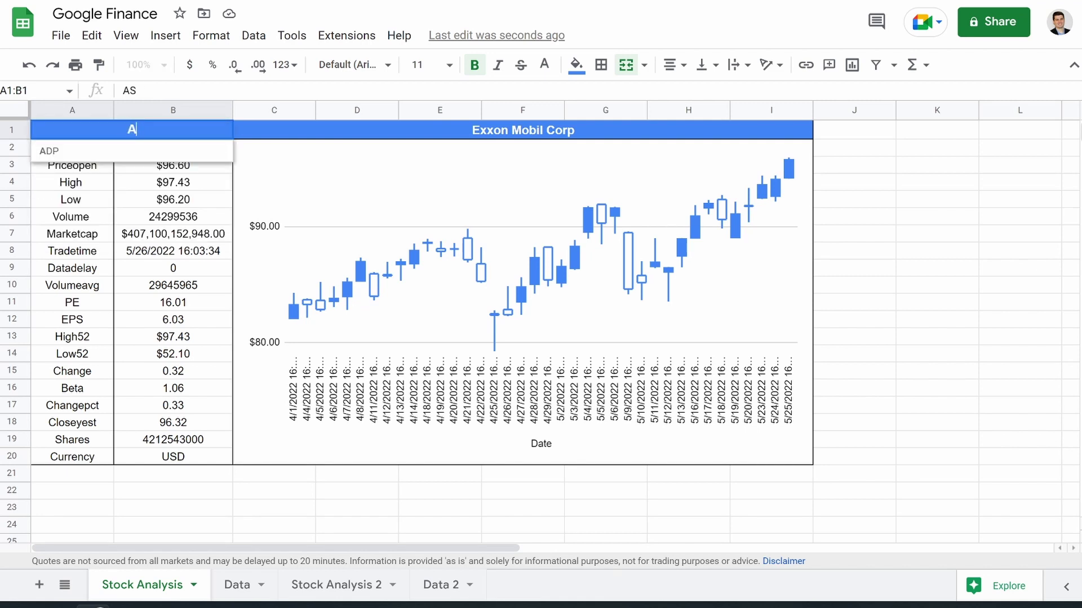
{"action": "type", "text": "DP"}
{"action": "key", "text": "Return"}
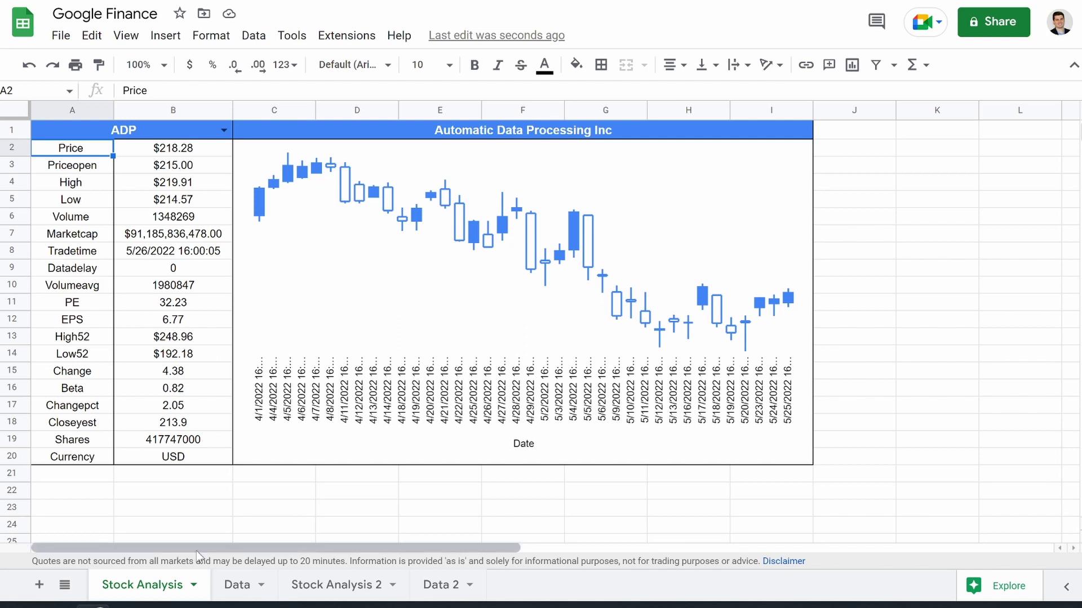
- Change the ticker to CVX so the table and chart show Chevron Corporation
{"action": "left_click", "coordinate": [144, 136]}
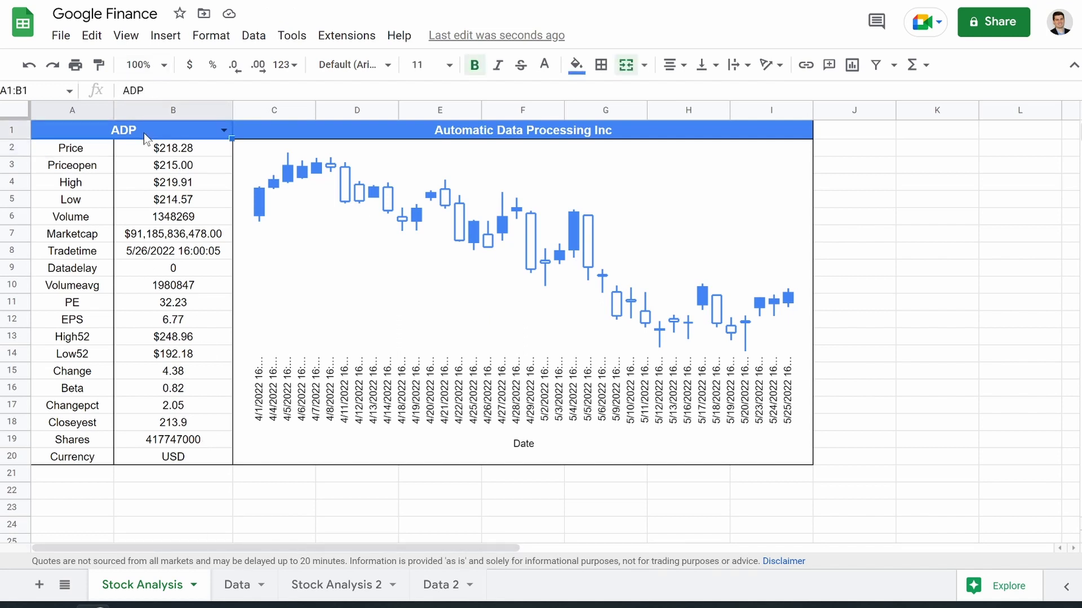
{"action": "type", "text": "CVX"}
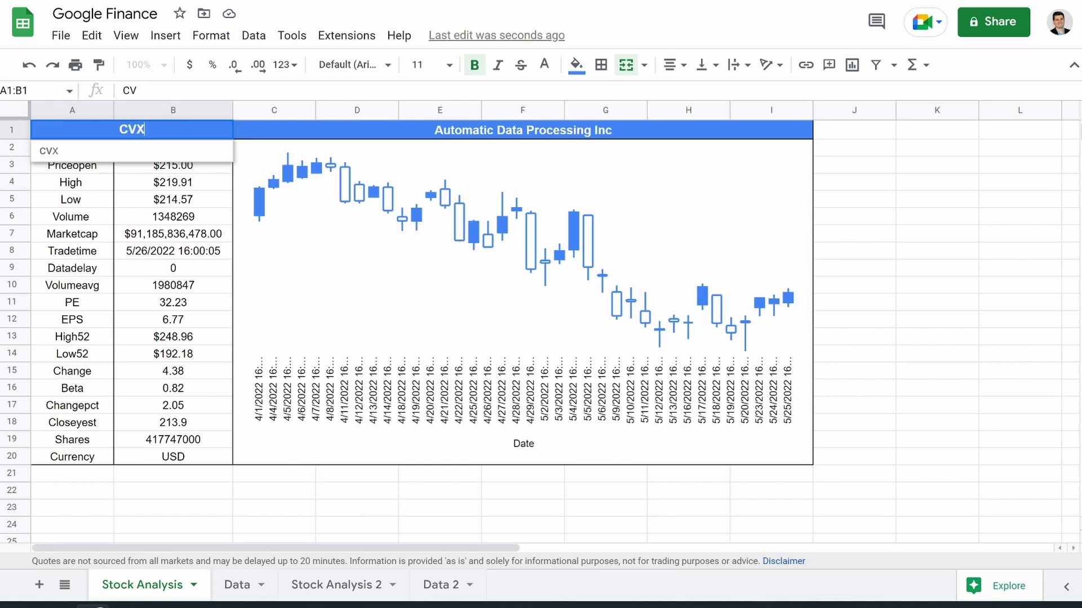
{"action": "key", "text": "Return"}
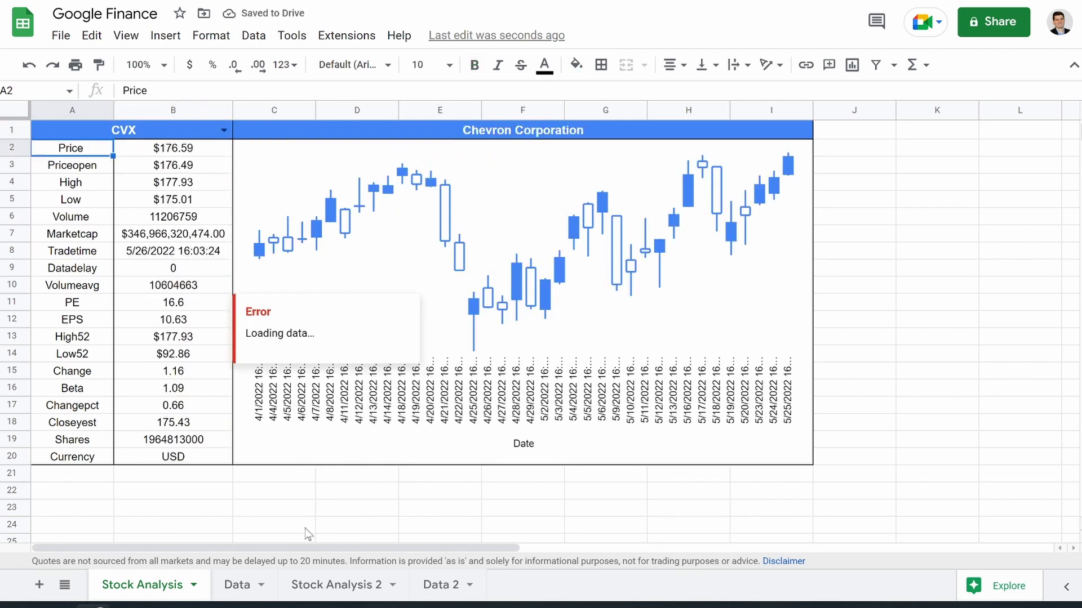
{"action": "left_click", "coordinate": [266, 529]}
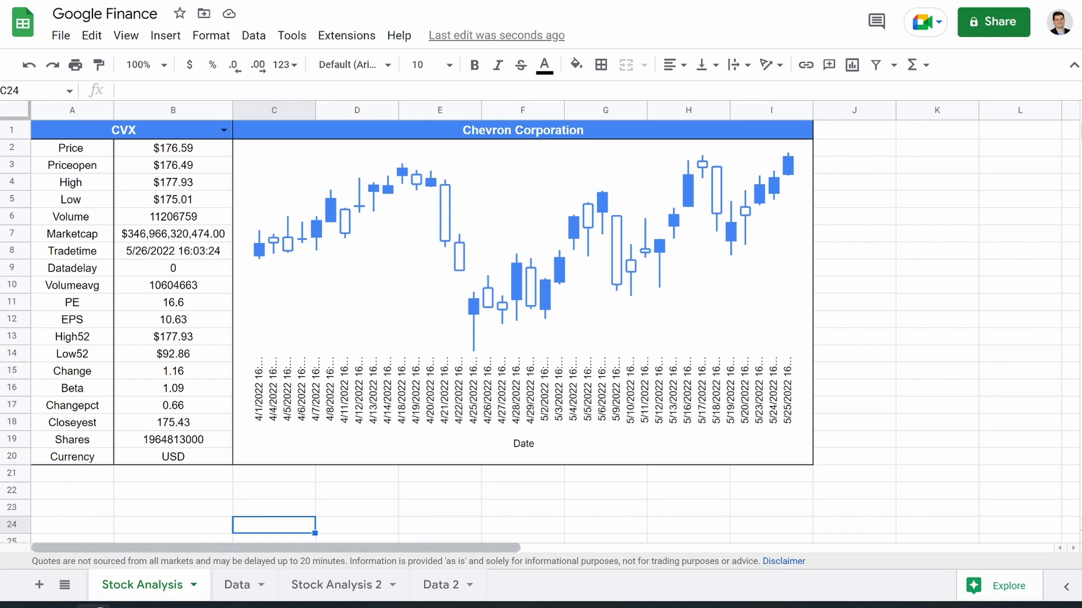
- On Stock Analysis 2, enter =GOOGLEFINANCE("SPY","price") in cell B3
{"action": "left_click", "coordinate": [326, 586]}
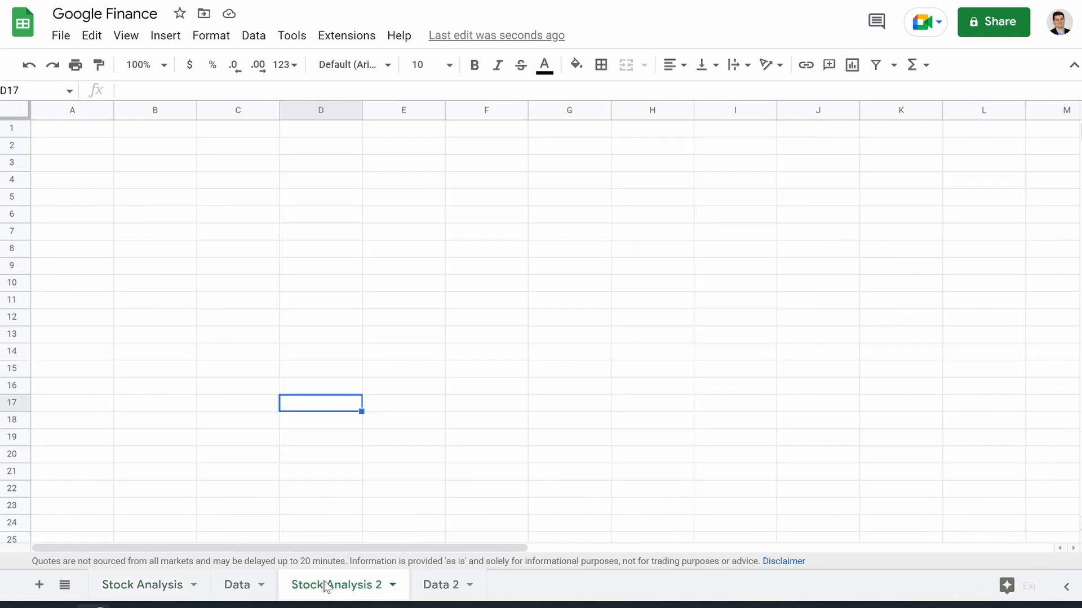
{"action": "left_click", "coordinate": [276, 332]}
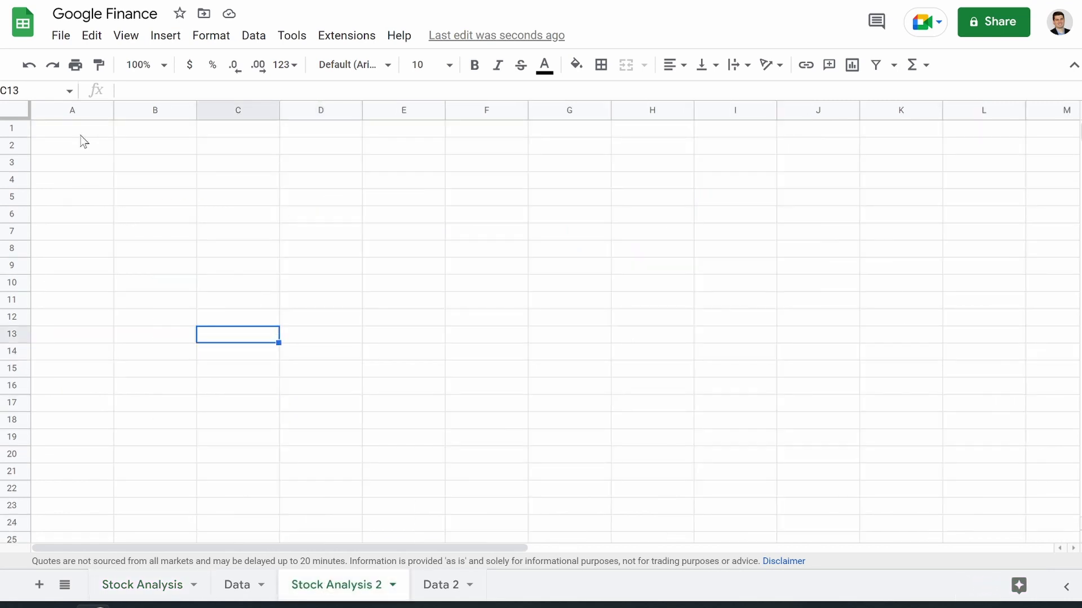
{"action": "left_click", "coordinate": [151, 169]}
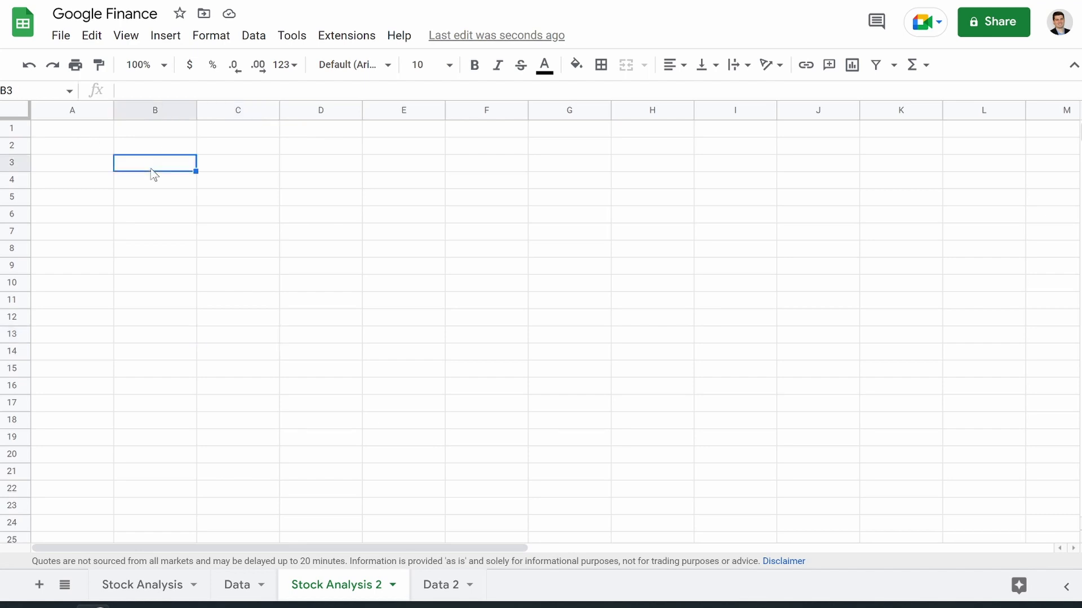
{"action": "type", "text": "=goog"}
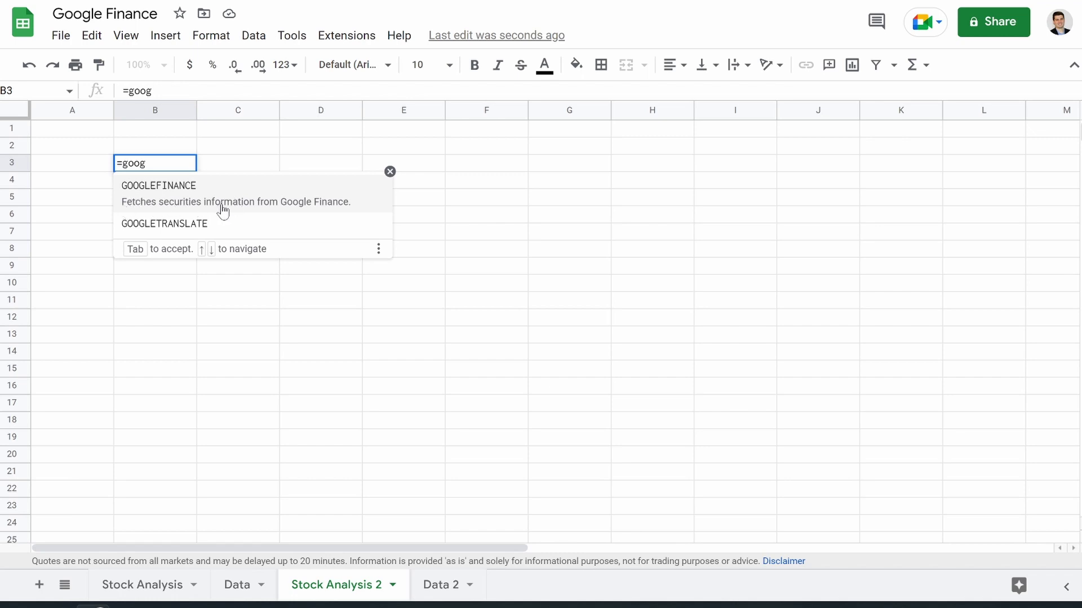
{"action": "key", "text": "Tab"}
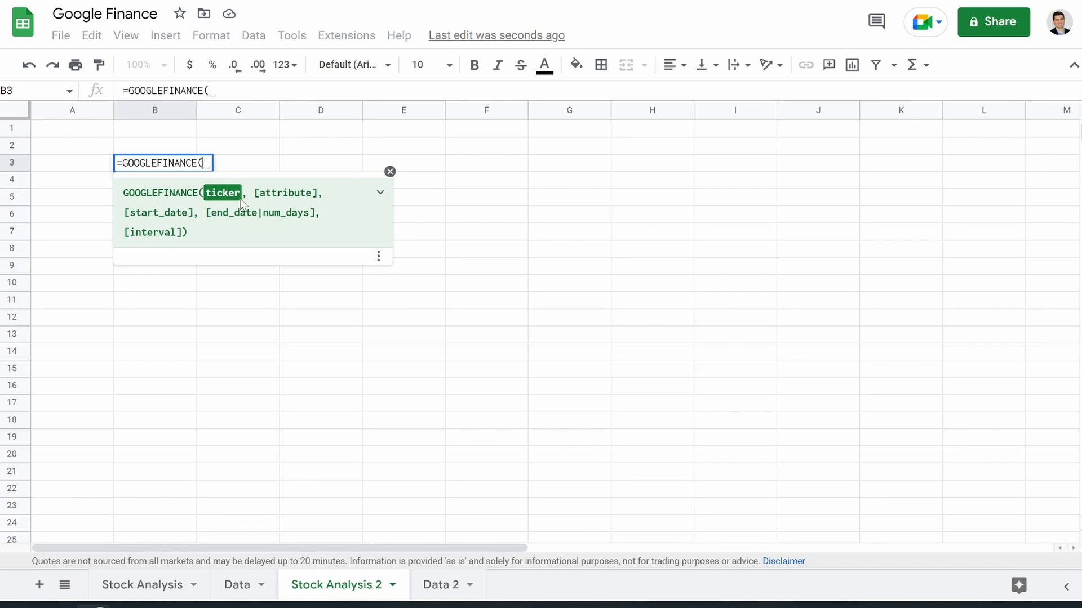
{"action": "type", "text": "\"SPY\",Pri"}
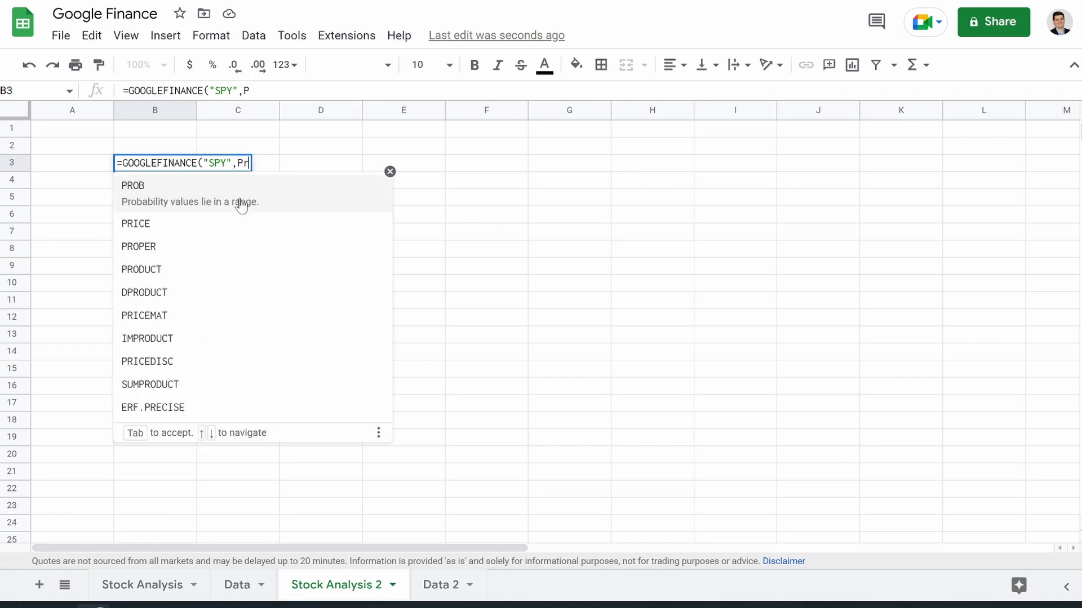
{"action": "key", "text": "BackSpace"}
{"action": "key", "text": "BackSpace"}
{"action": "key", "text": "BackSpace"}
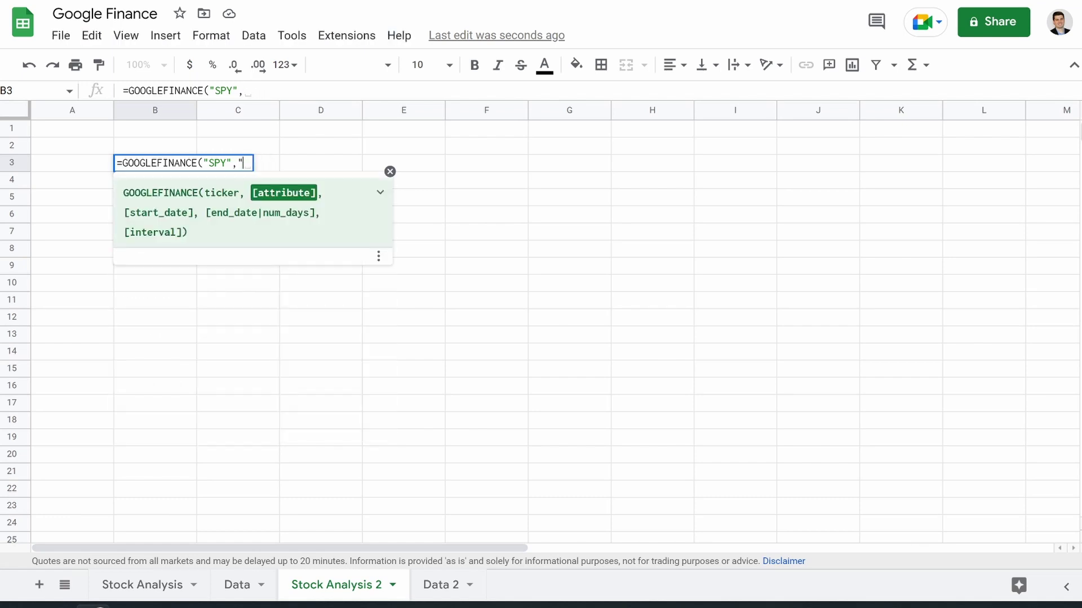
{"action": "type", "text": "\"price\")"}
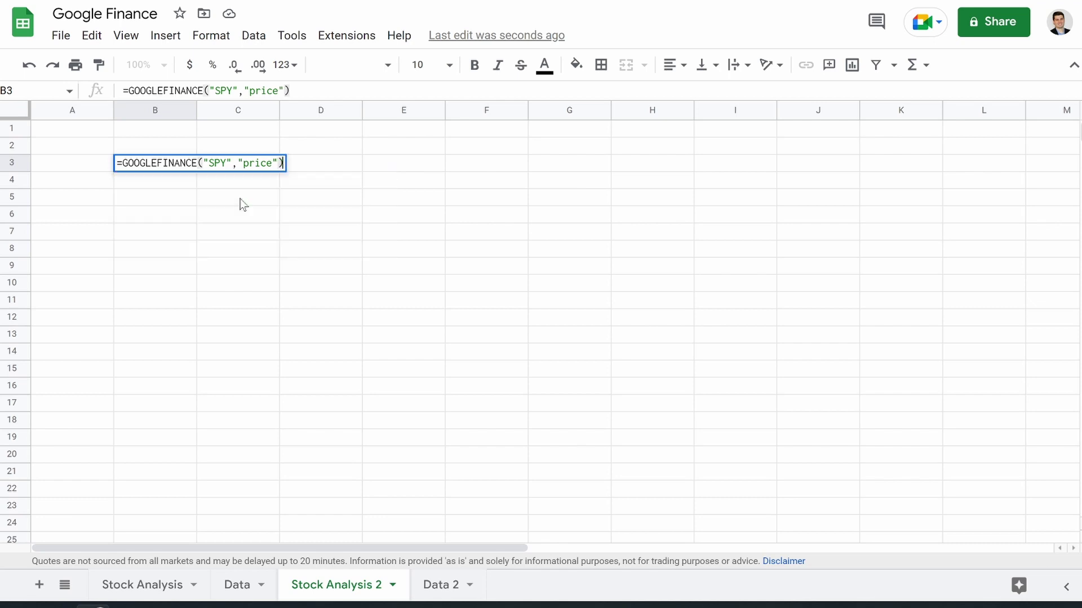
{"action": "key", "text": "Return"}
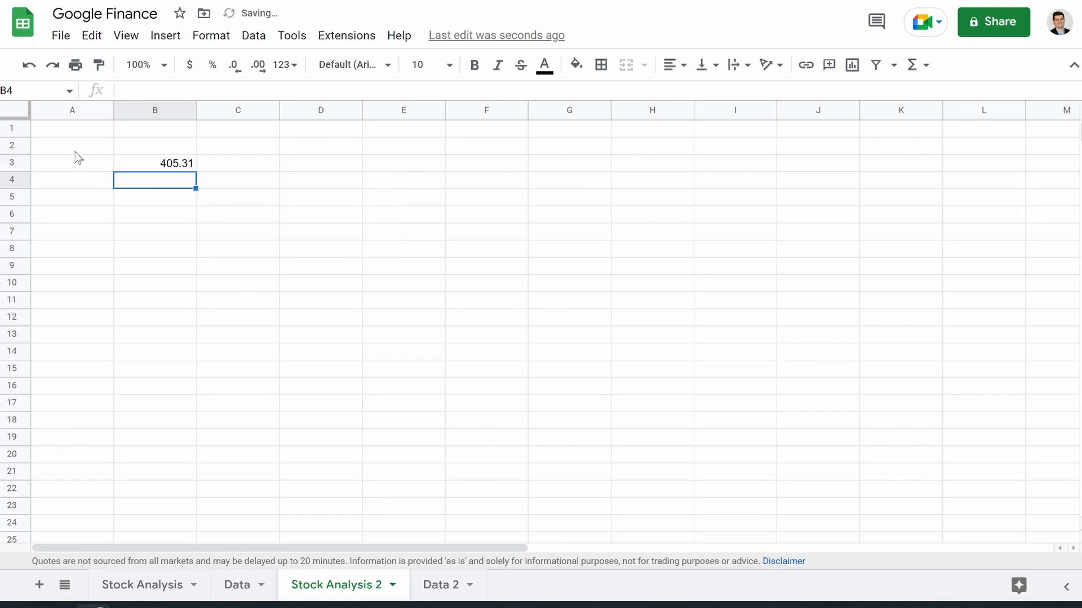
- Compare B3's 405.31 result with SPY's $405.31 price on Google Finance
{"action": "left_click", "coordinate": [135, 151]}
{"action": "left_click", "coordinate": [156, 167]}
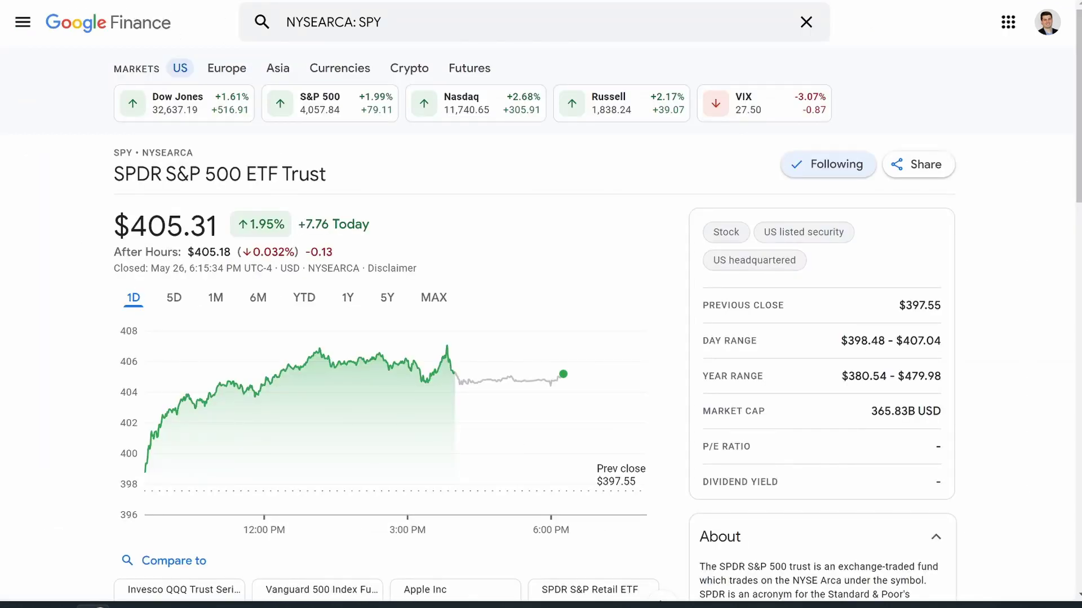
{"action": "double_click", "coordinate": [214, 229]}
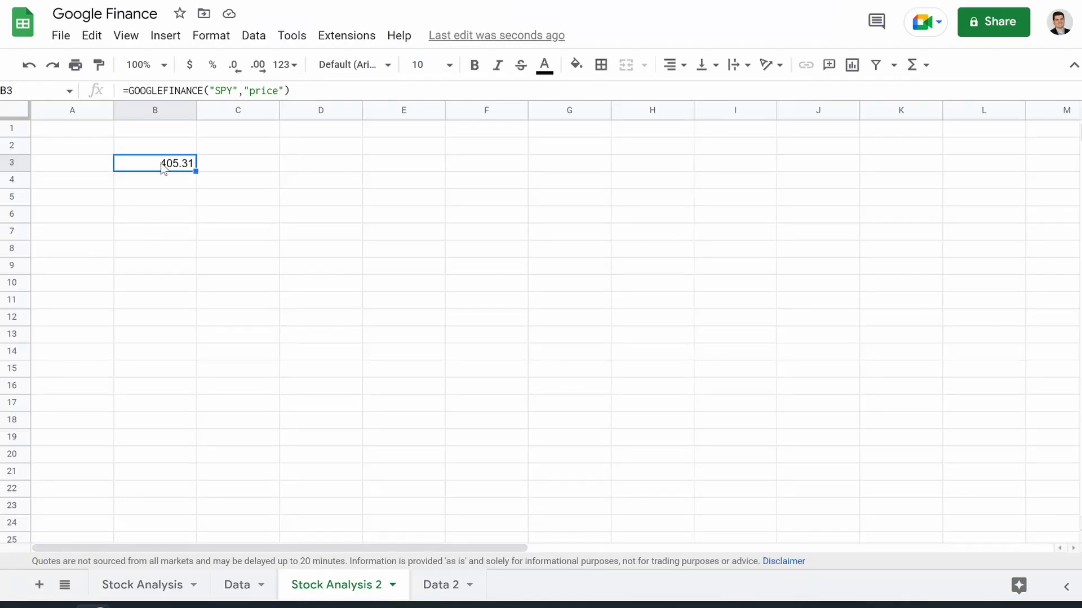
- Change the ticker in B3's formula from SPY to aapl
{"action": "left_click", "coordinate": [231, 91]}
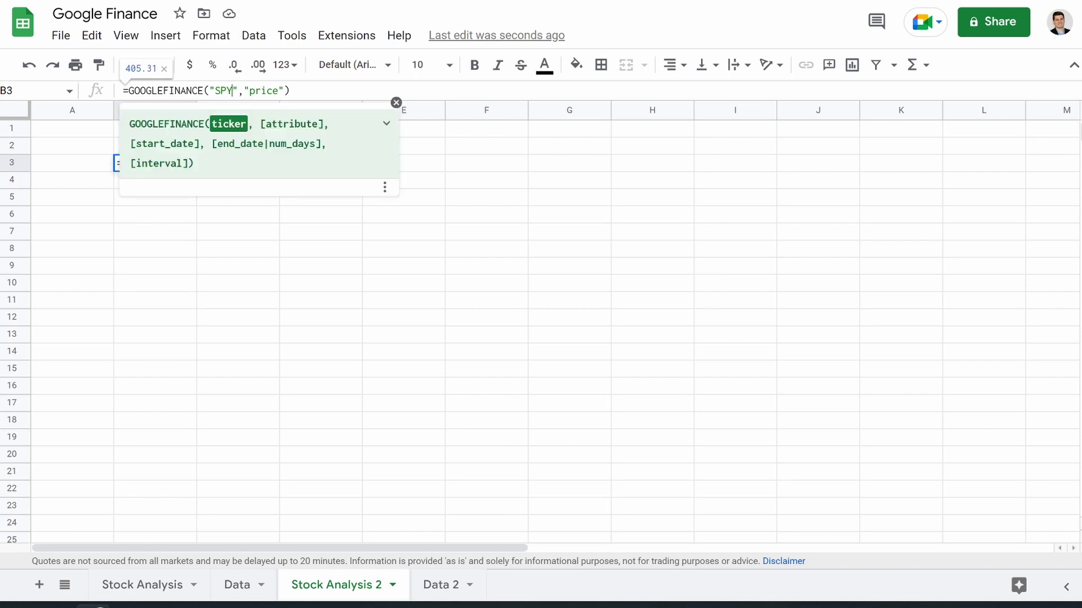
{"action": "key", "text": "BackSpace"}
{"action": "key", "text": "BackSpace"}
{"action": "key", "text": "BackSpace"}
{"action": "type", "text": "aapl"}
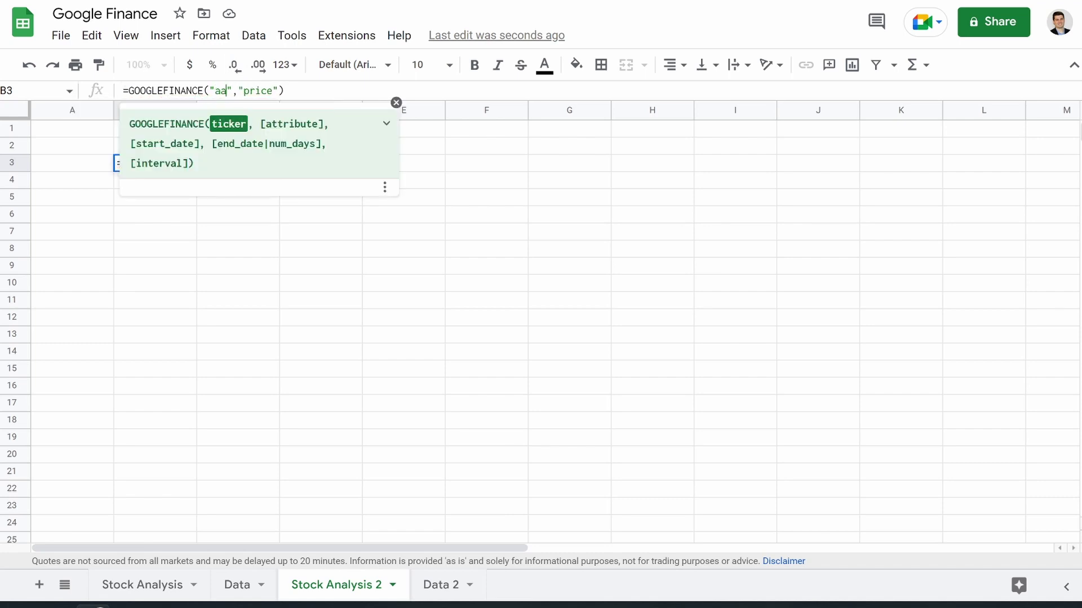
{"action": "key", "text": "Return"}
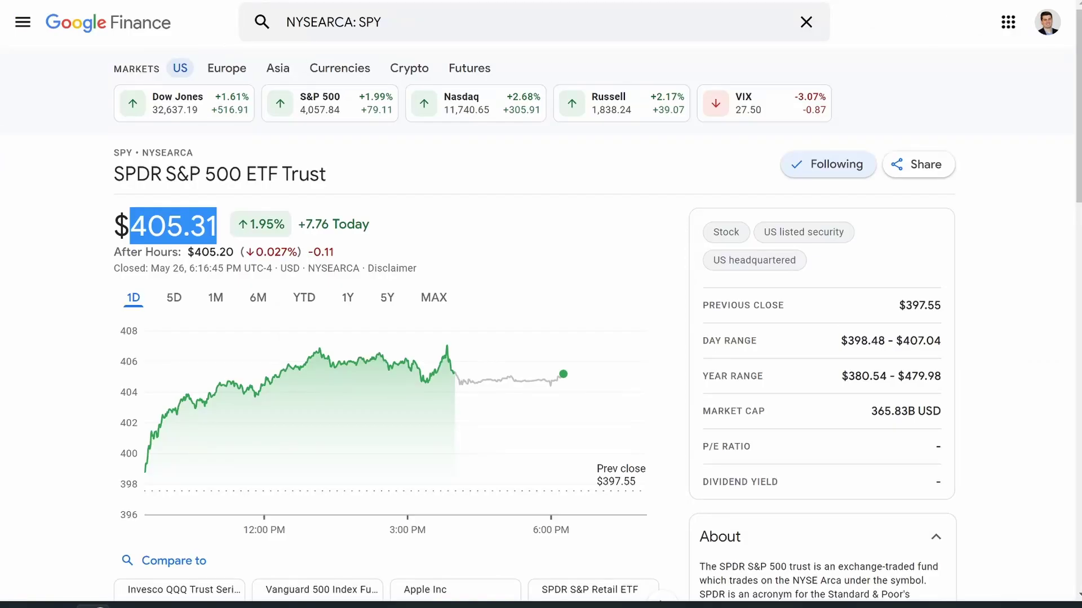
- Look up aapl on Google Finance and check it matches B3's 143.78
{"action": "left_click", "coordinate": [332, 22]}
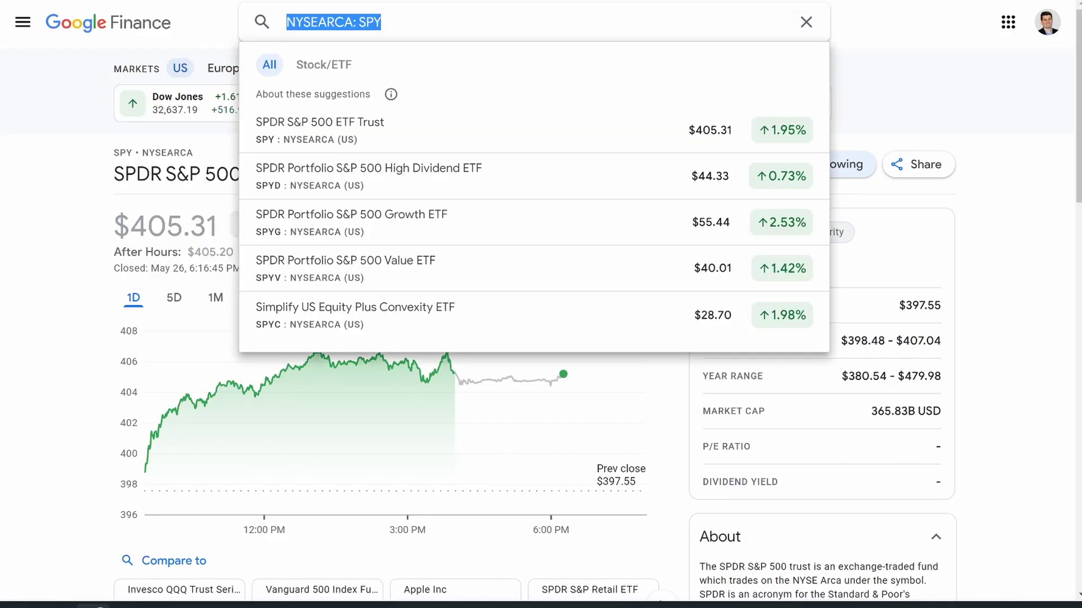
{"action": "type", "text": "aapl"}
{"action": "key", "text": "Return"}
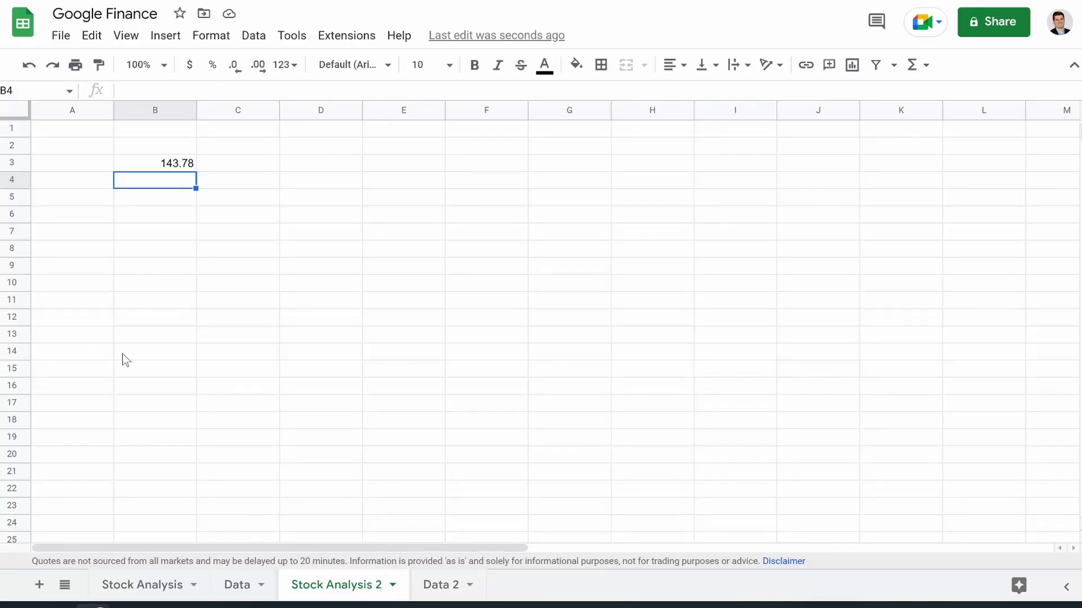
{"action": "left_click", "coordinate": [165, 170]}
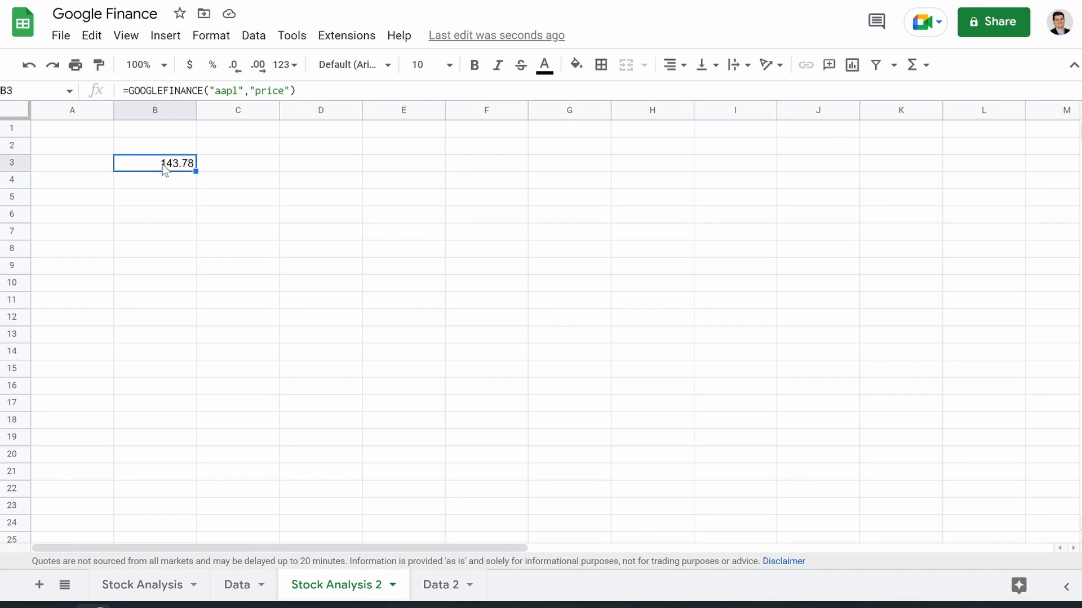
- Add start date "1/1/2022" and end date "5/26/2022" to B3's formula to fetch AAPL price history
{"action": "left_click", "coordinate": [292, 90]}
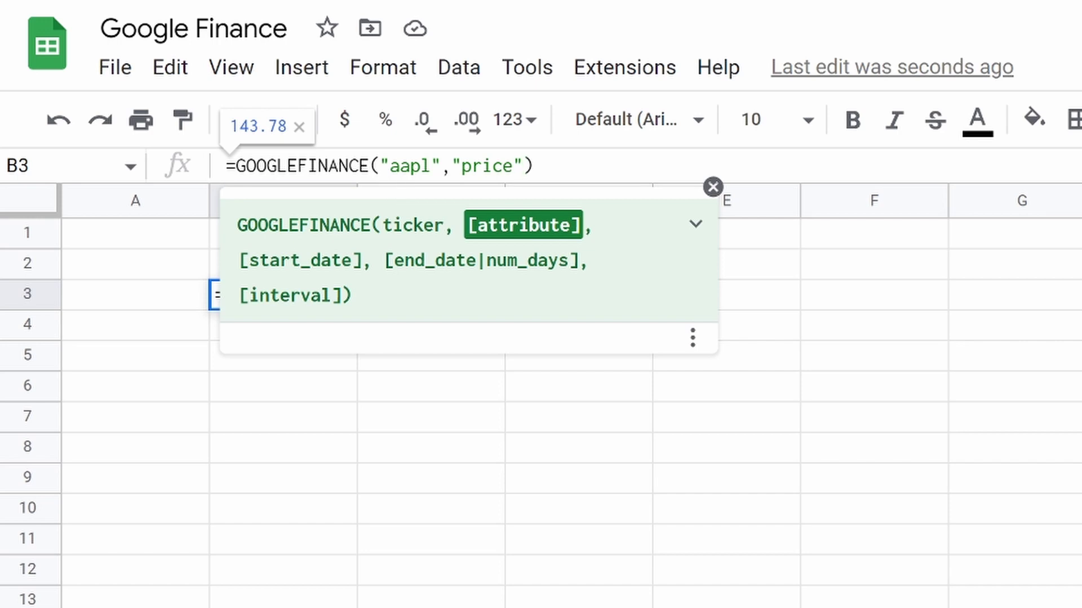
{"action": "type", "text": ","}
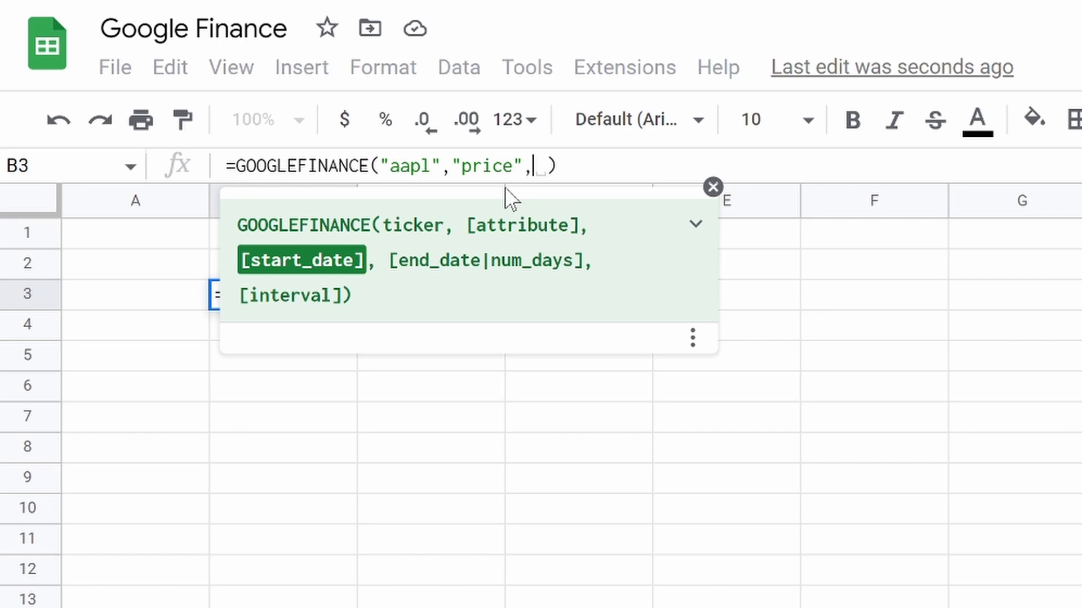
{"action": "key", "text": "BackSpace"}
{"action": "type", "text": "1/1/2022"}
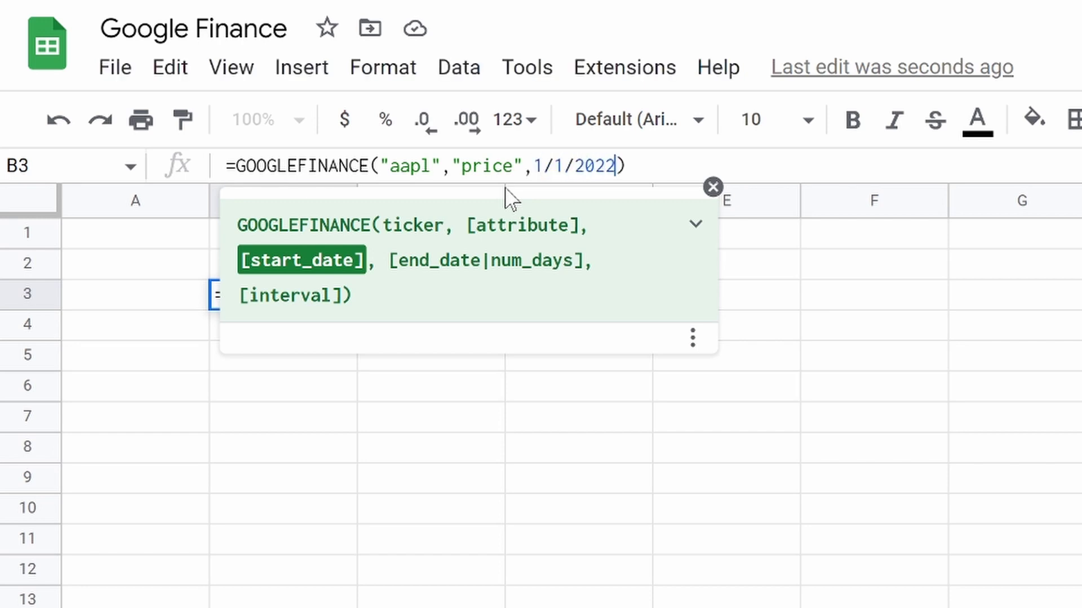
{"action": "key", "text": "BackSpace"}
{"action": "key", "text": "BackSpace"}
{"action": "key", "text": "BackSpace"}
{"action": "key", "text": "BackSpace"}
{"action": "key", "text": "BackSpace"}
{"action": "key", "text": "BackSpace"}
{"action": "key", "text": "BackSpace"}
{"action": "key", "text": "BackSpace"}
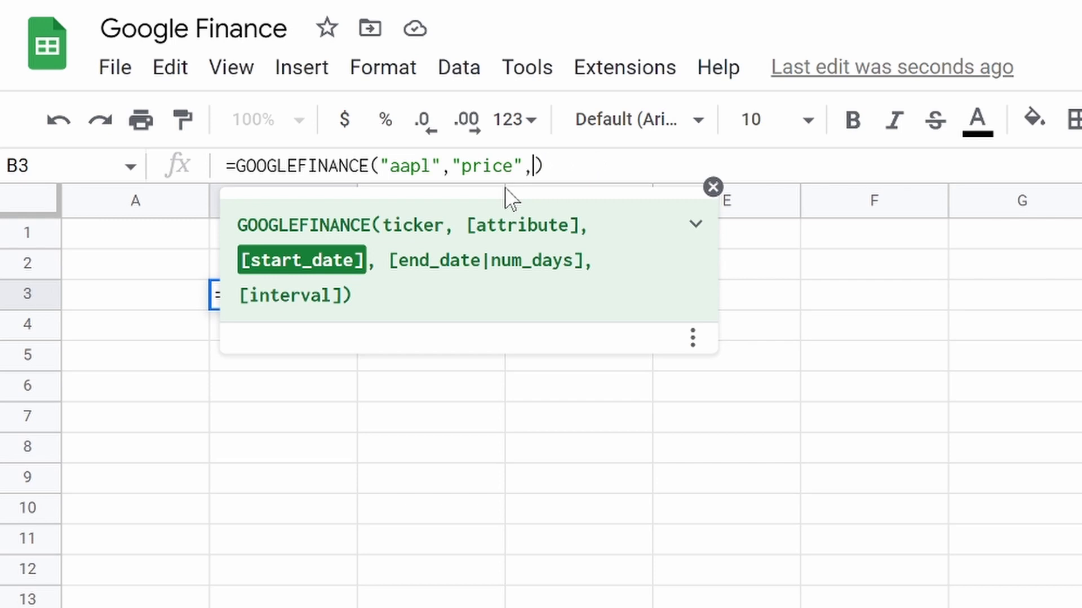
{"action": "type", "text": "\"1/1/2022\""}
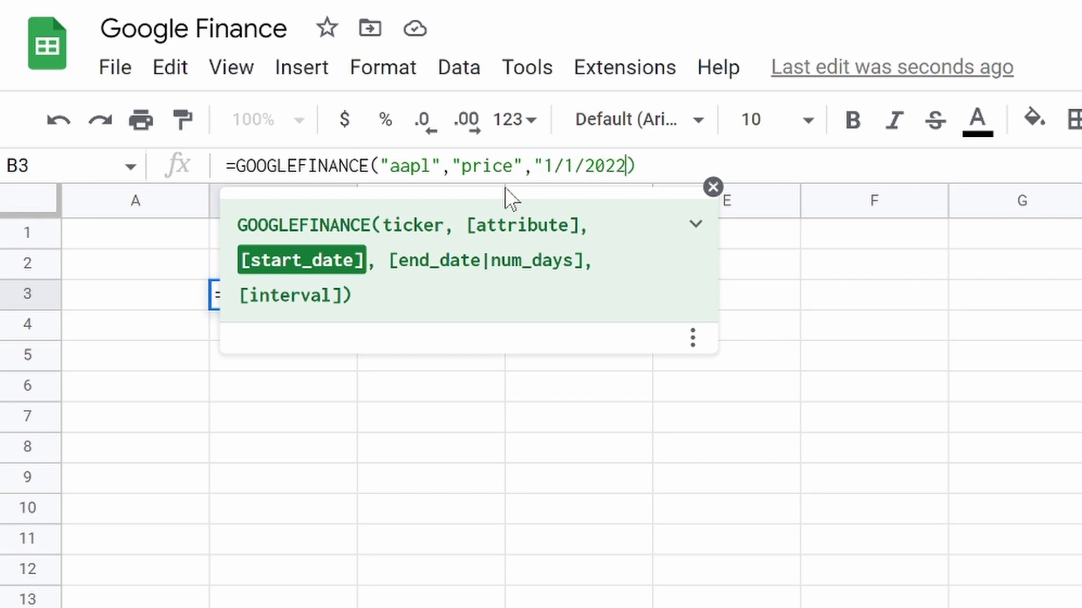
{"action": "type", "text": ", "}
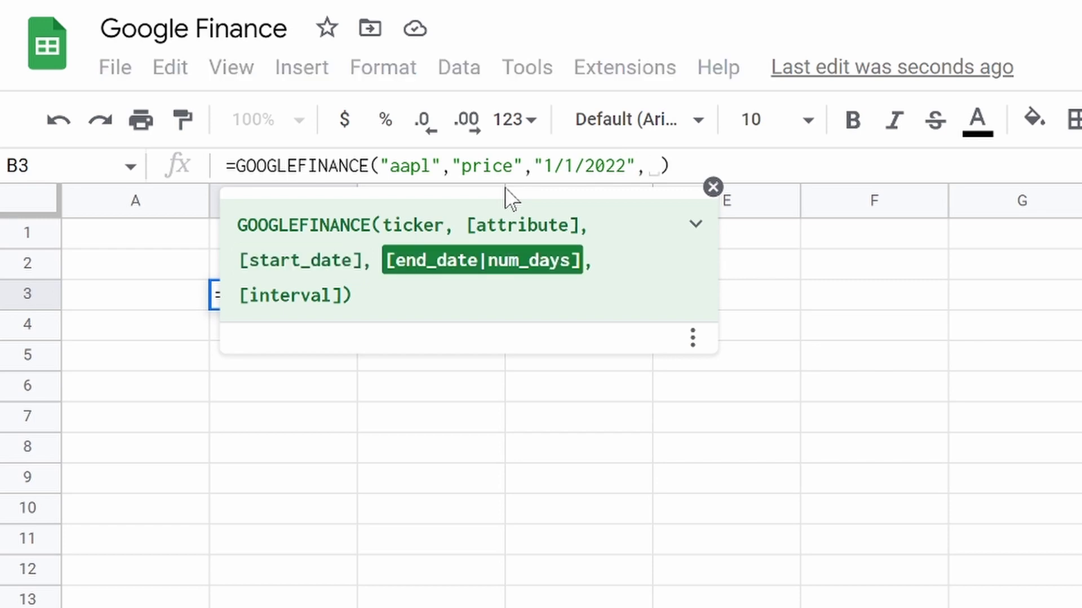
{"action": "type", "text": "5/"}
{"action": "key", "text": "BackSpace"}
{"action": "key", "text": "BackSpace"}
{"action": "type", "text": "\""}
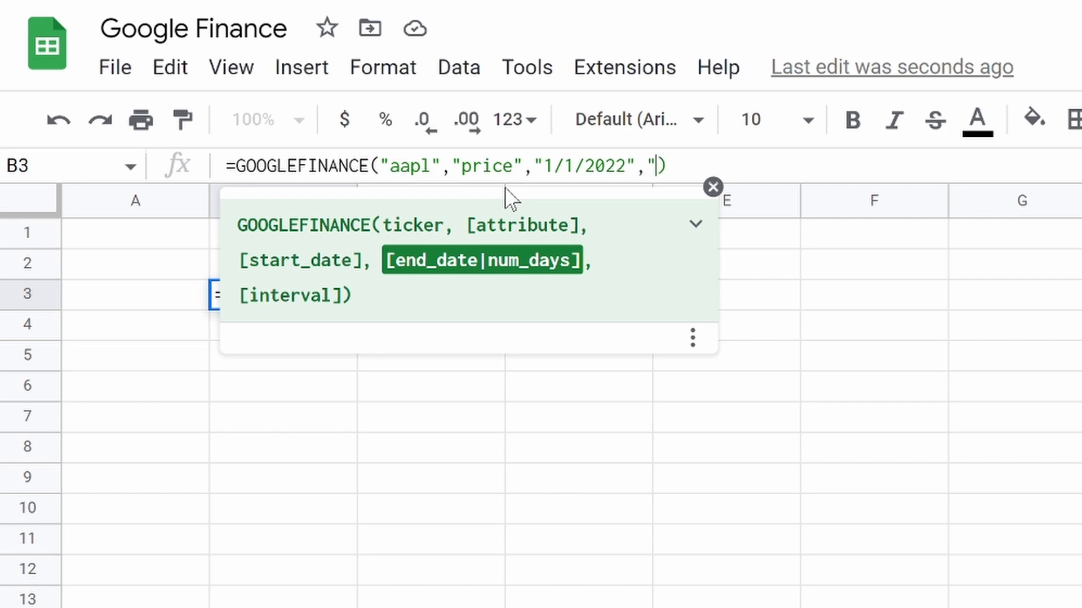
{"action": "type", "text": "5/"}
{"action": "type", "text": "27/"}
{"action": "key", "text": "BackSpace"}
{"action": "key", "text": "BackSpace"}
{"action": "type", "text": "6/"}
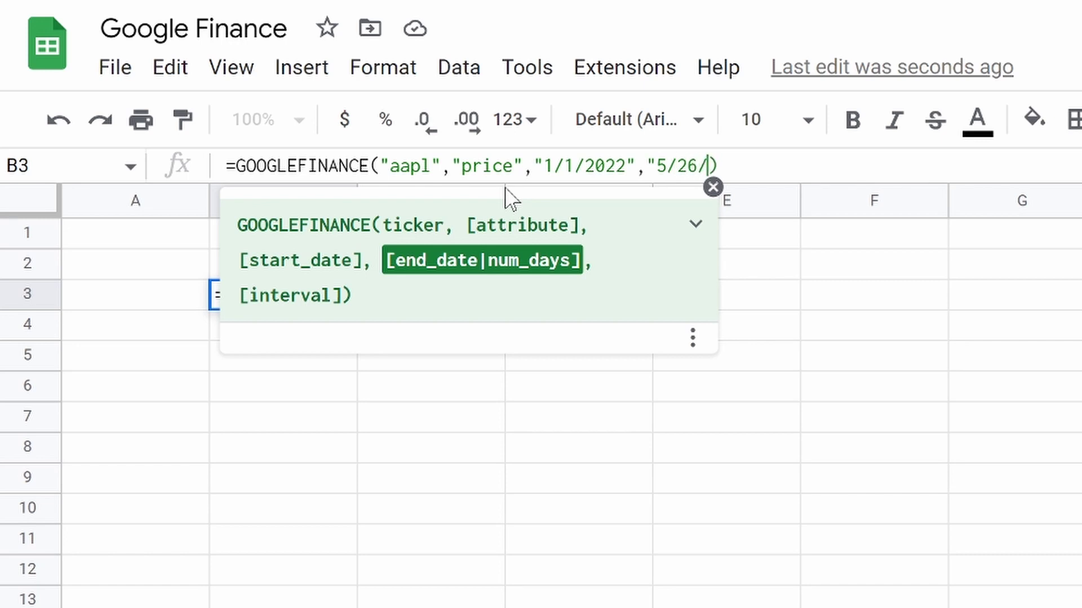
{"action": "type", "text": "2022\""}
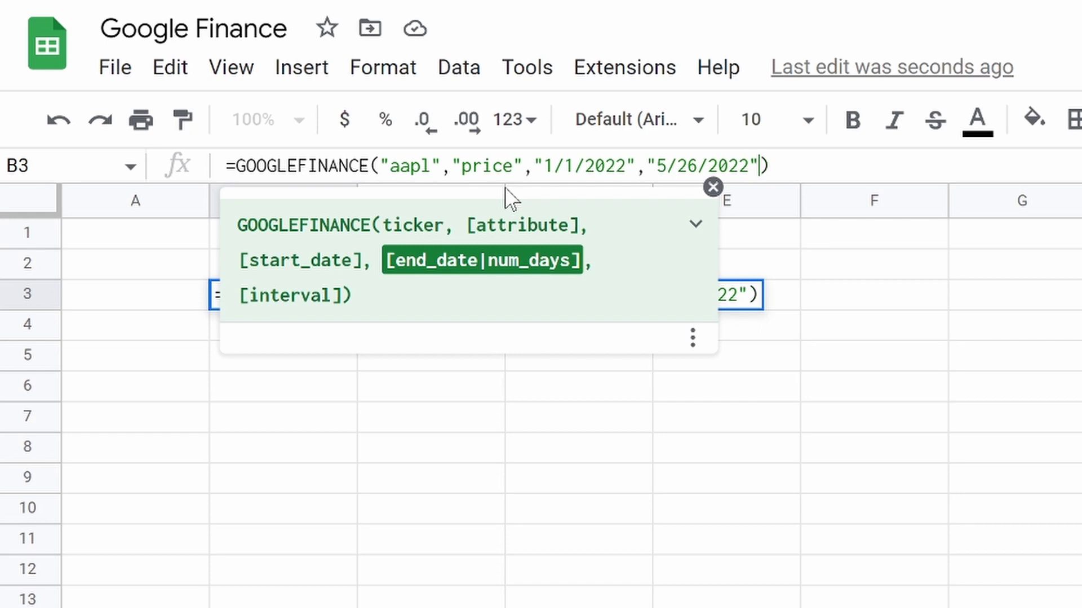
{"action": "key", "text": "Return"}
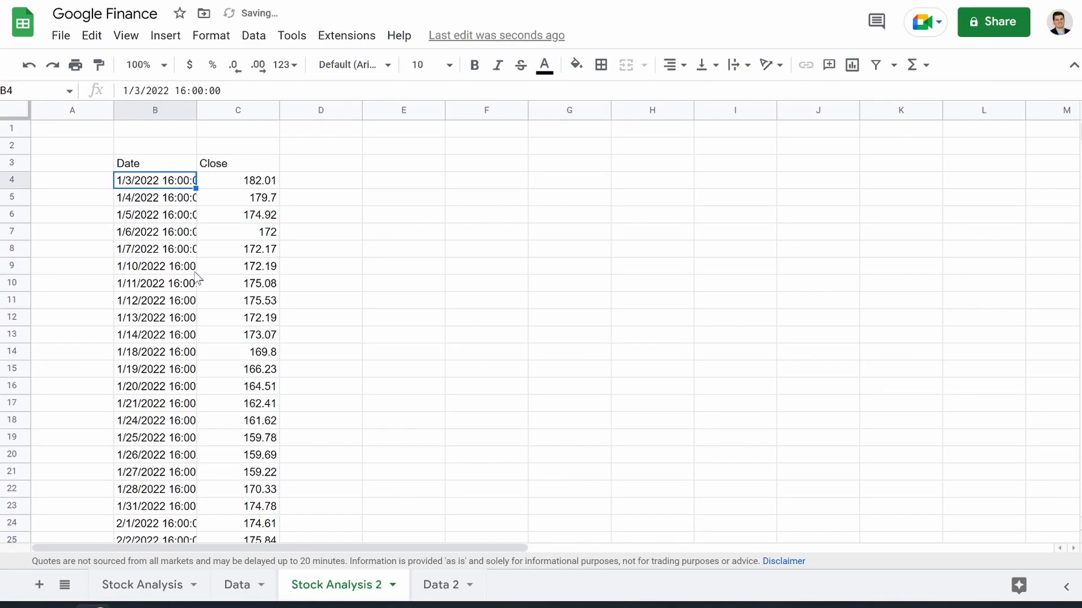
- Add a "weekly" interval to B3's formula, giving weekly AAPL closes from 1/7/2022 to 5/25/2022
{"action": "scroll", "coordinate": [357, 499], "scroll_direction": "down", "scroll_amount": 14}
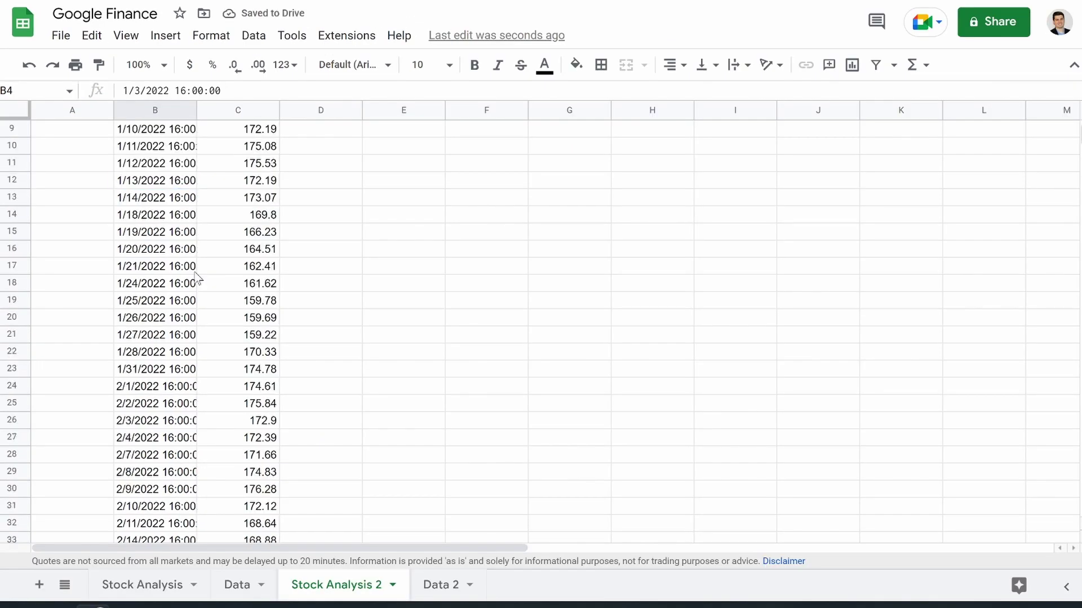
{"action": "scroll", "coordinate": [197, 276], "scroll_direction": "down", "scroll_amount": 20}
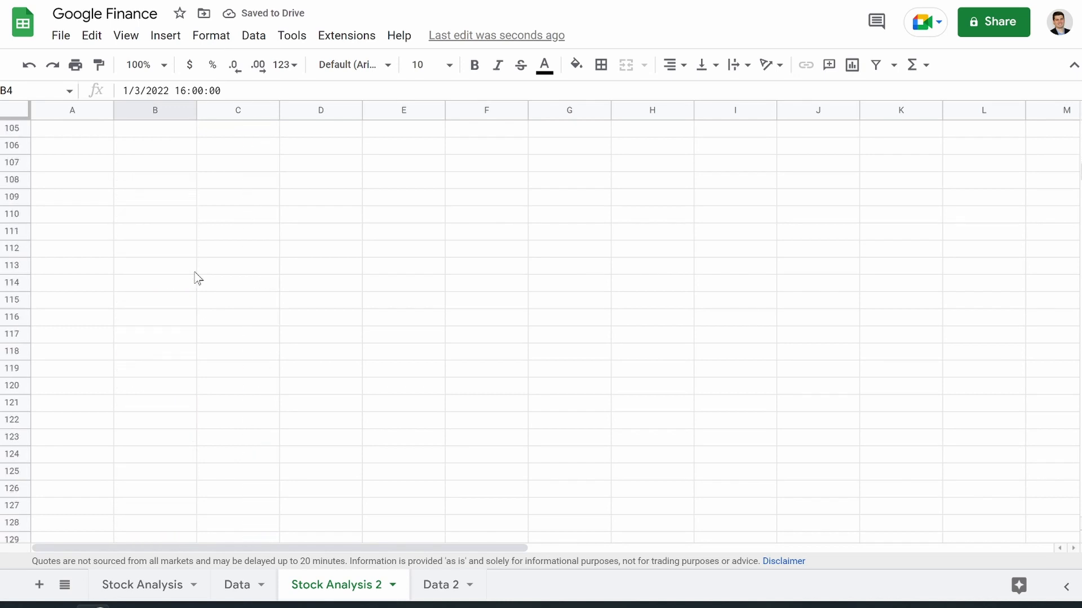
{"action": "scroll", "coordinate": [197, 276], "scroll_direction": "up", "scroll_amount": 20}
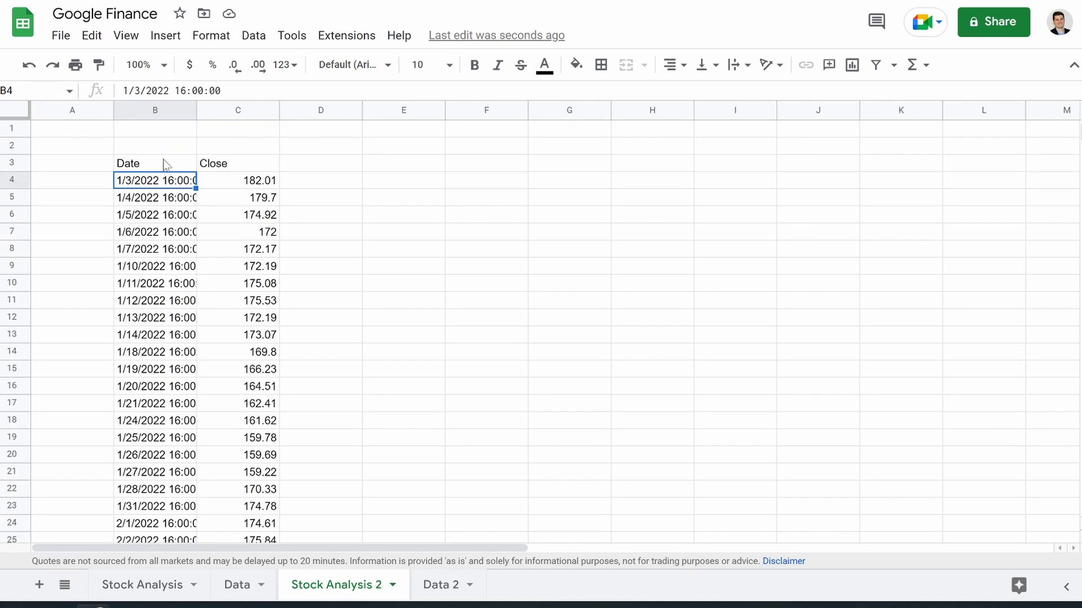
{"action": "left_click", "coordinate": [162, 164]}
{"action": "left_click", "coordinate": [425, 90]}
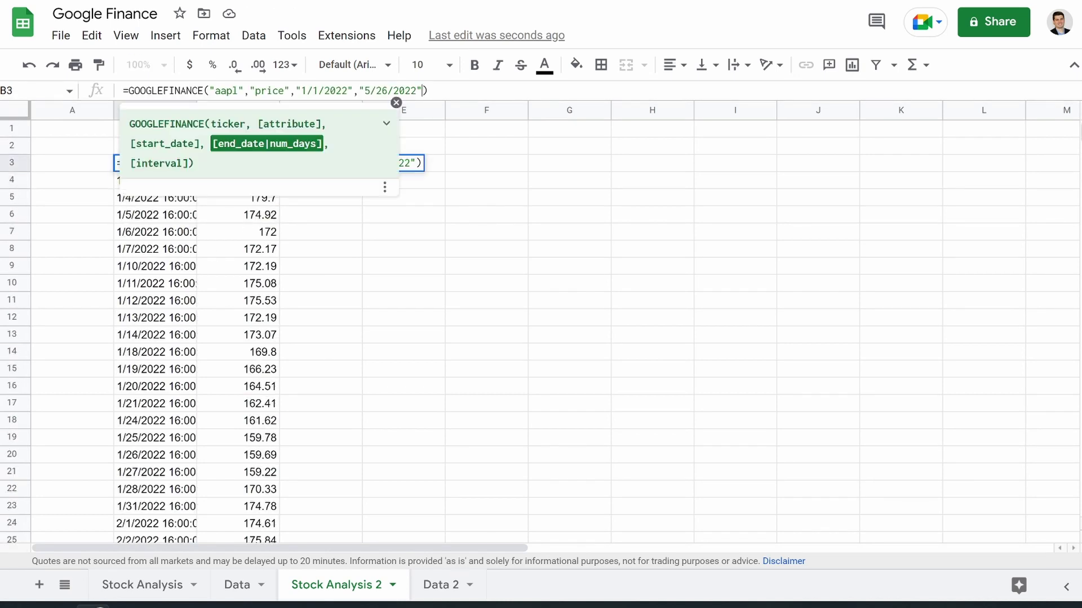
{"action": "type", "text": ","}
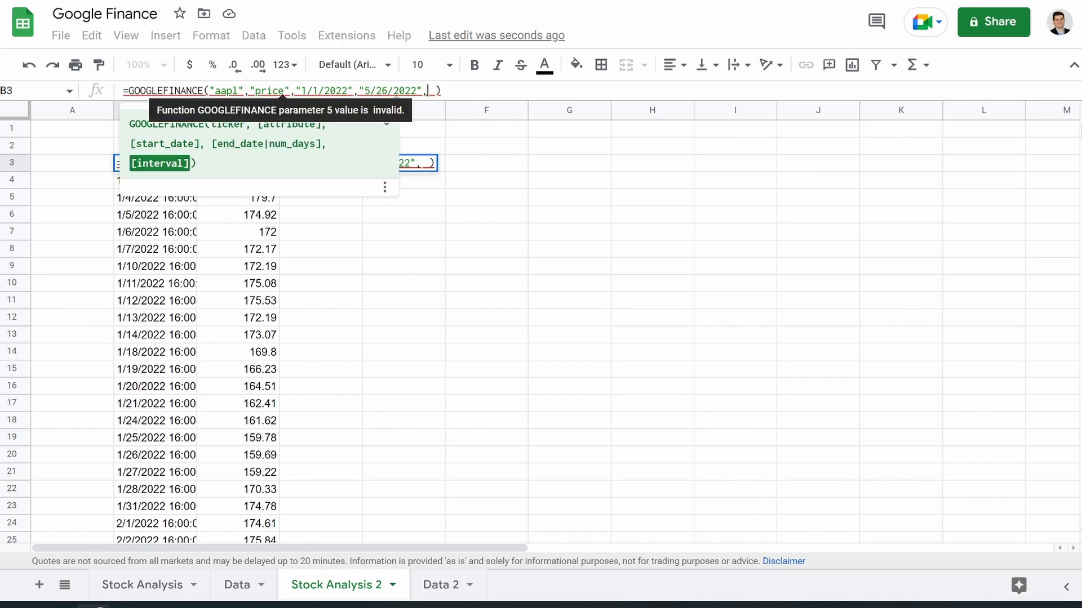
{"action": "key", "text": "BackSpace"}
{"action": "type", "text": "\""}
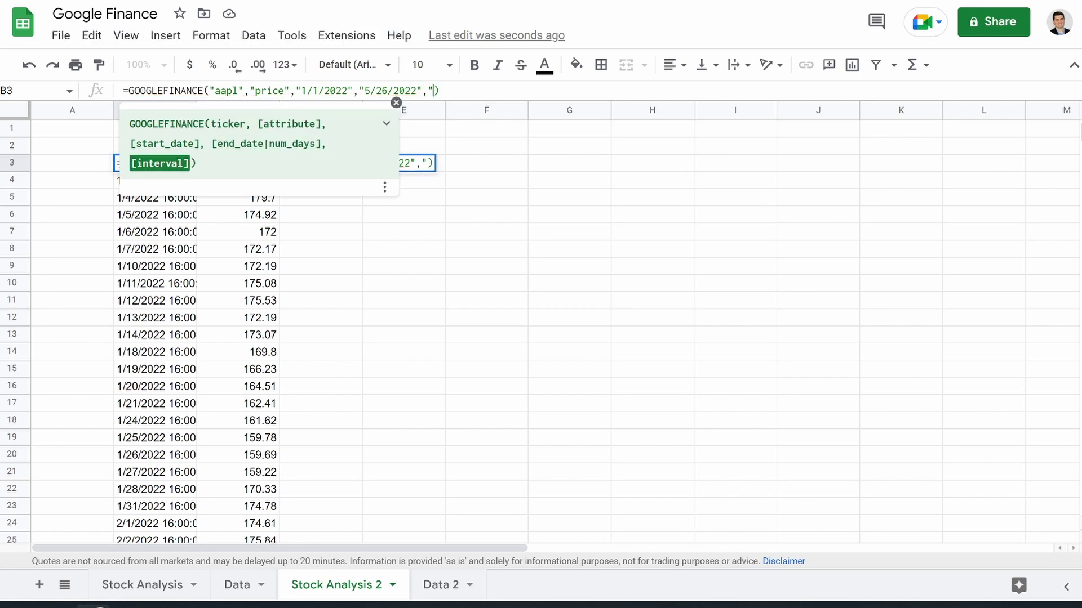
{"action": "type", "text": "weekly\""}
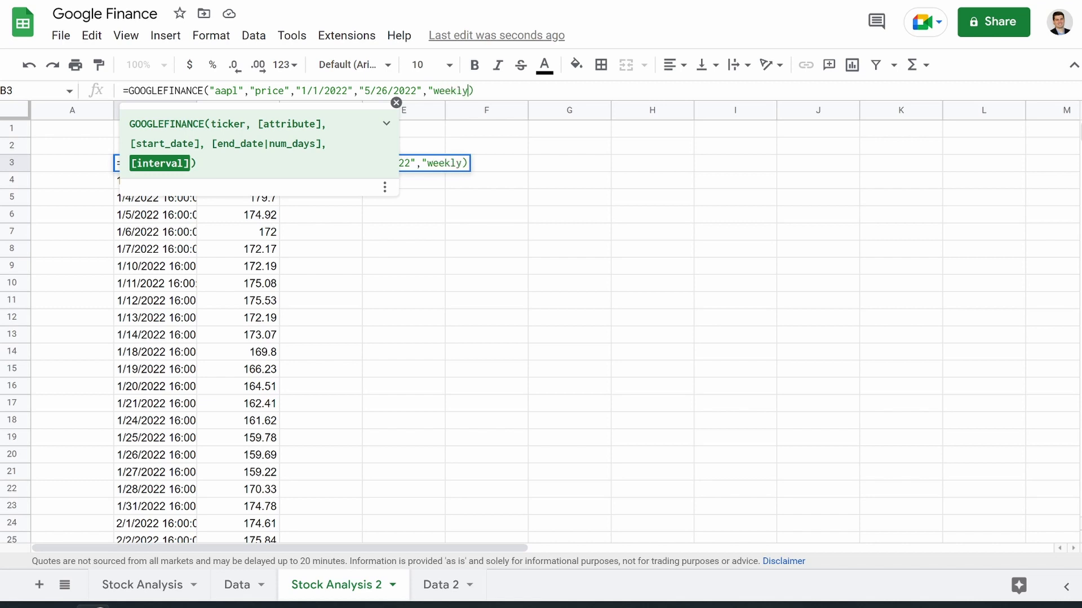
{"action": "key", "text": "Return"}
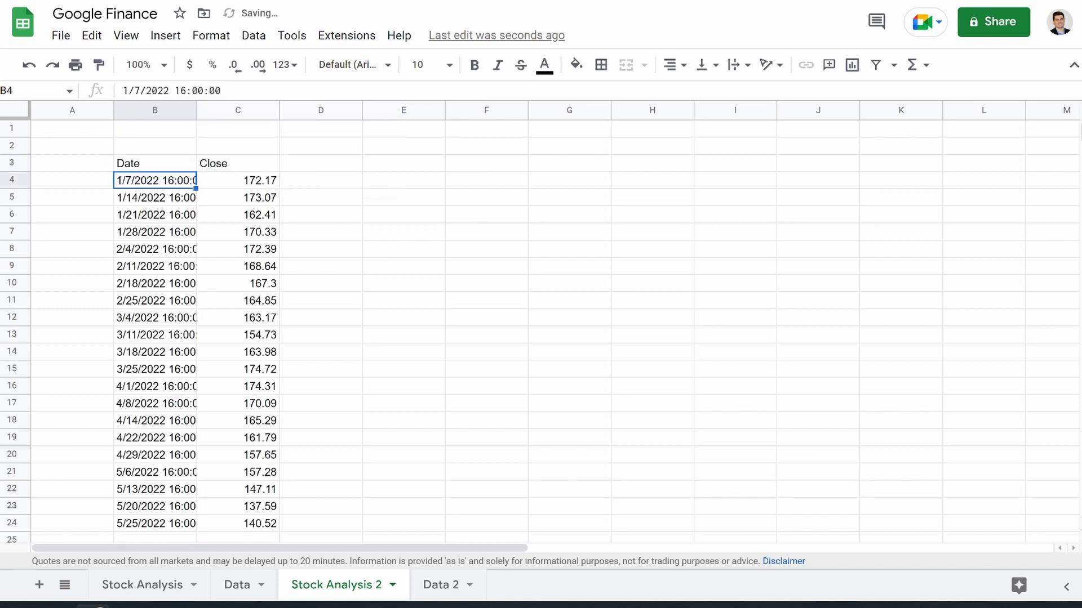
{"action": "scroll", "coordinate": [265, 429], "scroll_direction": "down", "scroll_amount": 2}
{"action": "scroll", "coordinate": [265, 430], "scroll_direction": "up", "scroll_amount": 2}
- Replace the "price" attribute with "all" in B3's formula to get Open, High, Low, Close and Volume
{"action": "left_click", "coordinate": [175, 168]}
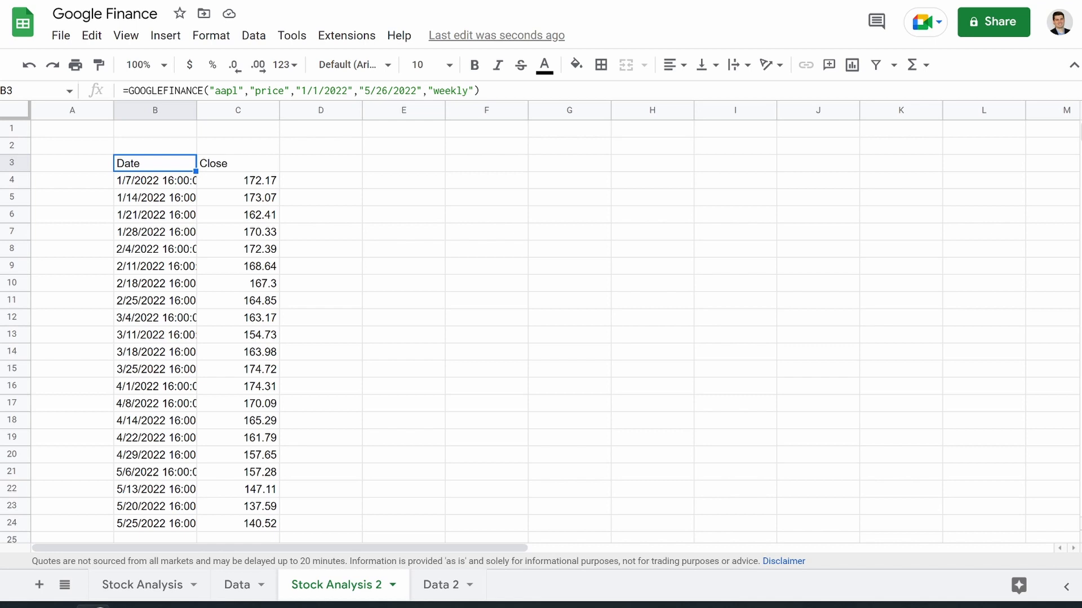
{"action": "left_click_drag", "start_coordinate": [479, 90], "coordinate": [255, 90]}
{"action": "left_click", "coordinate": [273, 90]}
{"action": "type", "text": "all"}
{"action": "key", "text": "Return"}
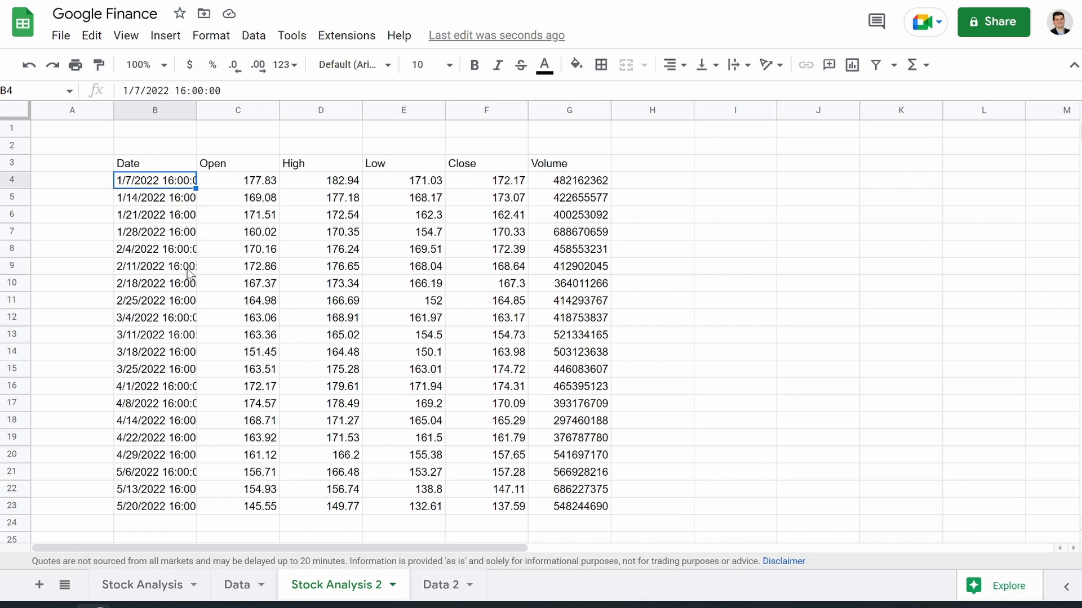
- Copy B3's GOOGLEFINANCE formula into cell A1 of the Data 2 sheet
{"action": "left_click", "coordinate": [153, 163]}
{"action": "left_click_drag", "start_coordinate": [467, 90], "coordinate": [35, 74]}
{"action": "key", "text": "ctrl+c"}
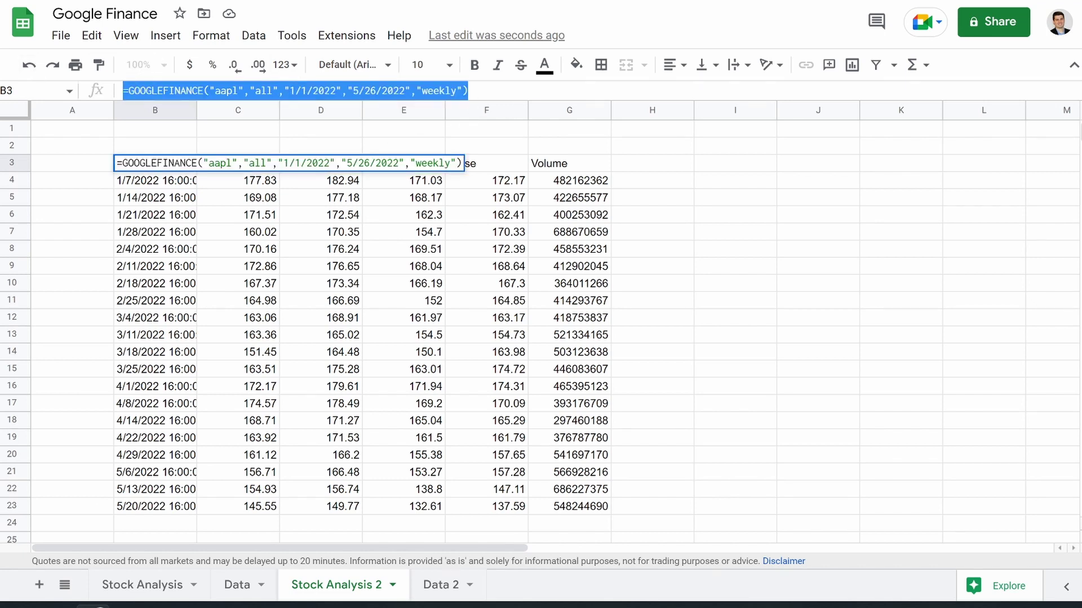
{"action": "left_click", "coordinate": [442, 589]}
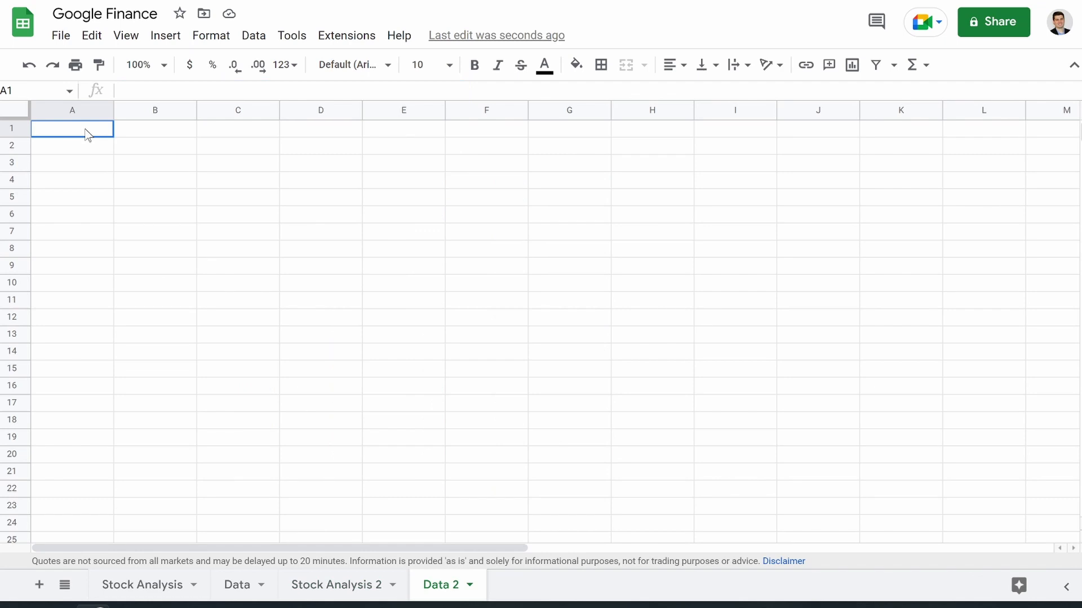
{"action": "key", "text": "ctrl+v"}
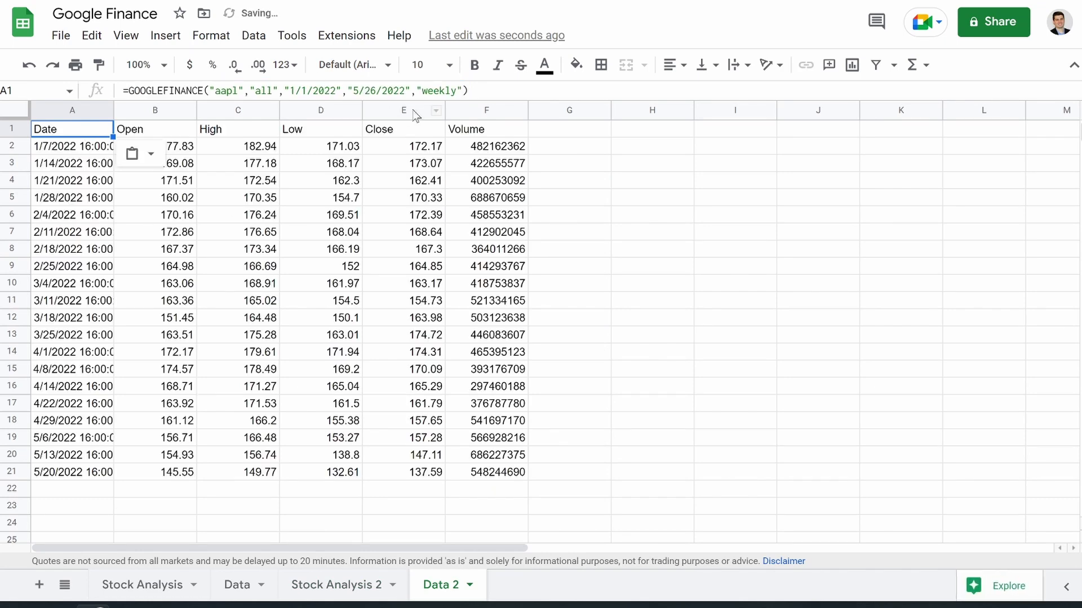
- On Data 2, remove the weekly interval and change the start date to 4/1/2022
{"action": "left_click", "coordinate": [462, 91]}
{"action": "key", "text": "BackSpace"}
{"action": "key", "text": "BackSpace"}
{"action": "key", "text": "BackSpace"}
{"action": "key", "text": "BackSpace"}
{"action": "key", "text": "BackSpace"}
{"action": "key", "text": "BackSpace"}
{"action": "key", "text": "BackSpace"}
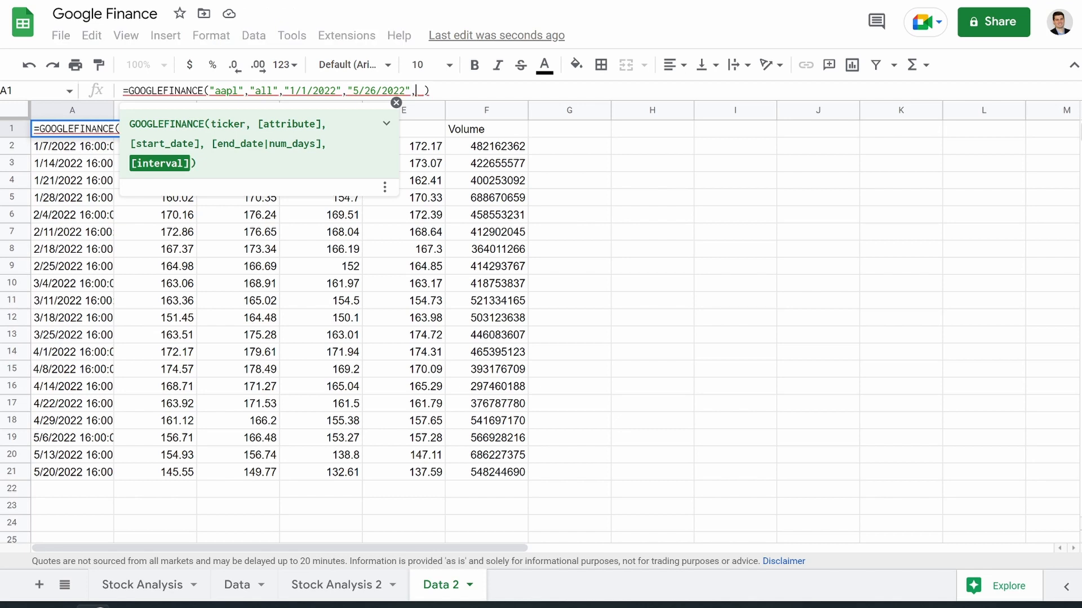
{"action": "key", "text": "BackSpace"}
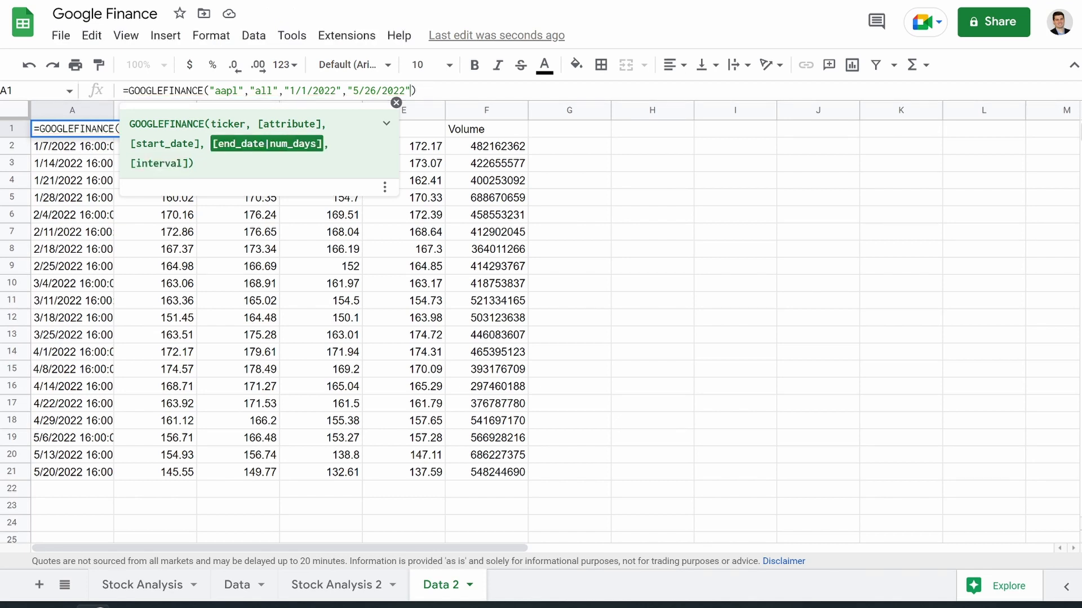
{"action": "left_click", "coordinate": [293, 90]}
{"action": "key", "text": "BackSpace"}
{"action": "type", "text": "4"}
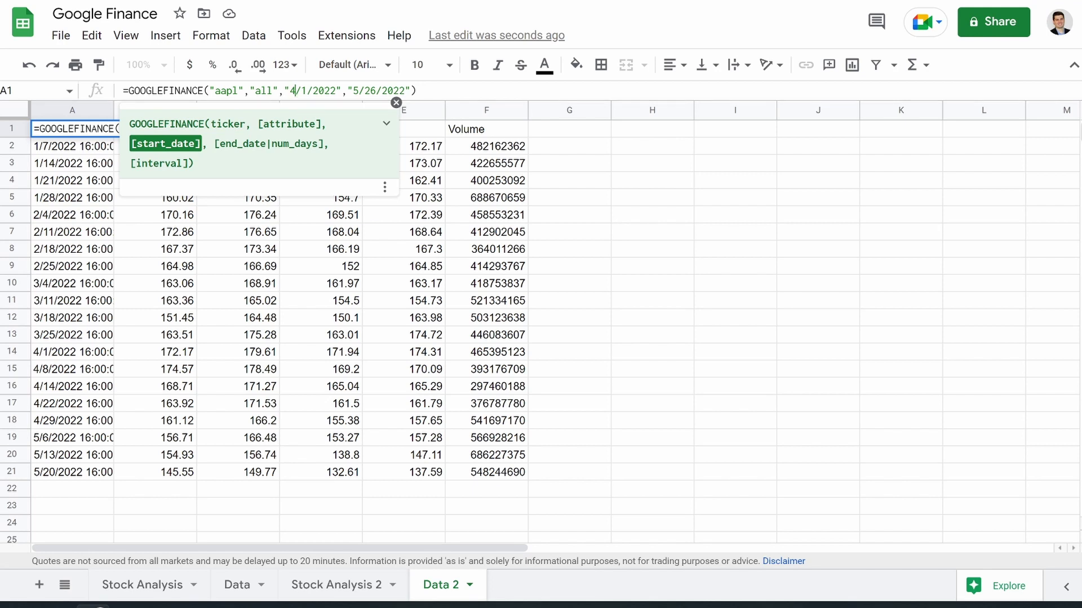
{"action": "key", "text": "Return"}
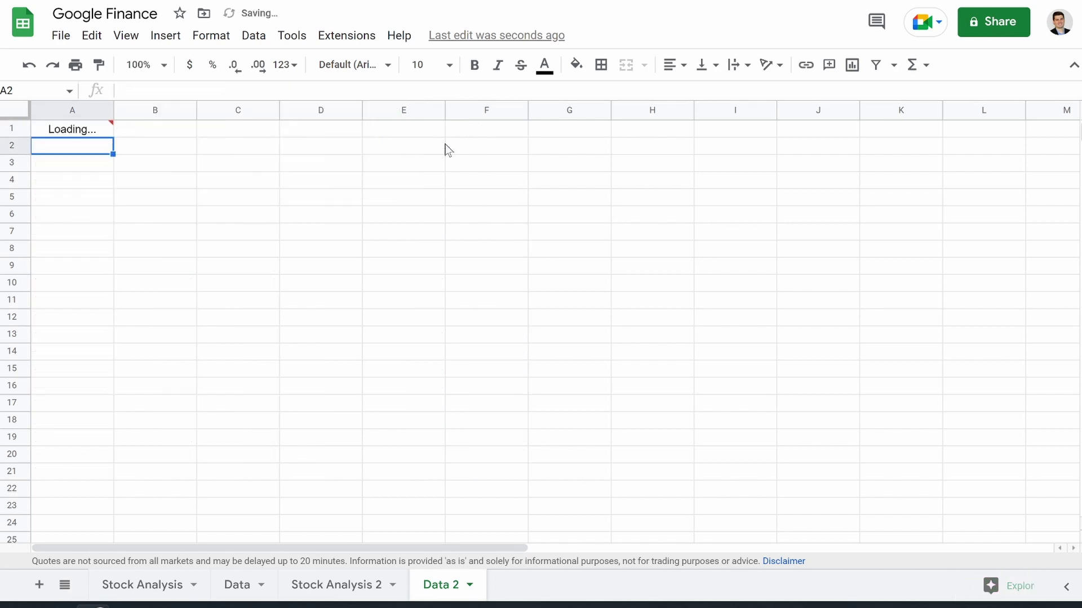
{"action": "scroll", "coordinate": [236, 321], "scroll_direction": "down", "scroll_amount": 12}
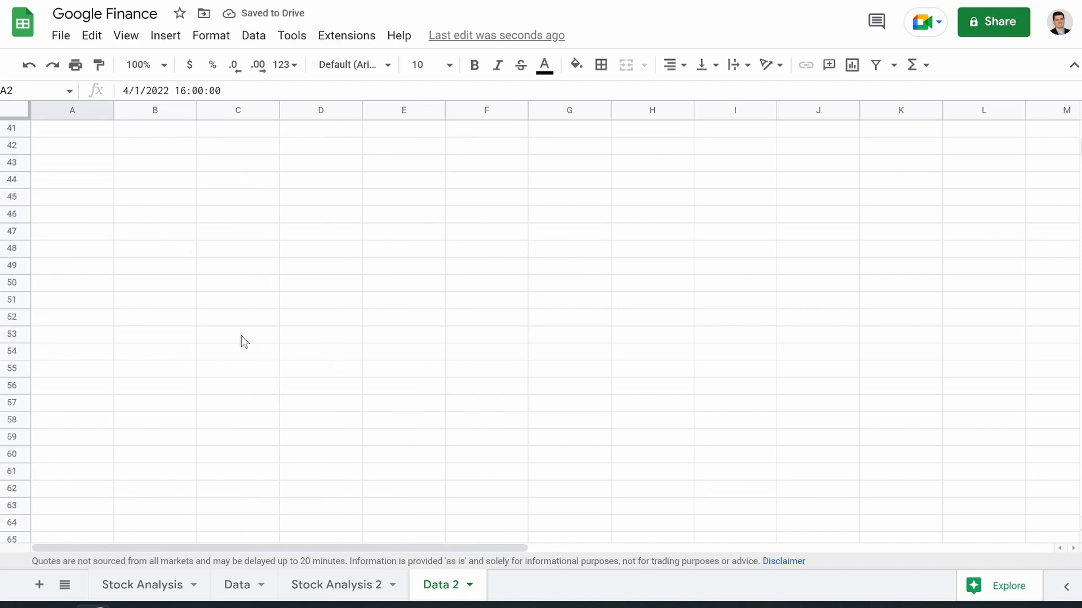
{"action": "scroll", "coordinate": [241, 338], "scroll_direction": "up", "scroll_amount": 13}
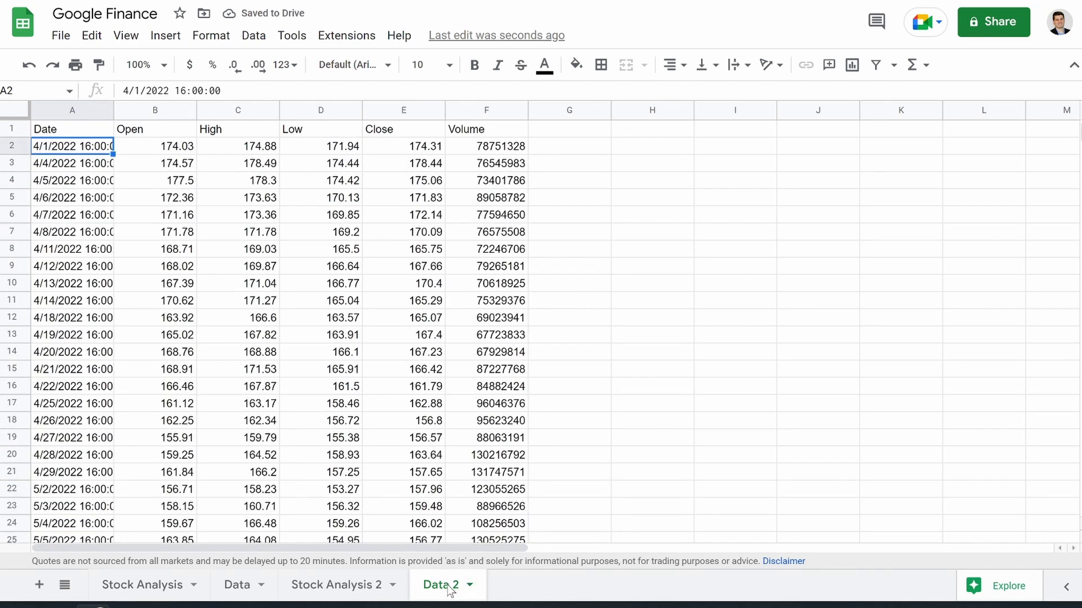
{"action": "left_click", "coordinate": [332, 586]}
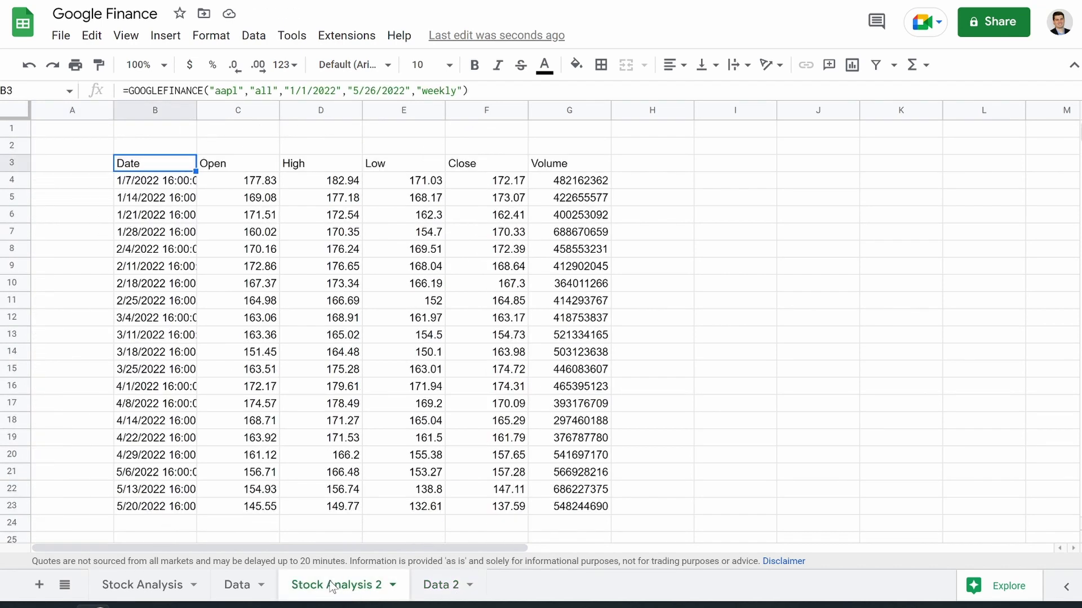
- Clear B3's data table and enter AAPL in A1
{"action": "key", "text": "Delete"}
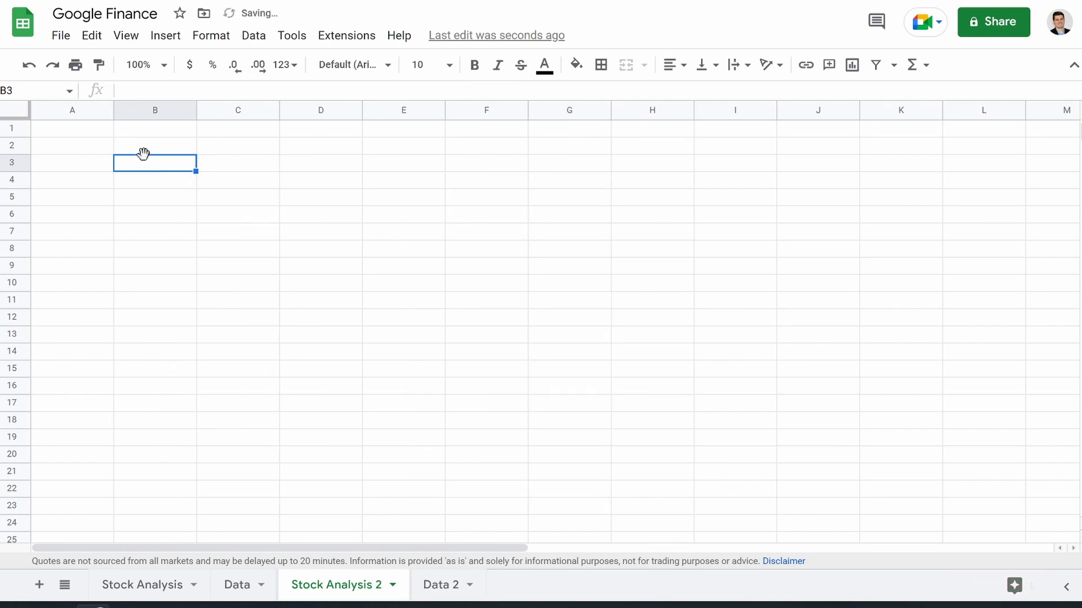
{"action": "left_click", "coordinate": [84, 129]}
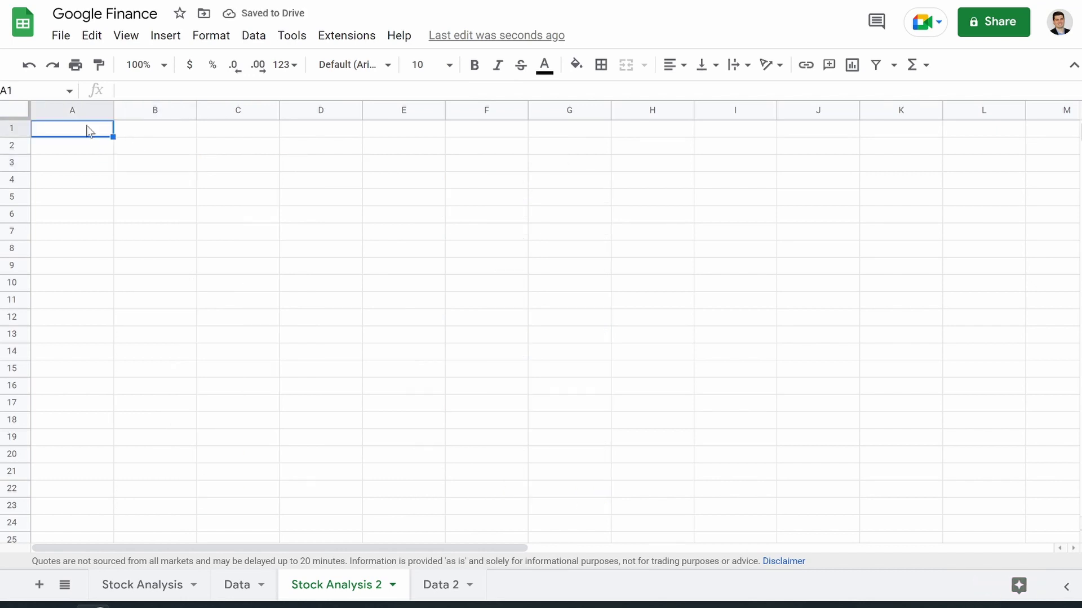
{"action": "type", "text": "AAPL"}
{"action": "key", "text": "Return"}
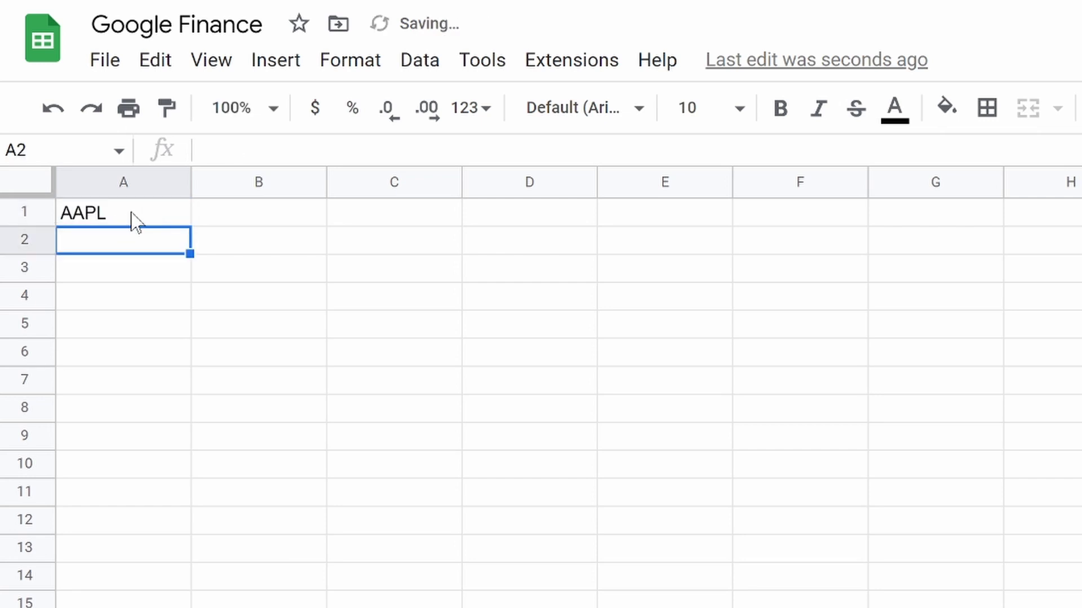
- Enter the label Price in cell A2
{"action": "left_click_drag", "start_coordinate": [133, 220], "coordinate": [216, 220]}
{"action": "left_click", "coordinate": [134, 270]}
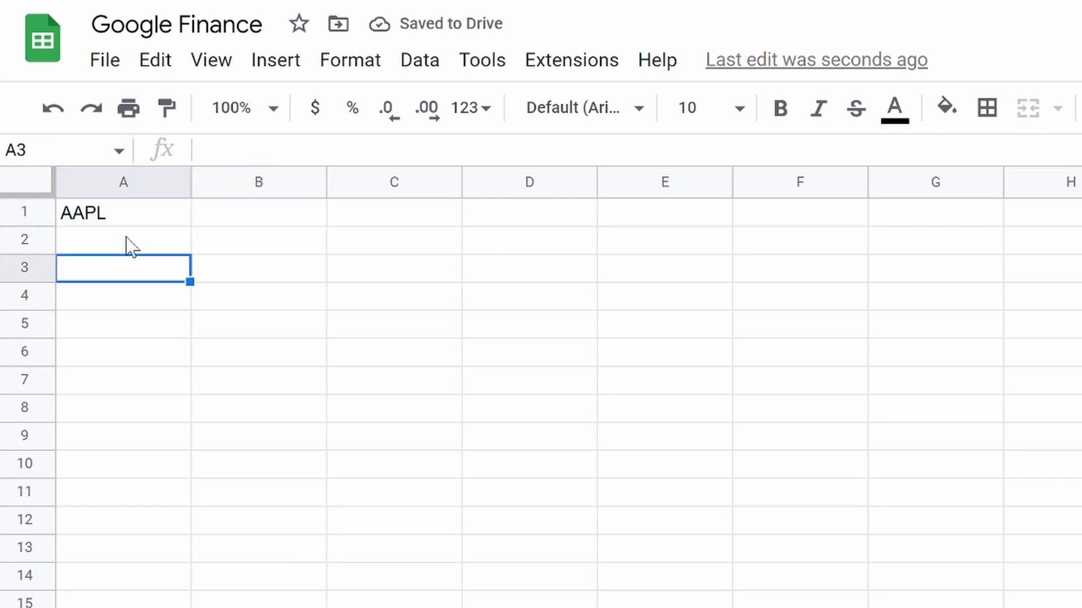
{"action": "left_click", "coordinate": [128, 244]}
{"action": "type", "text": "Price"}
{"action": "key", "text": "Tab"}
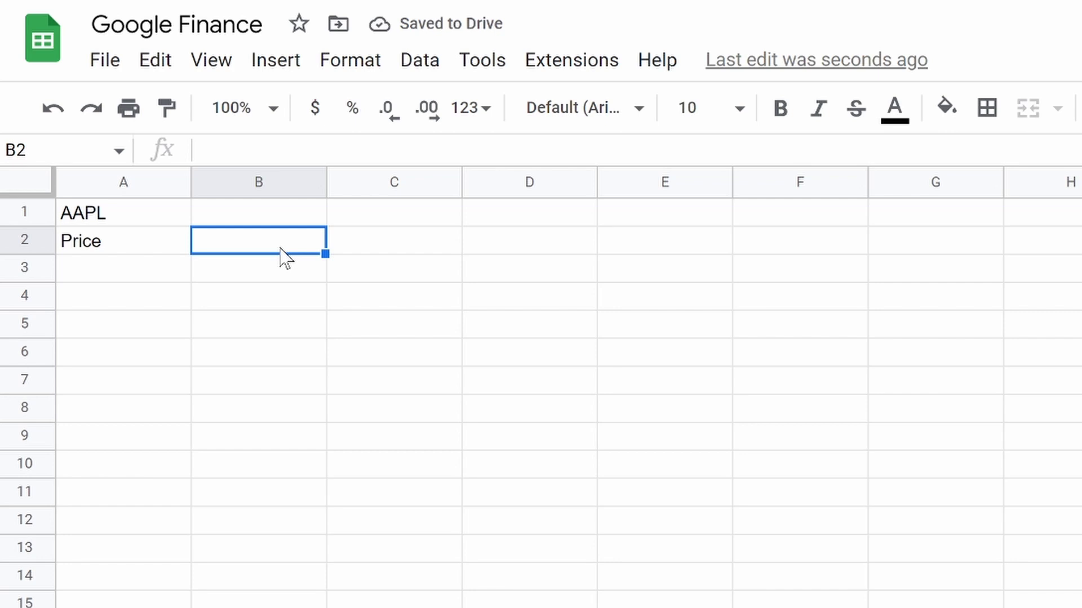
- Start a GOOGLEFINANCE formula in B2 that takes its ticker from cell A1
{"action": "type", "text": "=goo"}
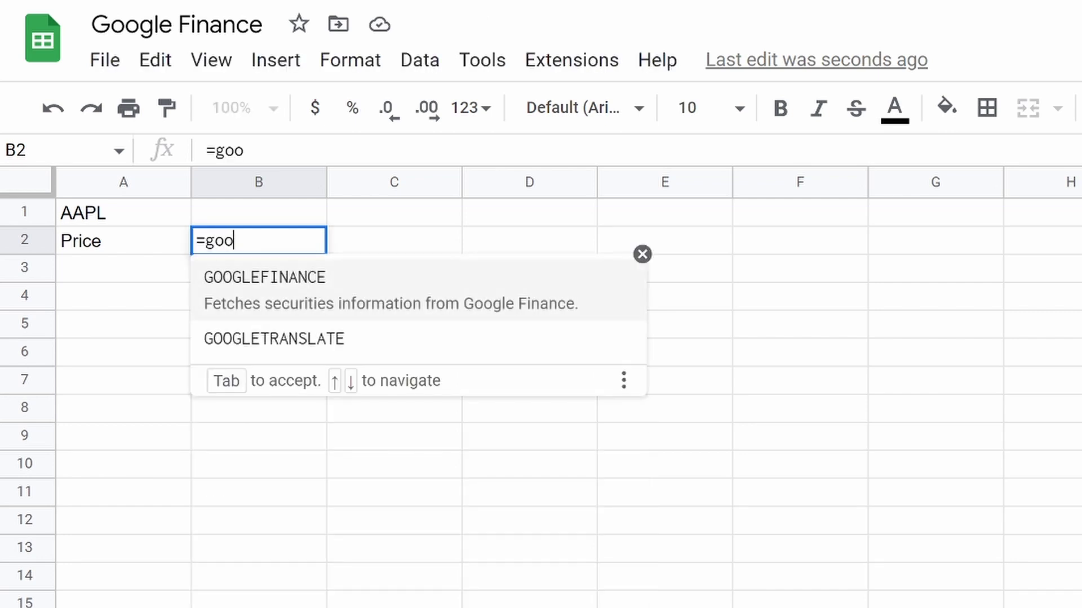
{"action": "key", "text": "Tab"}
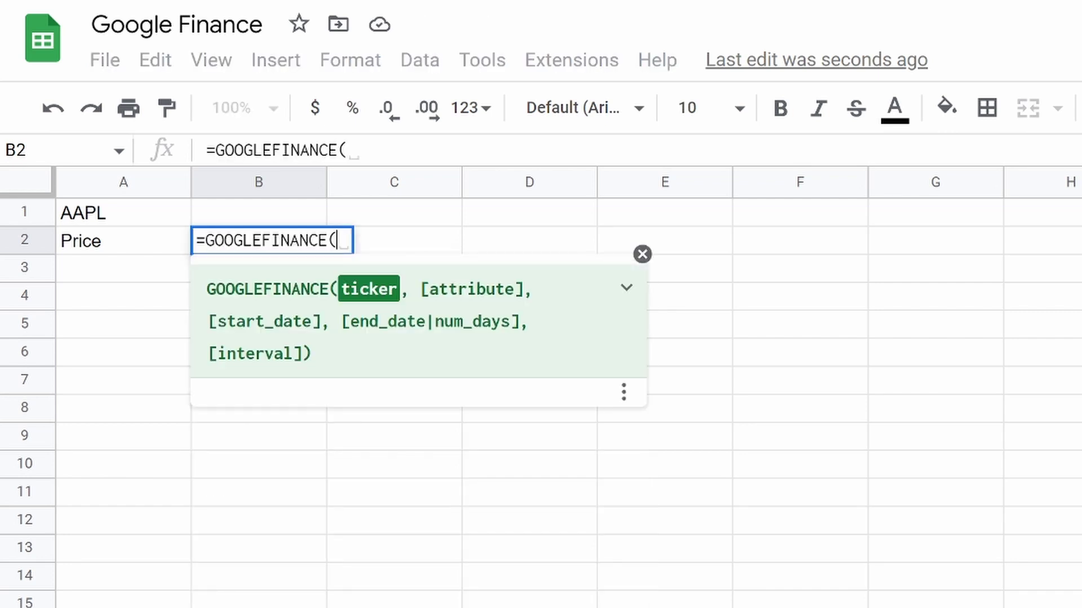
{"action": "type", "text": "\"AAPL"}
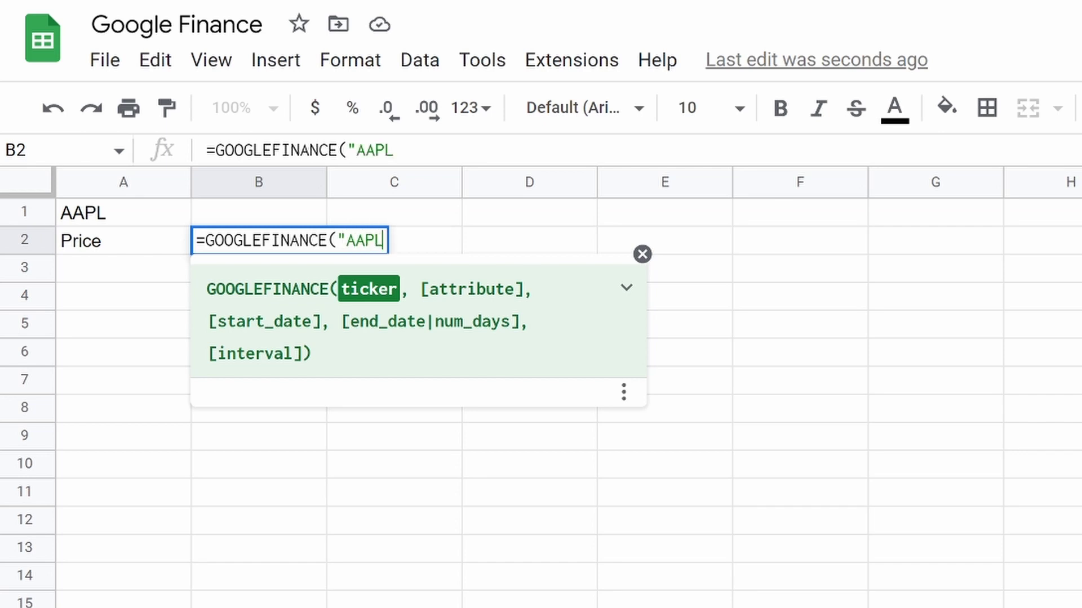
{"action": "type", "text": "\""}
{"action": "key", "text": "BackSpace"}
{"action": "key", "text": "BackSpace"}
{"action": "key", "text": "BackSpace"}
{"action": "key", "text": "BackSpace"}
{"action": "key", "text": "BackSpace"}
{"action": "key", "text": "BackSpace"}
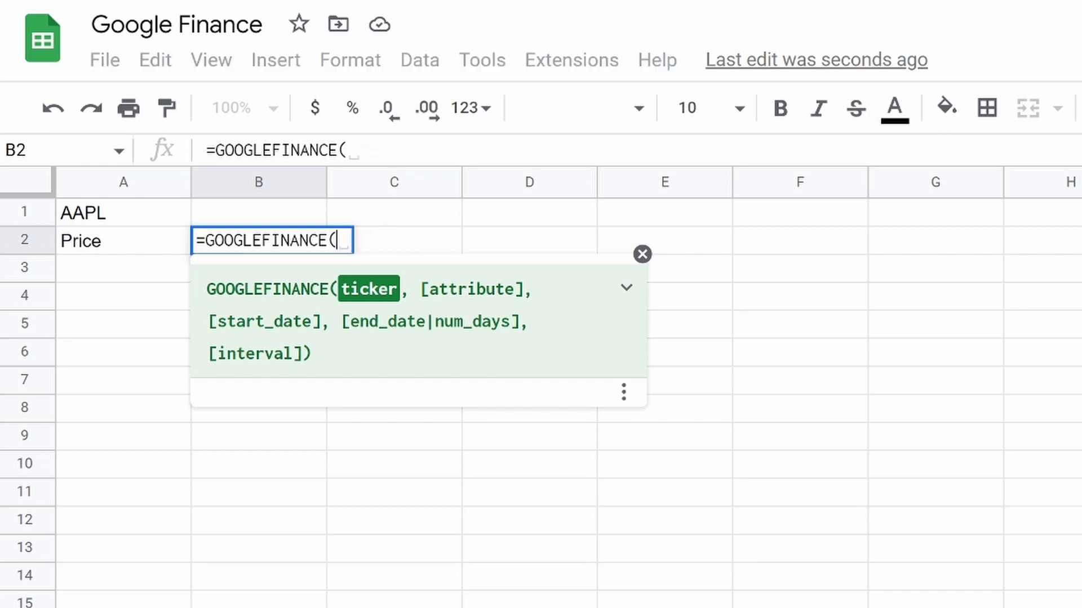
{"action": "left_click", "coordinate": [107, 220]}
{"action": "type", "text": ","}
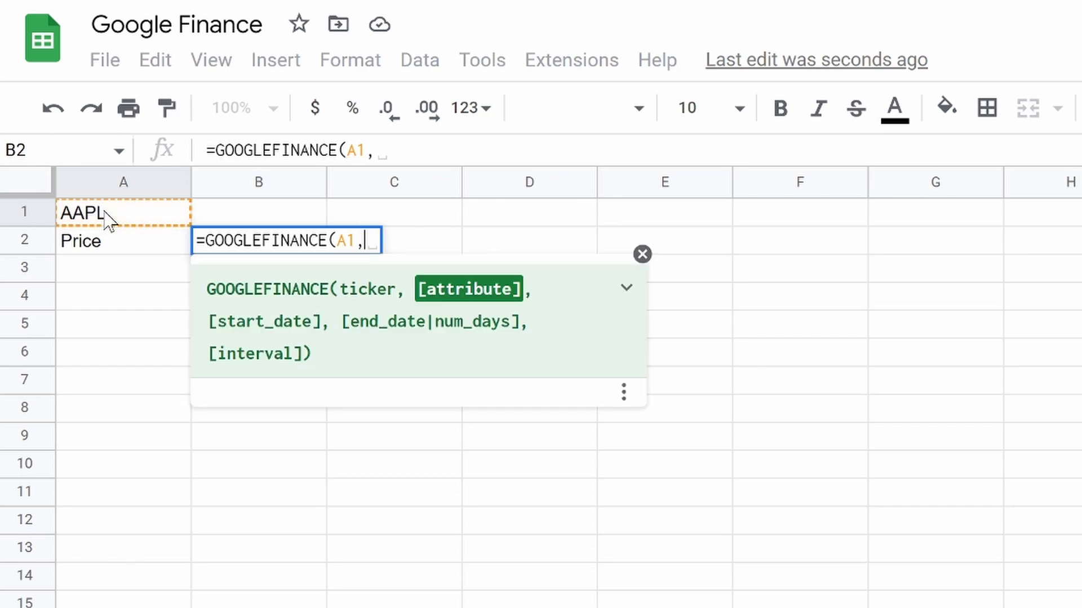
- Finish it with A2 as the attribute, giving =GOOGLEFINANCE(A1,A2) returning 143.78
{"action": "left_click", "coordinate": [108, 220]}
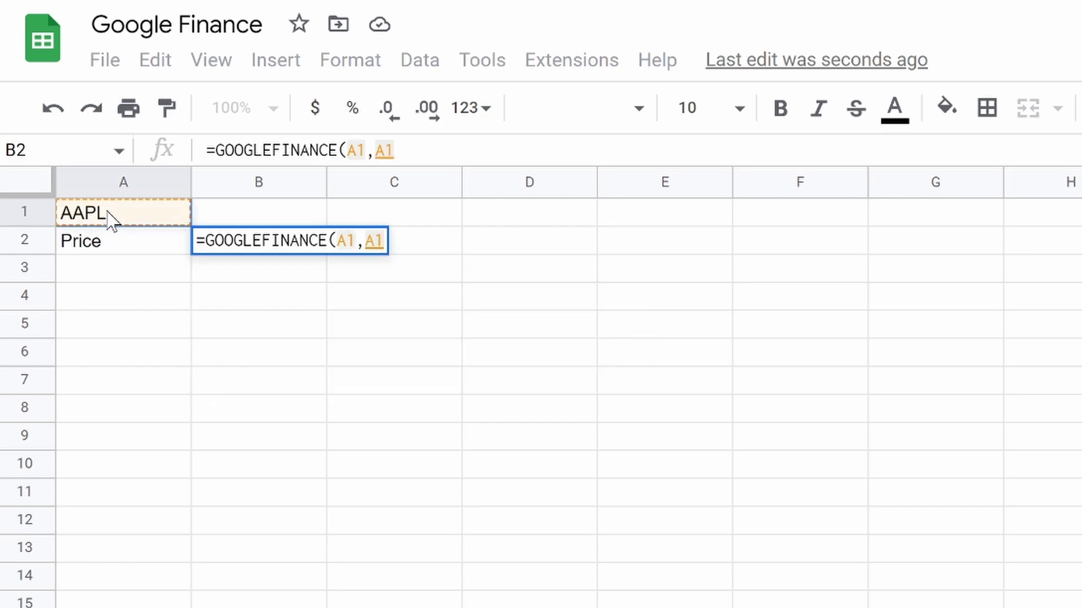
{"action": "key", "text": "BackSpace"}
{"action": "key", "text": "BackSpace"}
{"action": "type", "text": "\"Price"}
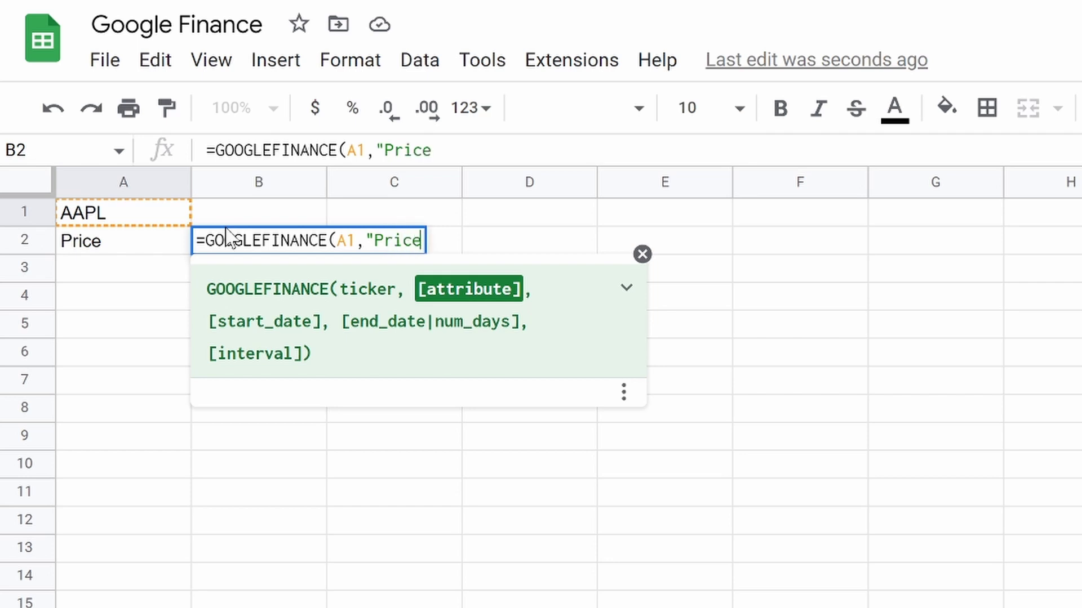
{"action": "key", "text": "BackSpace"}
{"action": "key", "text": "BackSpace"}
{"action": "key", "text": "BackSpace"}
{"action": "key", "text": "BackSpace"}
{"action": "key", "text": "BackSpace"}
{"action": "key", "text": "BackSpace"}
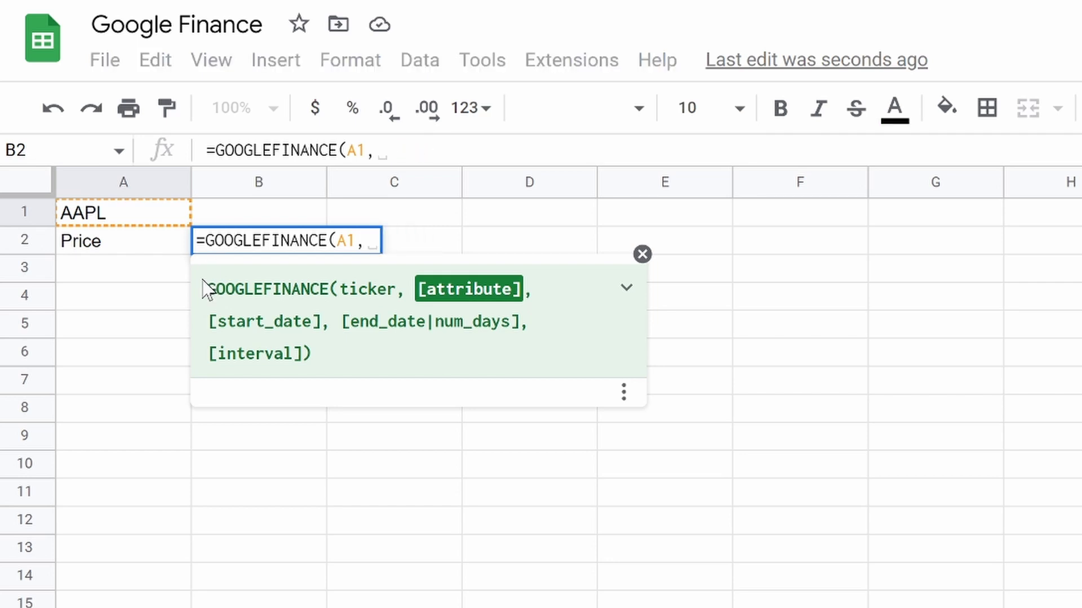
{"action": "left_click", "coordinate": [121, 256]}
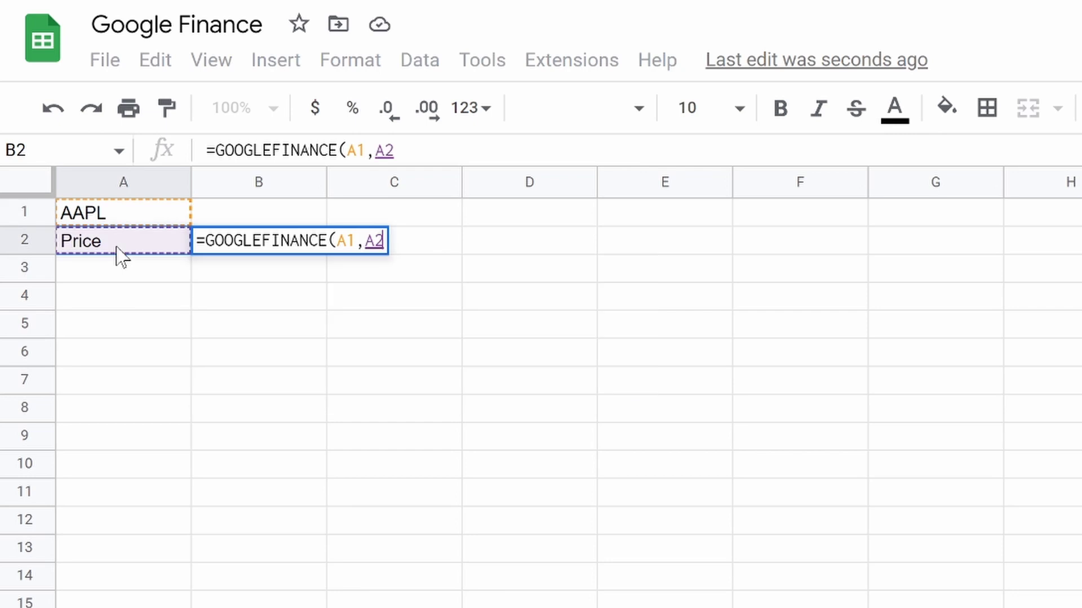
{"action": "type", "text": ")"}
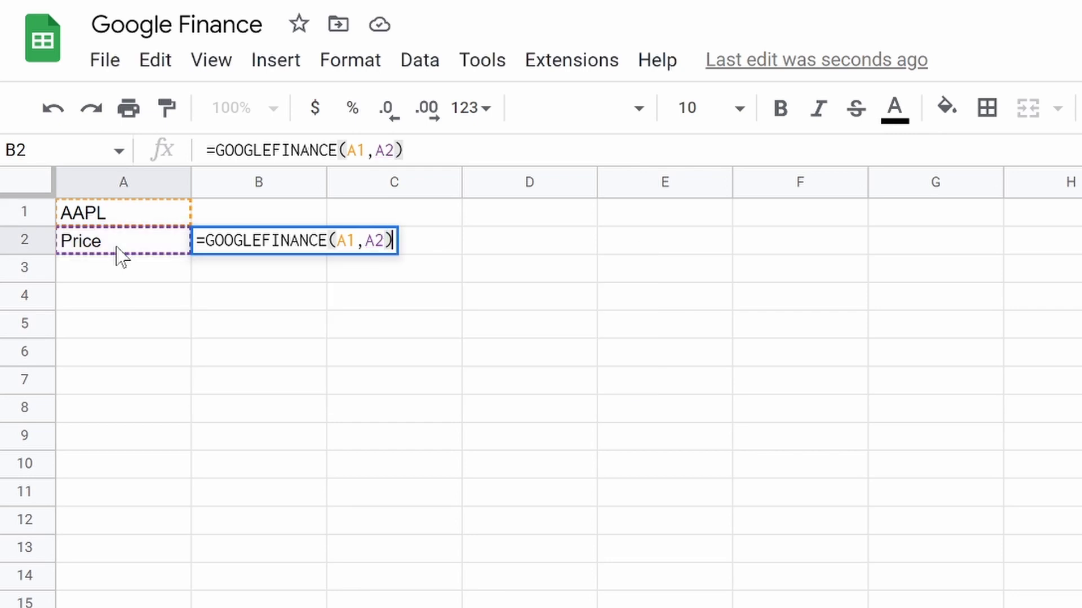
{"action": "key", "text": "Return"}
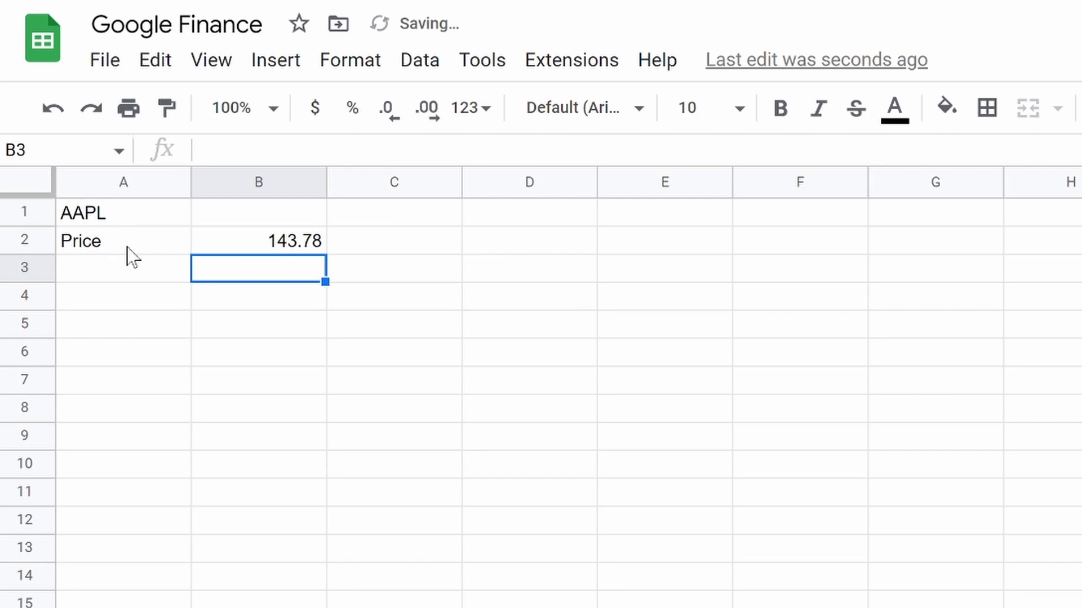
{"action": "left_click", "coordinate": [283, 249]}
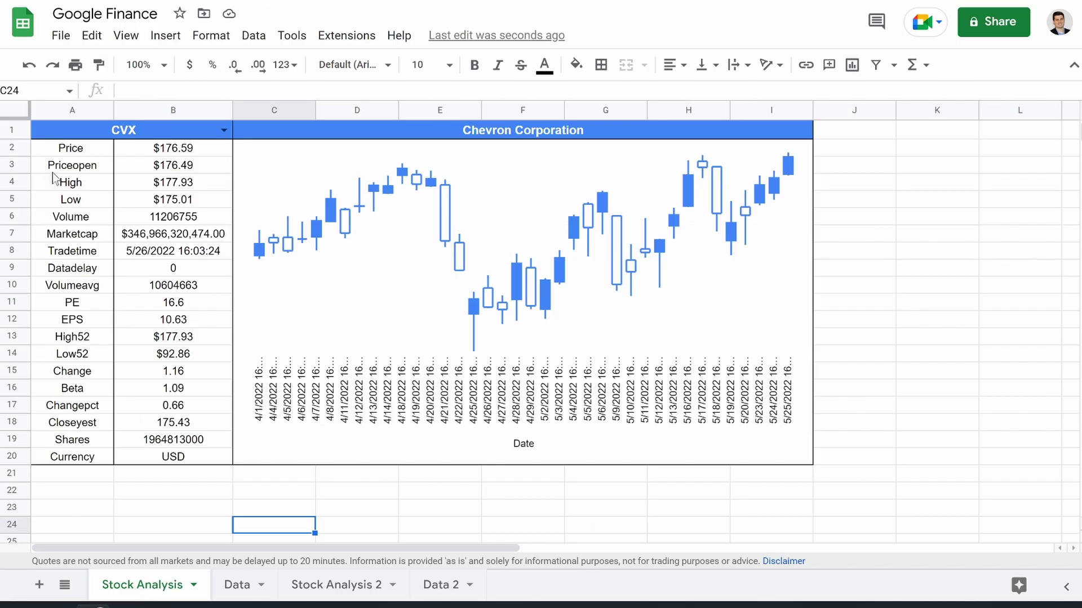
- Copy attribute names Priceopen through Currency from Stock Analysis A3:A20 into A3 of Stock Analysis 2
{"action": "left_click", "coordinate": [50, 169]}
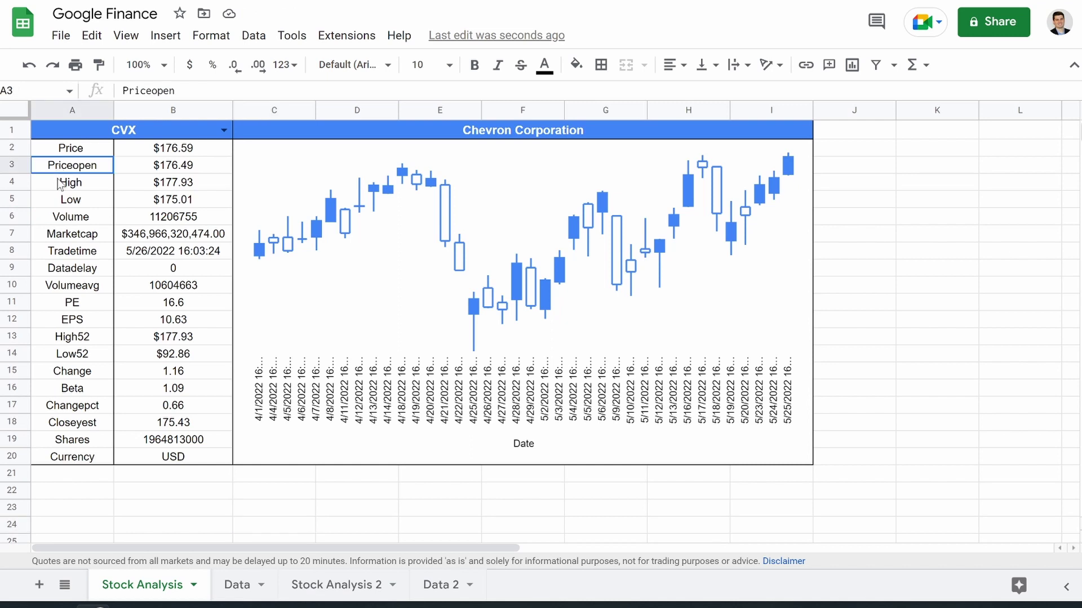
{"action": "left_click_drag", "start_coordinate": [58, 198], "coordinate": [45, 461]}
{"action": "key", "text": "ctrl+c"}
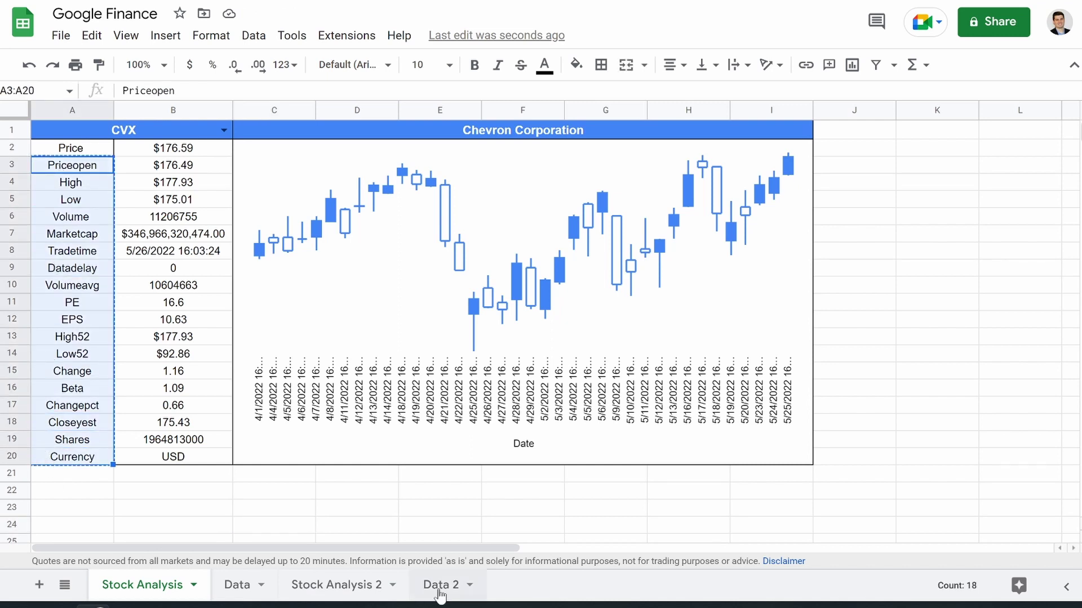
{"action": "left_click", "coordinate": [439, 593]}
{"action": "left_click", "coordinate": [332, 591]}
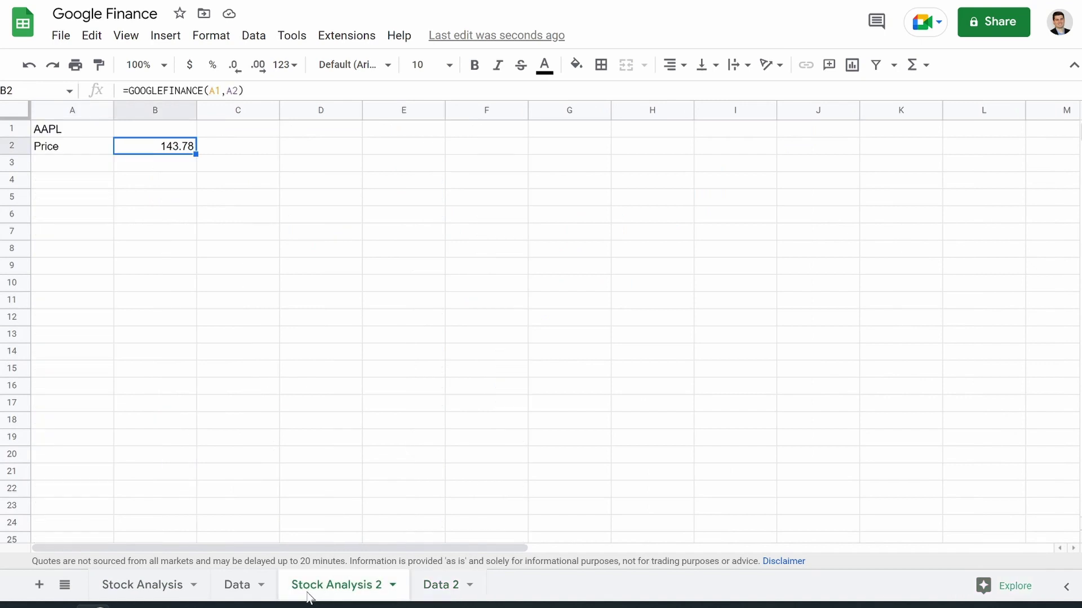
{"action": "left_click", "coordinate": [59, 170]}
{"action": "key", "text": "ctrl+v"}
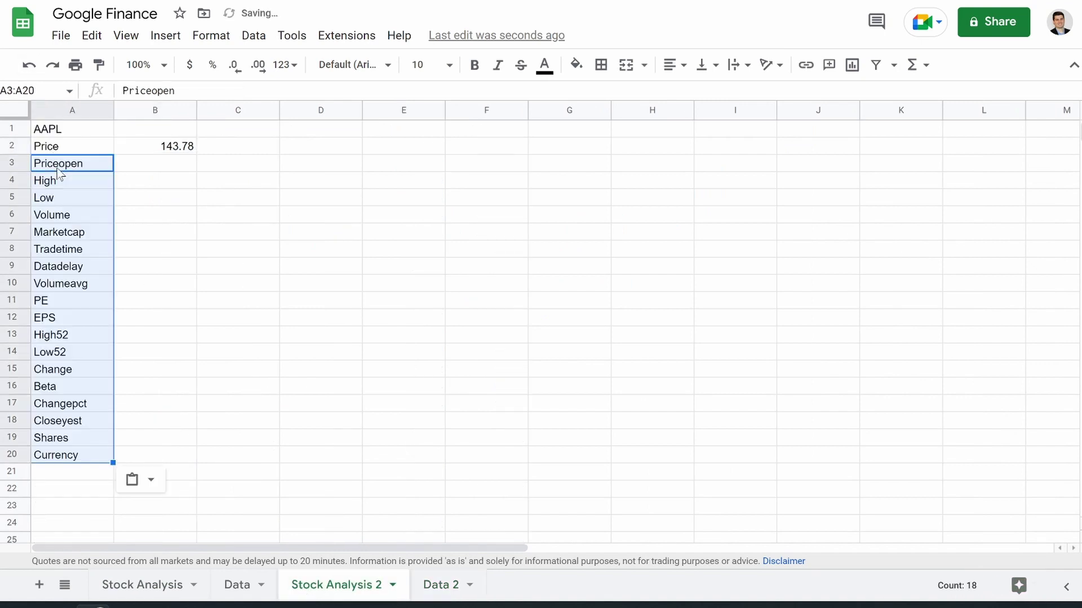
{"action": "left_click", "coordinate": [163, 197]}
{"action": "left_click", "coordinate": [178, 151]}
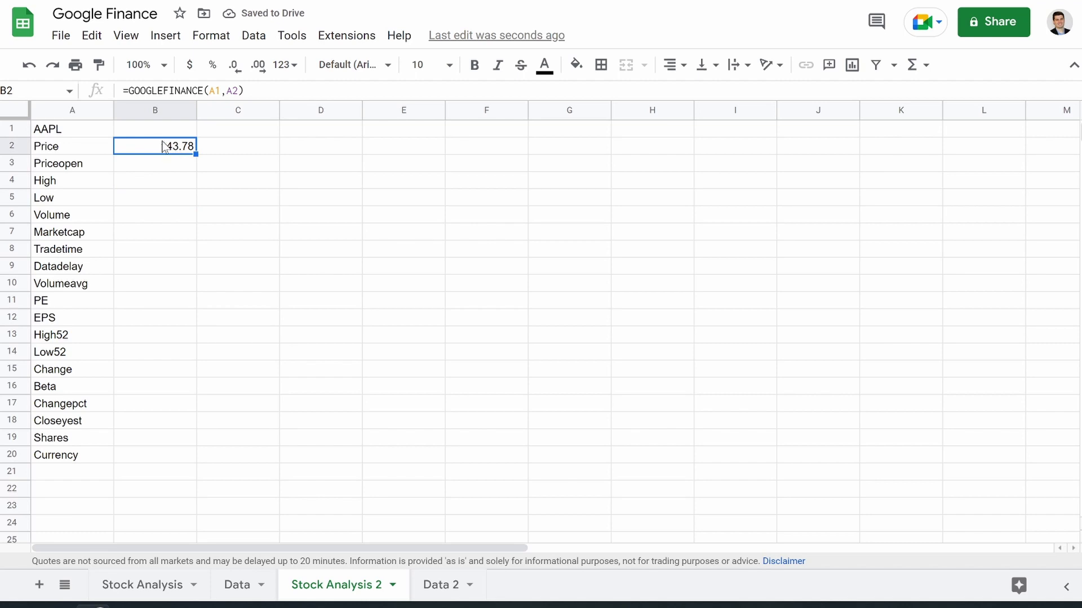
- Make B2's ticker reference absolute ($A$1) and copy the formula down to B4
{"action": "left_click", "coordinate": [209, 91]}
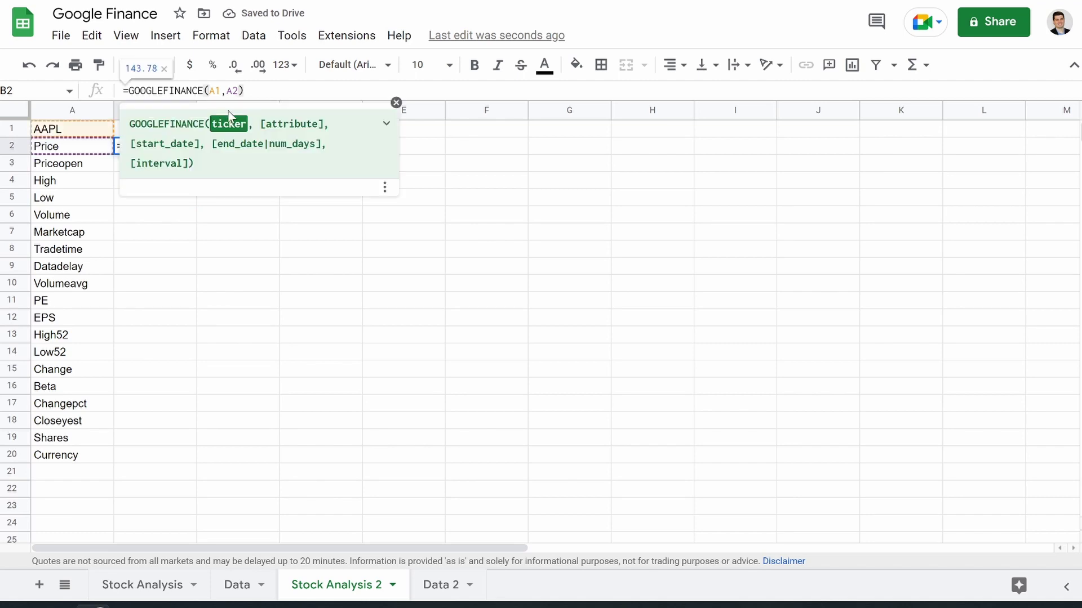
{"action": "key", "text": "F4"}
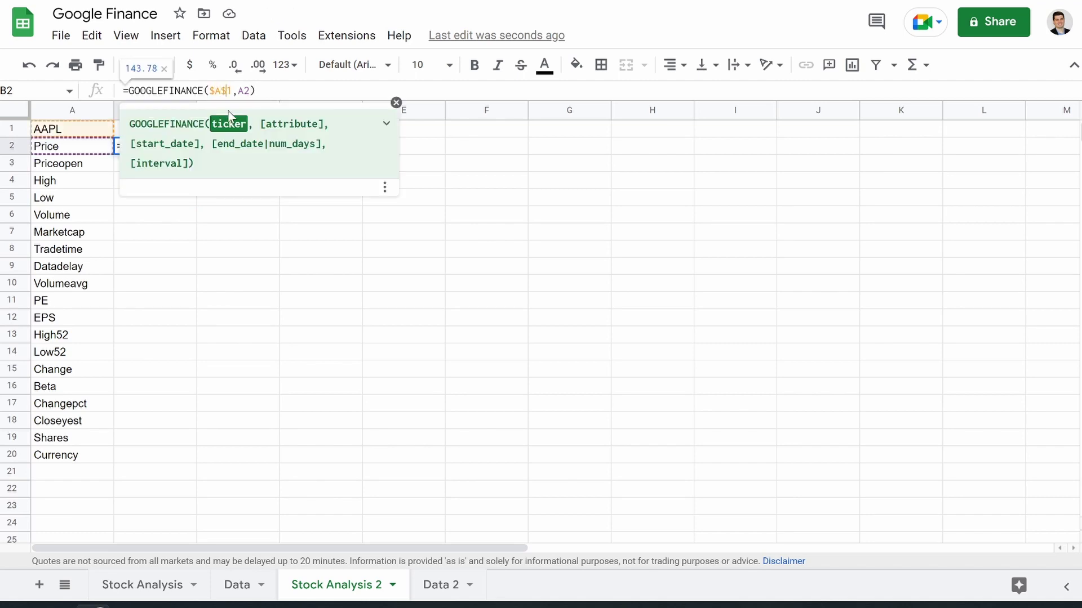
{"action": "key", "text": "Return"}
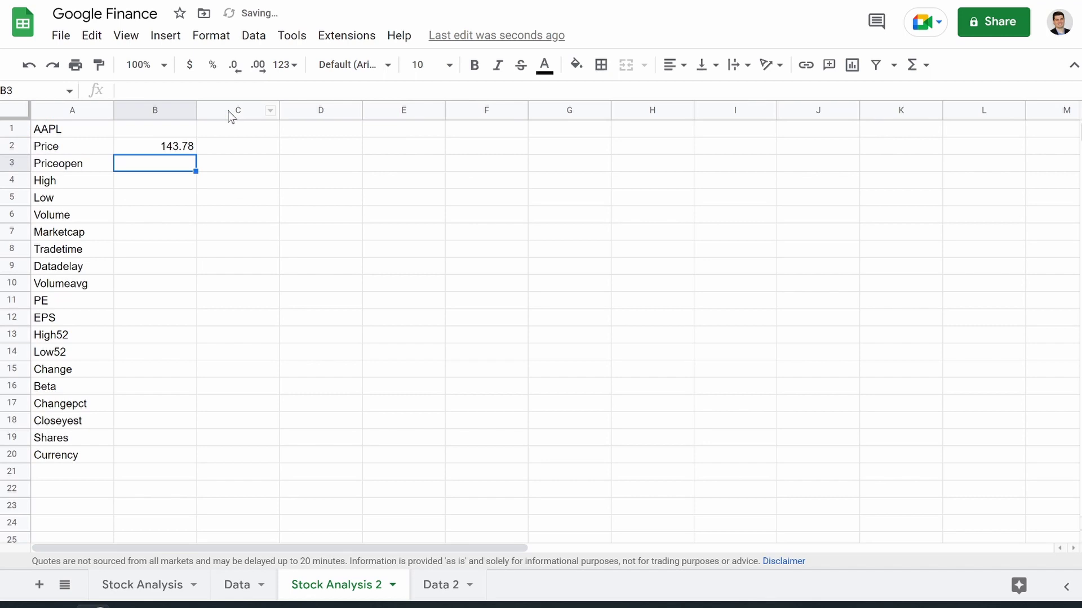
{"action": "left_click", "coordinate": [169, 145]}
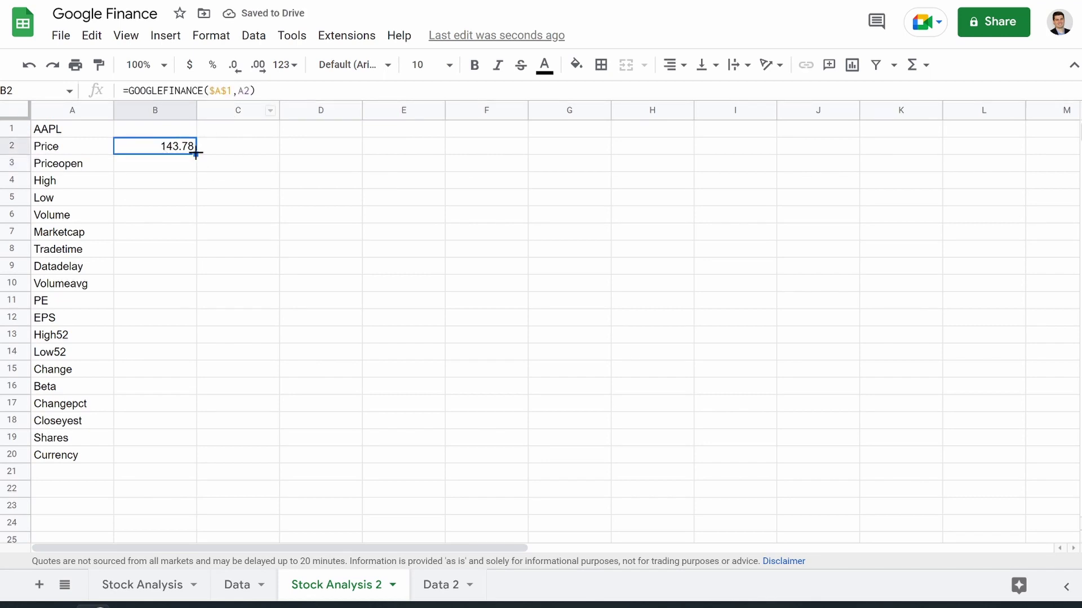
{"action": "left_click_drag", "start_coordinate": [196, 153], "coordinate": [193, 186]}
{"action": "left_click", "coordinate": [165, 148]}
{"action": "key", "text": "Down"}
{"action": "key", "text": "Down"}
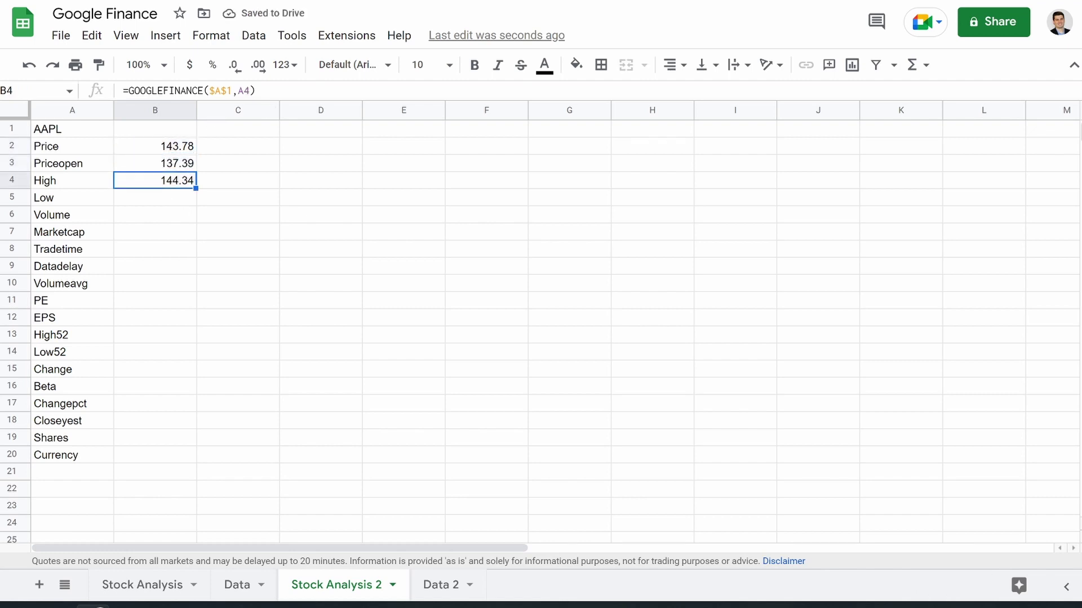
{"action": "key", "text": "Up"}
{"action": "key", "text": "Up"}
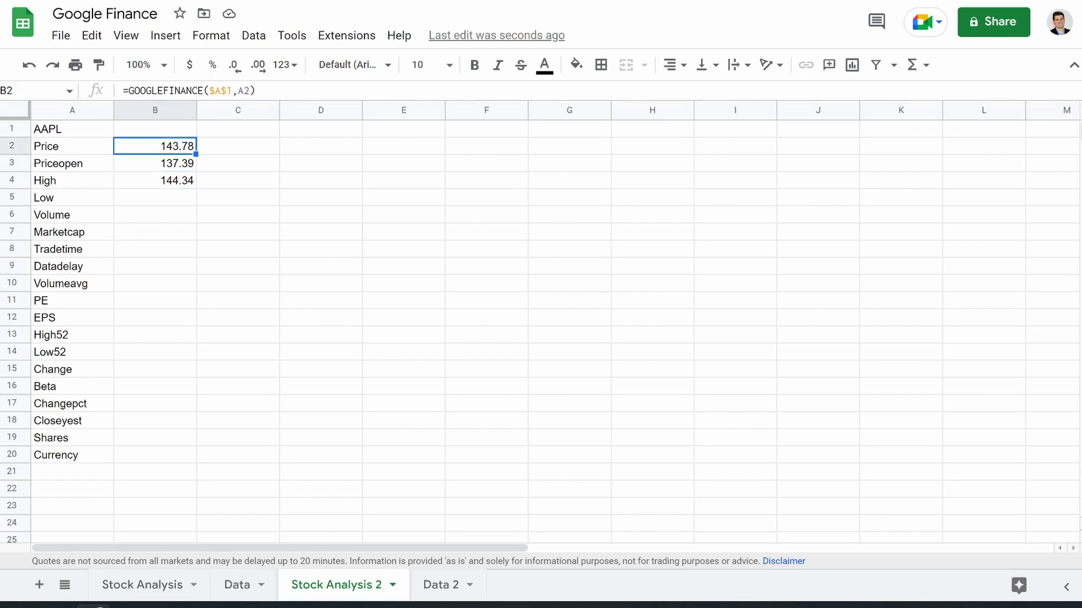
{"action": "key", "text": "Down"}
{"action": "key", "text": "Down"}
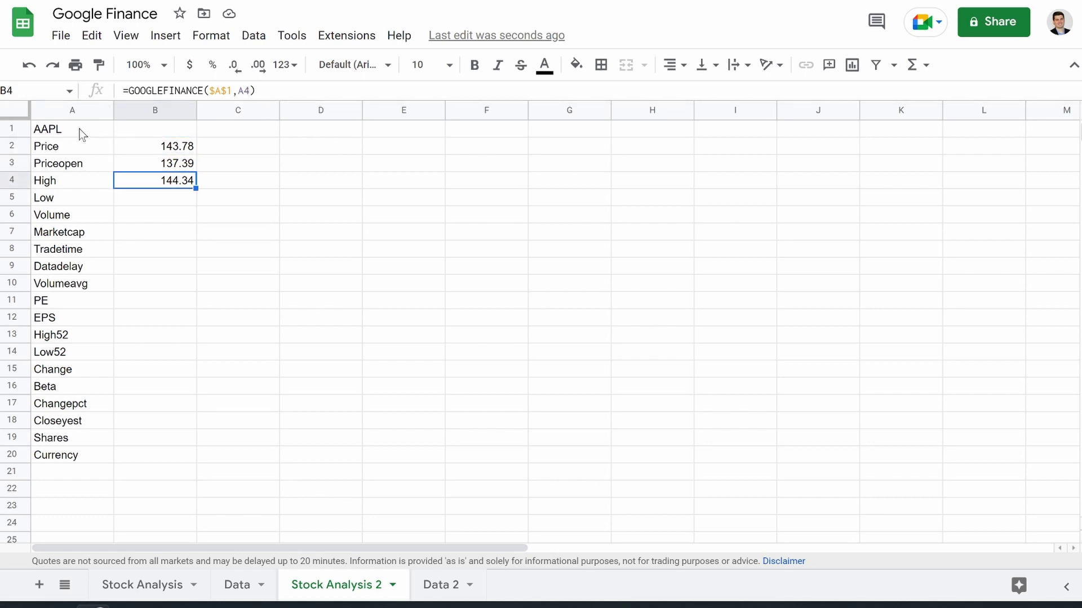
- Change the A1 ticker to MSFT and fill the formula down through Currency in B20
{"action": "left_click", "coordinate": [90, 134]}
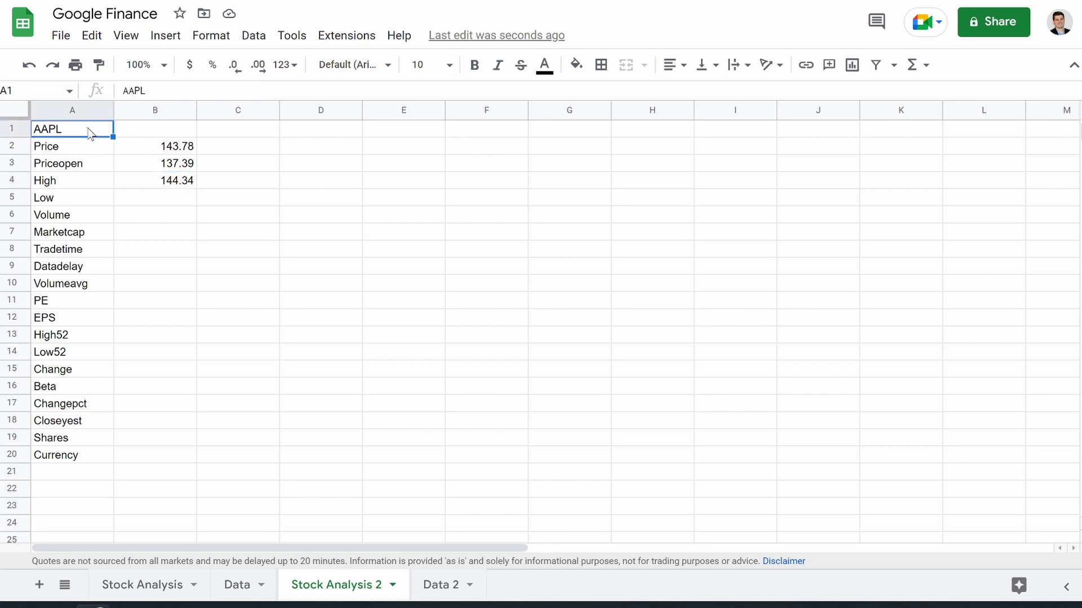
{"action": "type", "text": "MSFT"}
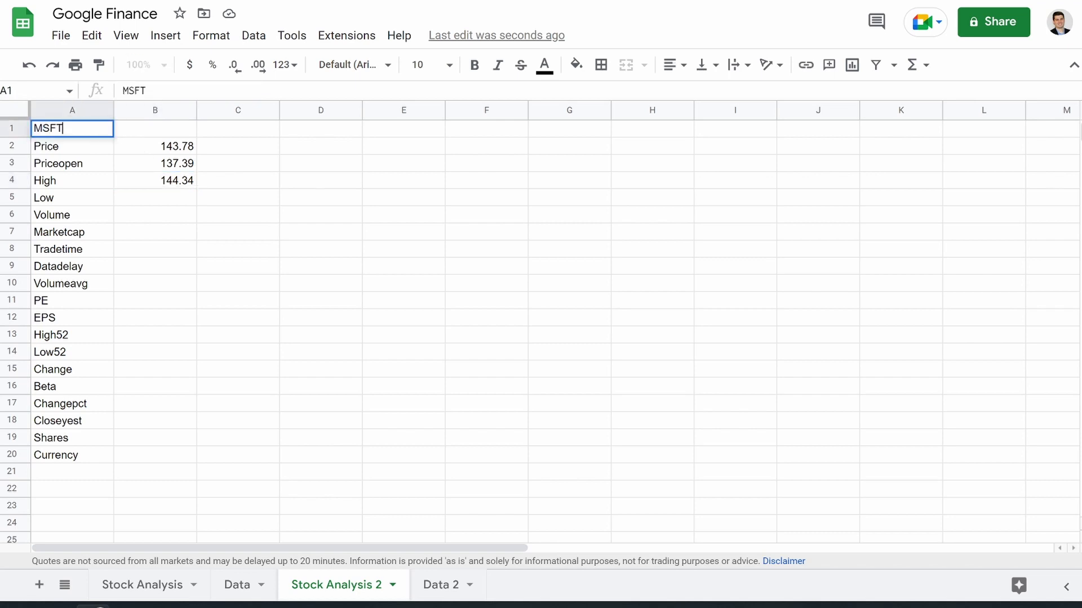
{"action": "key", "text": "Return"}
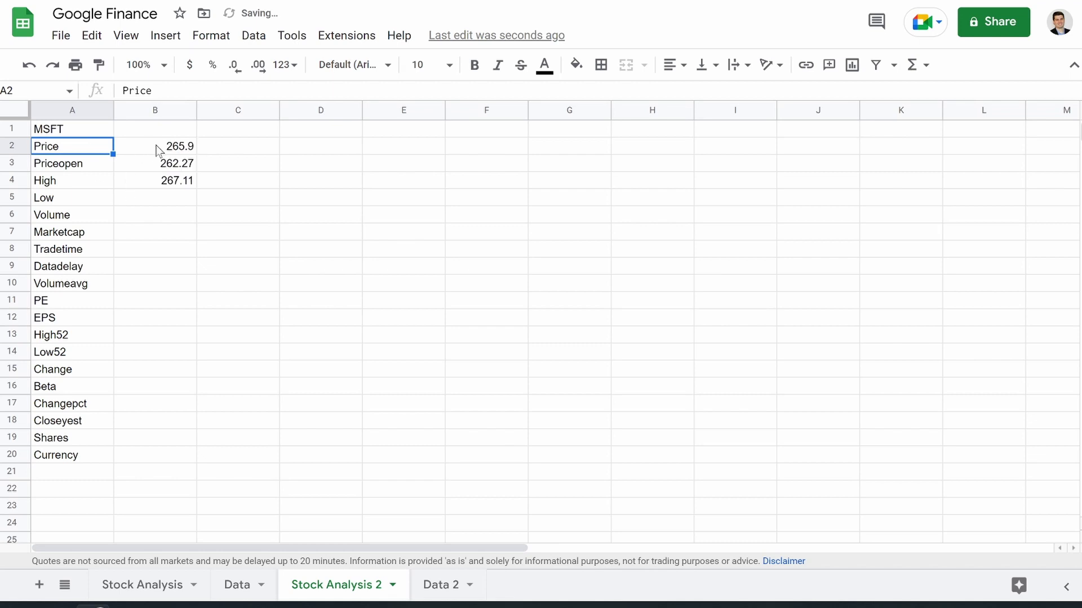
{"action": "left_click", "coordinate": [173, 185]}
{"action": "left_click_drag", "start_coordinate": [196, 188], "coordinate": [188, 466]}
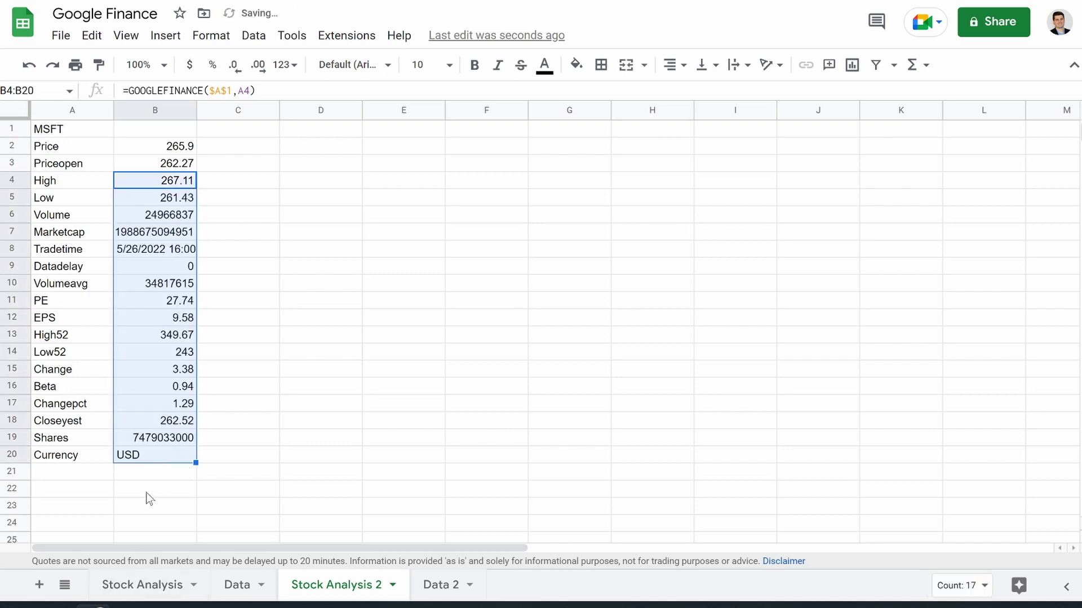
{"action": "left_click", "coordinate": [264, 394]}
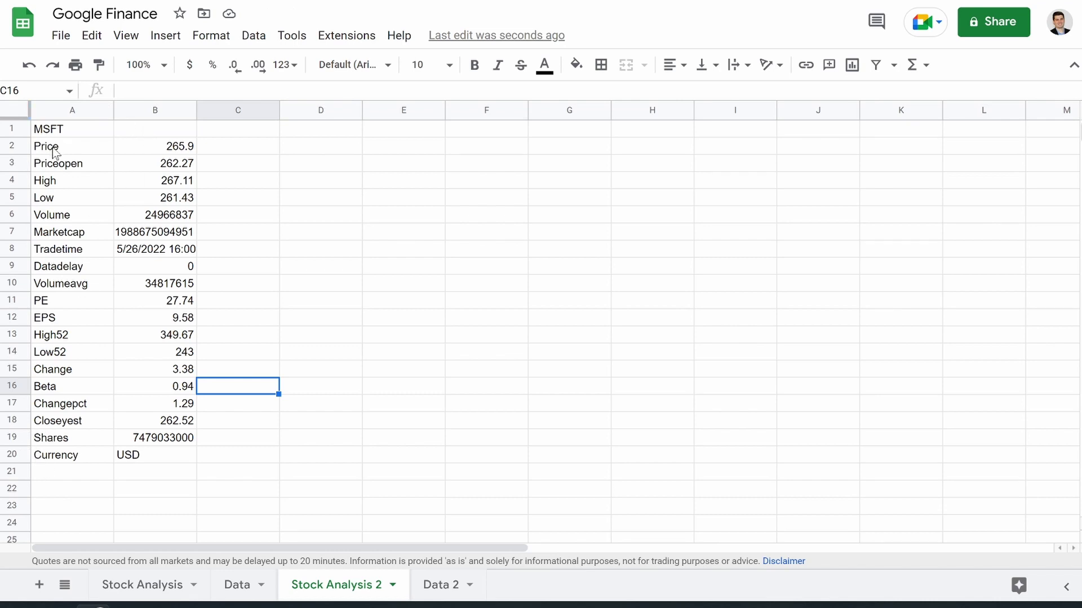
- Start =GOOGLEFINANCE( in D5 and open its full help article from the expanded hint
{"action": "left_click", "coordinate": [323, 191]}
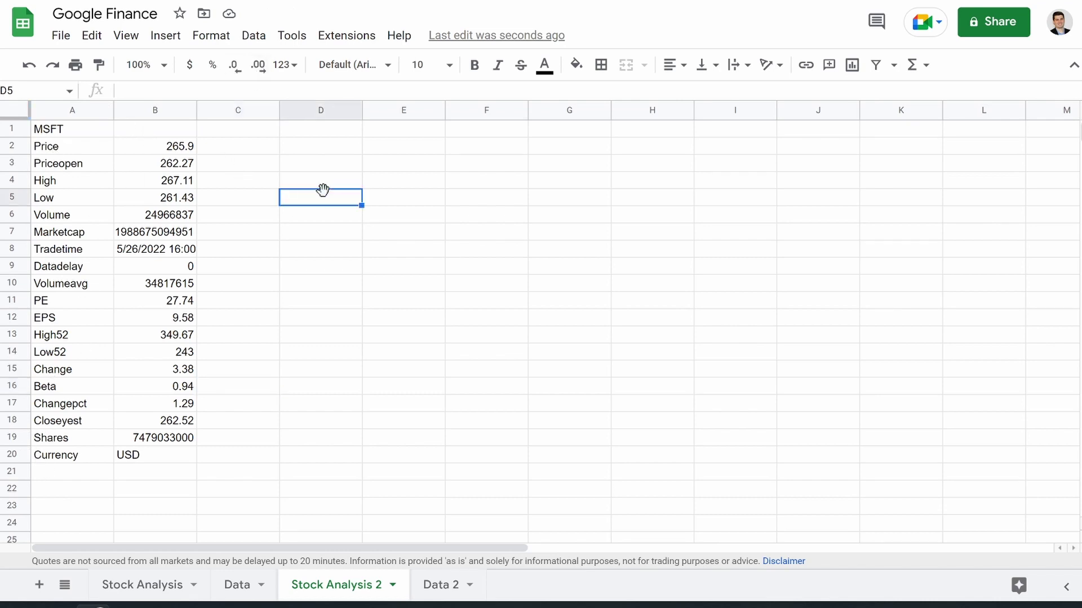
{"action": "type", "text": "=goog"}
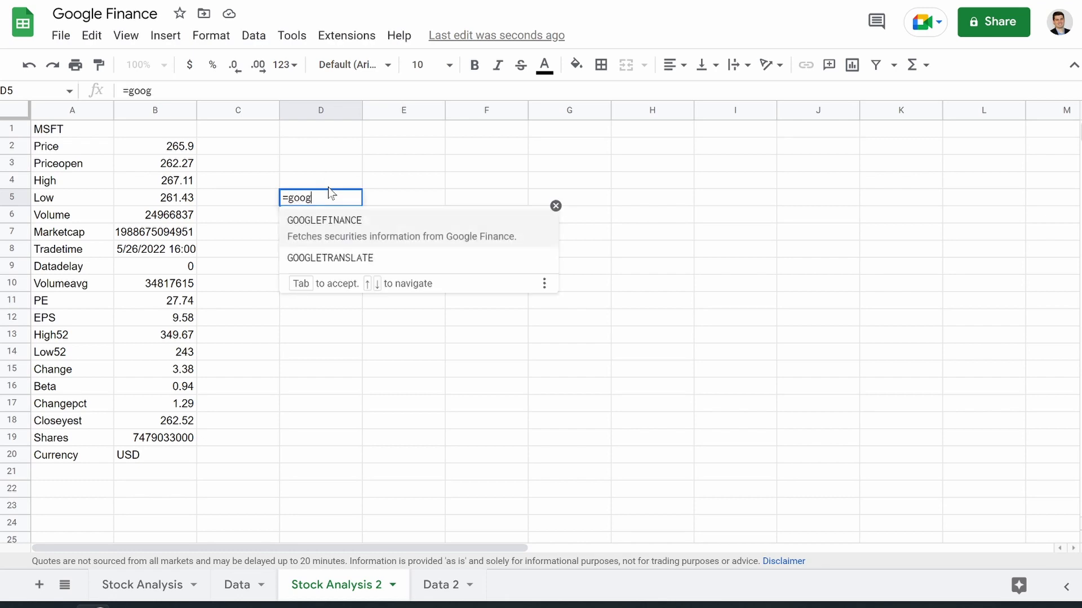
{"action": "key", "text": "Tab"}
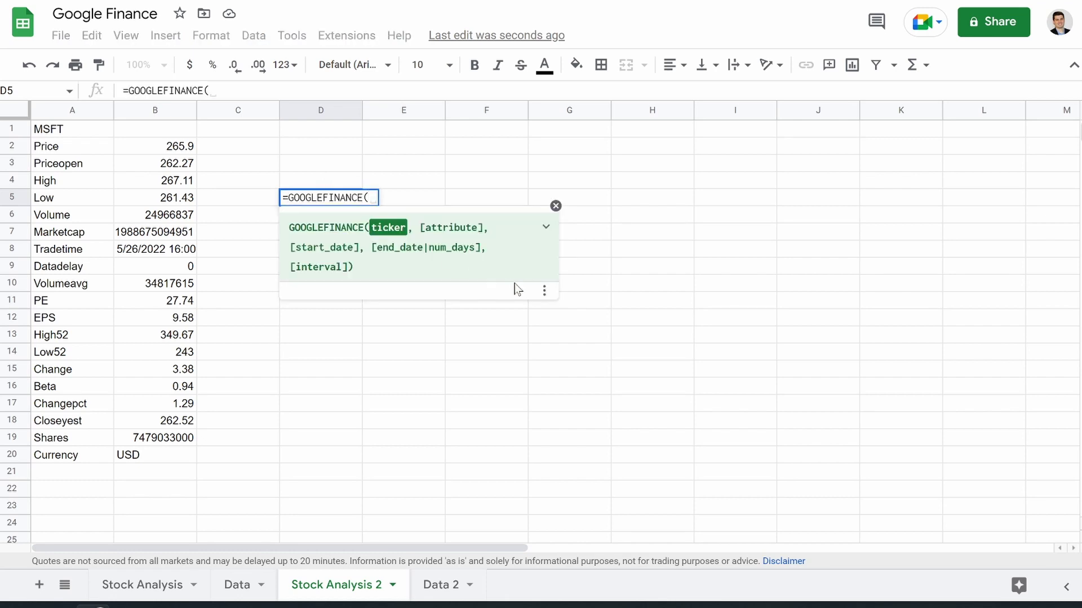
{"action": "left_click", "coordinate": [545, 227]}
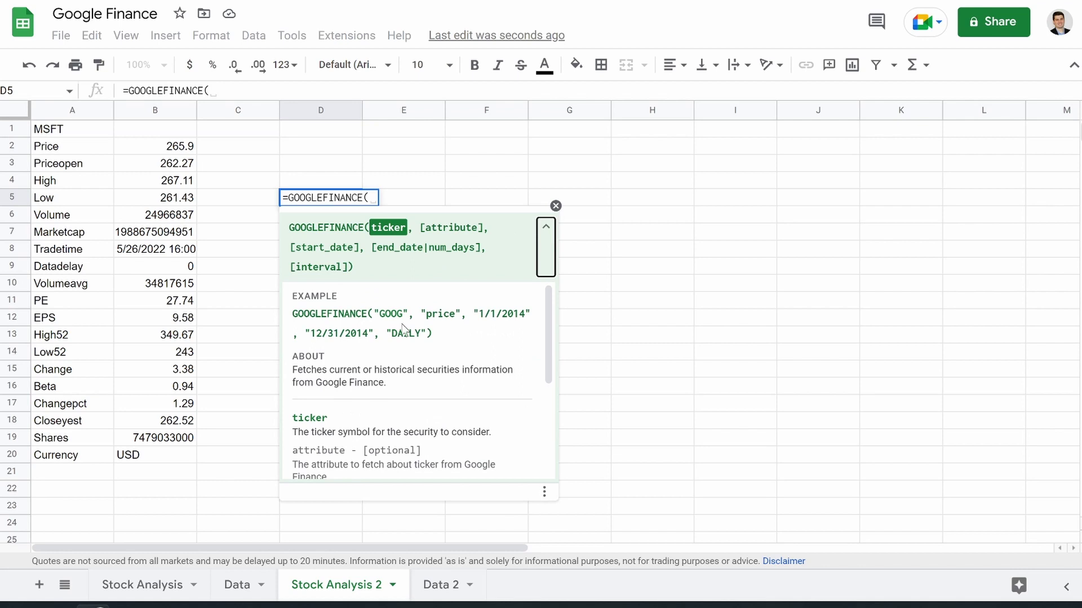
{"action": "scroll", "coordinate": [398, 356], "scroll_direction": "down", "scroll_amount": 3}
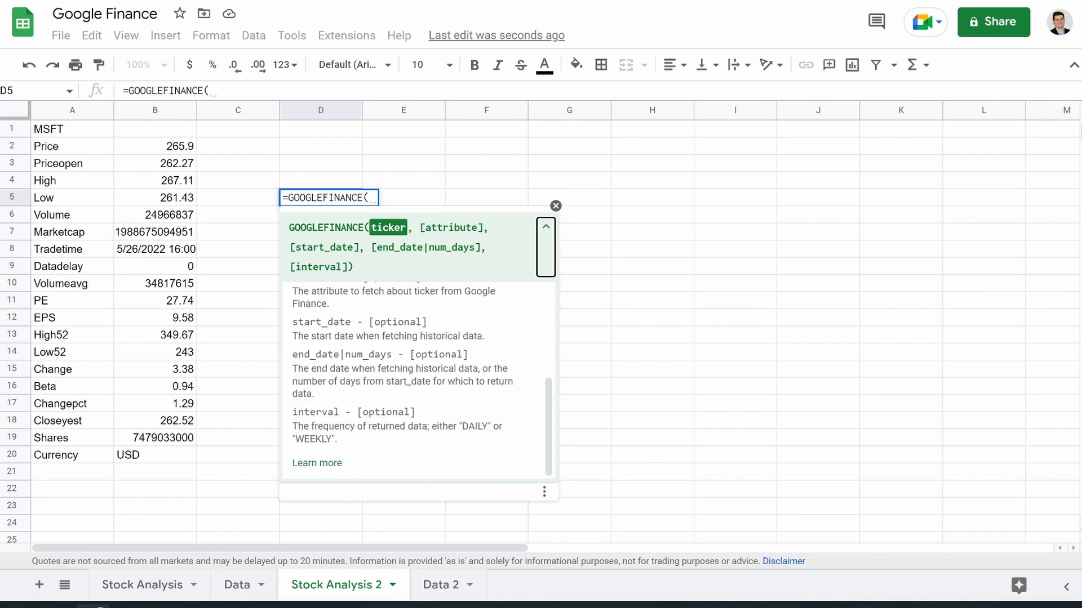
{"action": "left_click", "coordinate": [314, 467]}
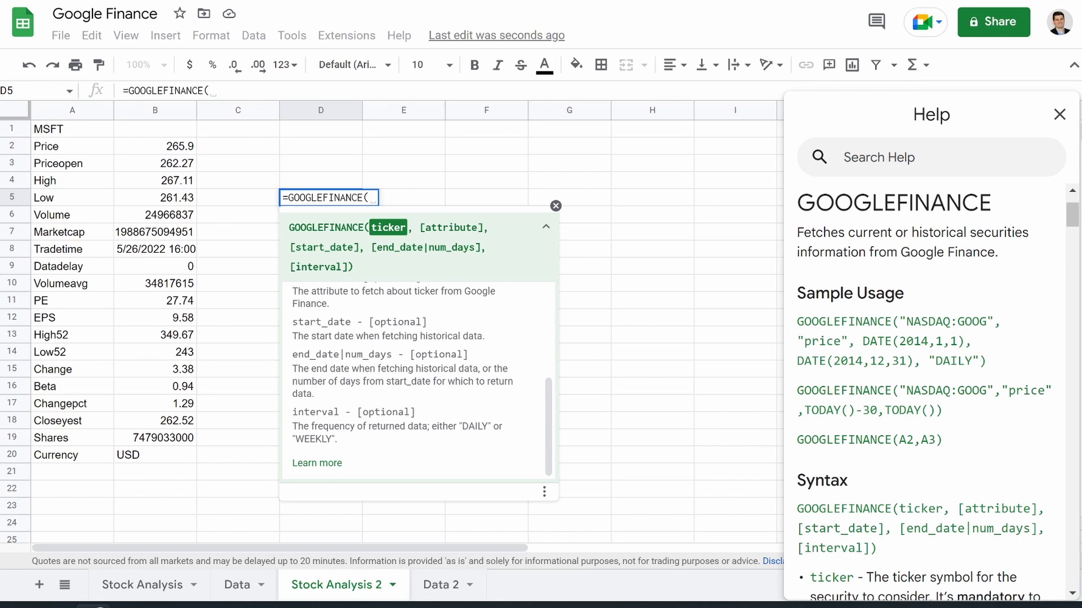
- Scroll through the help's attribute lists, highlighting the word 'attribute'
{"action": "scroll", "coordinate": [929, 395], "scroll_direction": "down", "scroll_amount": 8}
{"action": "scroll", "coordinate": [929, 395], "scroll_direction": "down", "scroll_amount": 2}
{"action": "left_click_drag", "start_coordinate": [810, 286], "coordinate": [875, 286]}
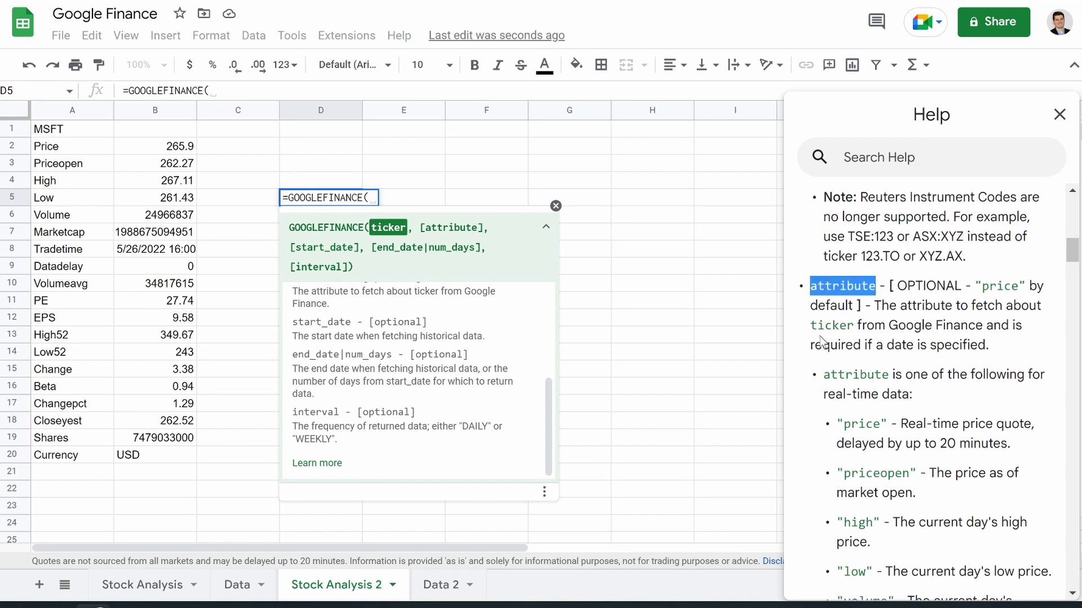
{"action": "scroll", "coordinate": [850, 367], "scroll_direction": "down", "scroll_amount": 2}
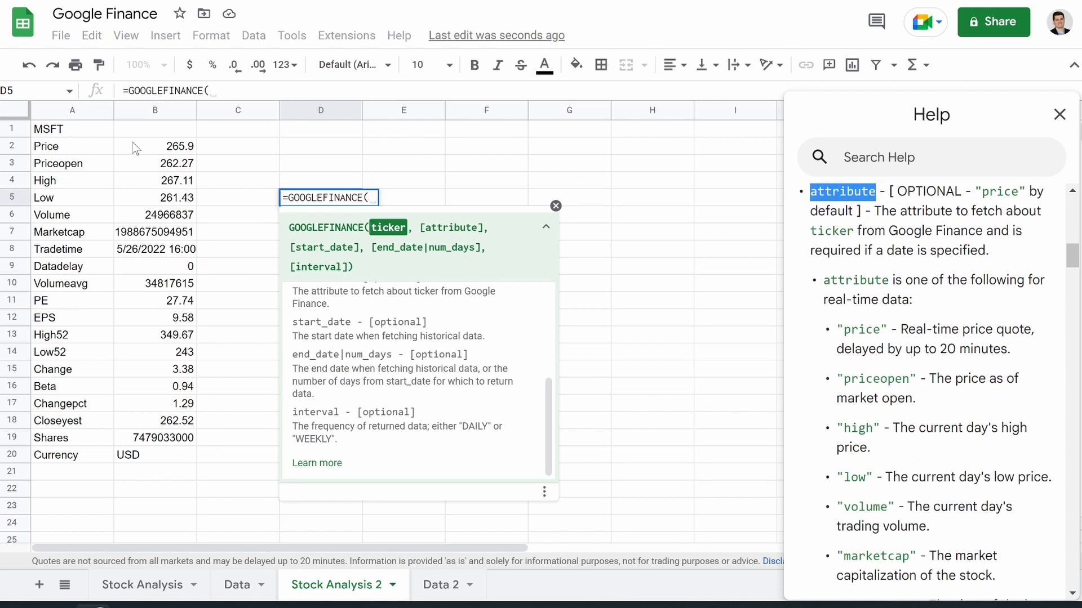
{"action": "scroll", "coordinate": [868, 465], "scroll_direction": "down", "scroll_amount": 15}
{"action": "scroll", "coordinate": [874, 466], "scroll_direction": "down", "scroll_amount": 10}
{"action": "scroll", "coordinate": [840, 474], "scroll_direction": "up", "scroll_amount": 6}
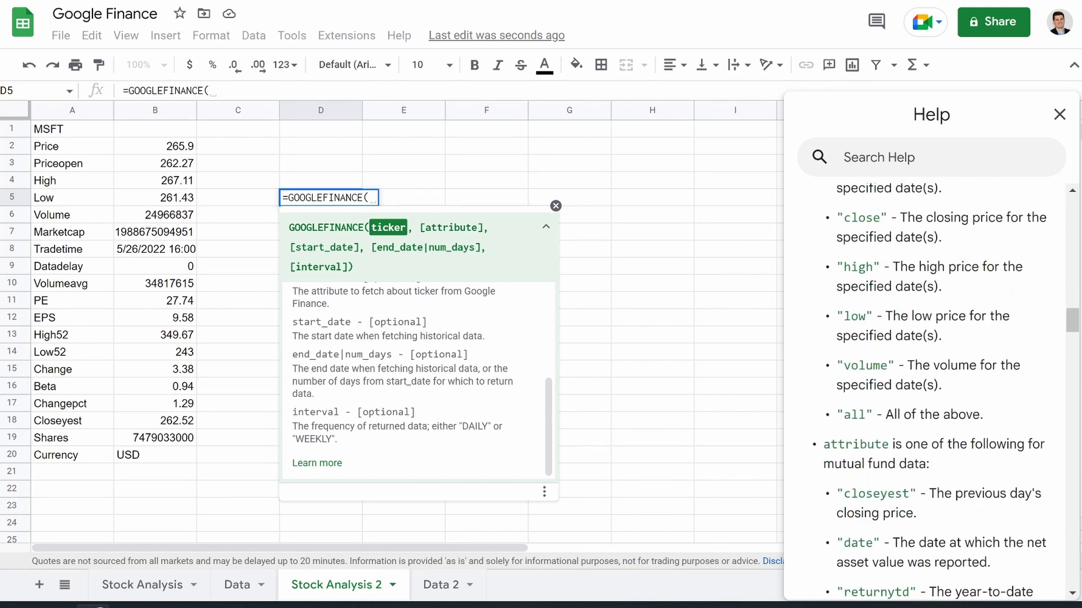
- Review the mutual fund attributes, highlighting 'incomedividend', then close the help article
{"action": "left_click_drag", "start_coordinate": [824, 464], "coordinate": [888, 464]}
{"action": "scroll", "coordinate": [910, 543], "scroll_direction": "down", "scroll_amount": 3}
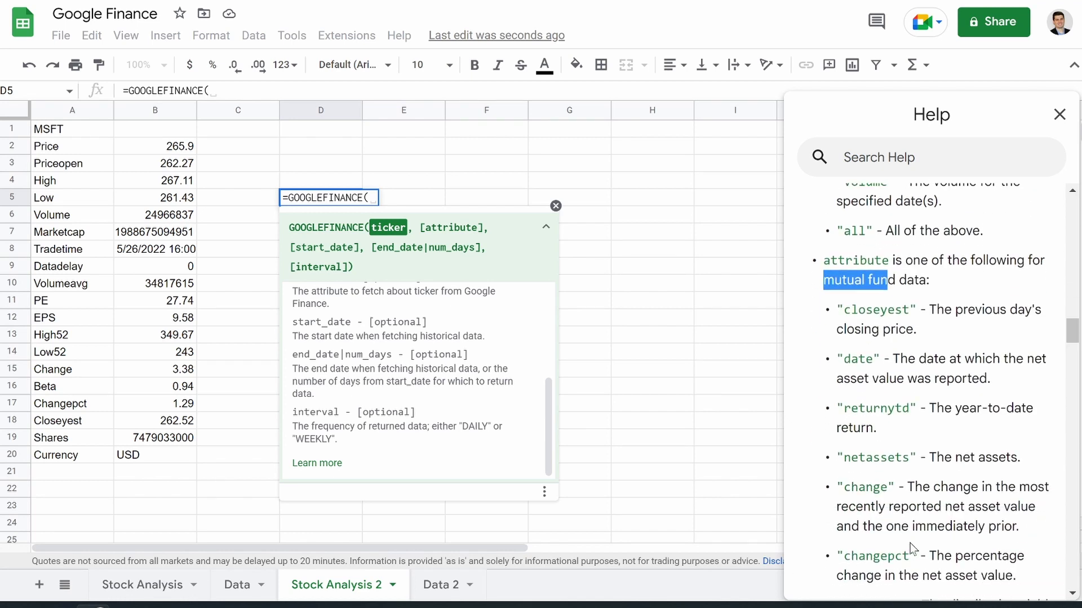
{"action": "scroll", "coordinate": [910, 543], "scroll_direction": "down", "scroll_amount": 6}
{"action": "scroll", "coordinate": [911, 543], "scroll_direction": "down", "scroll_amount": 7}
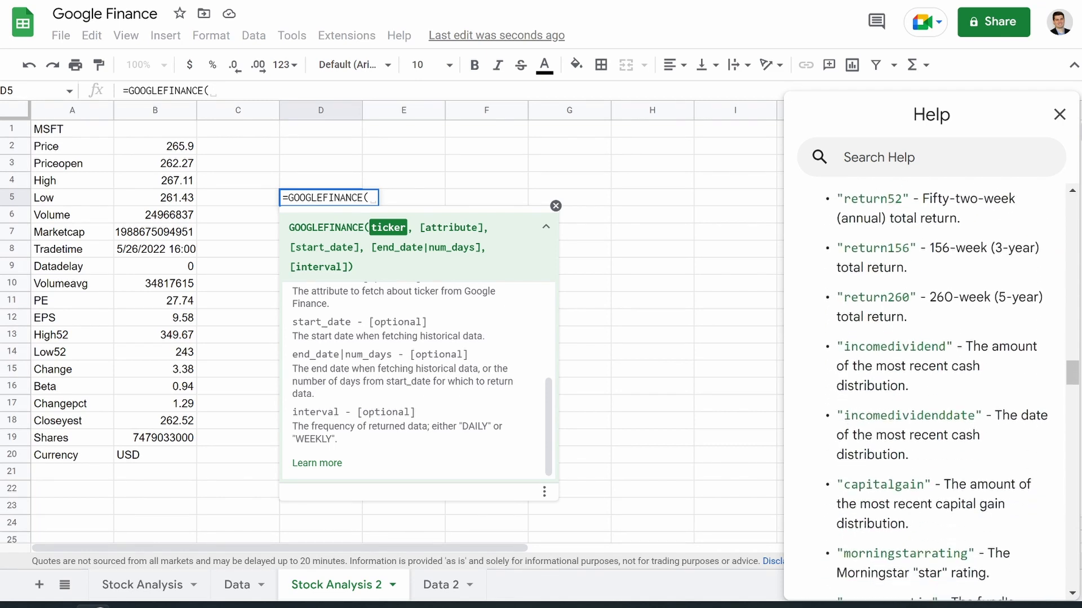
{"action": "left_click_drag", "start_coordinate": [843, 344], "coordinate": [945, 336]}
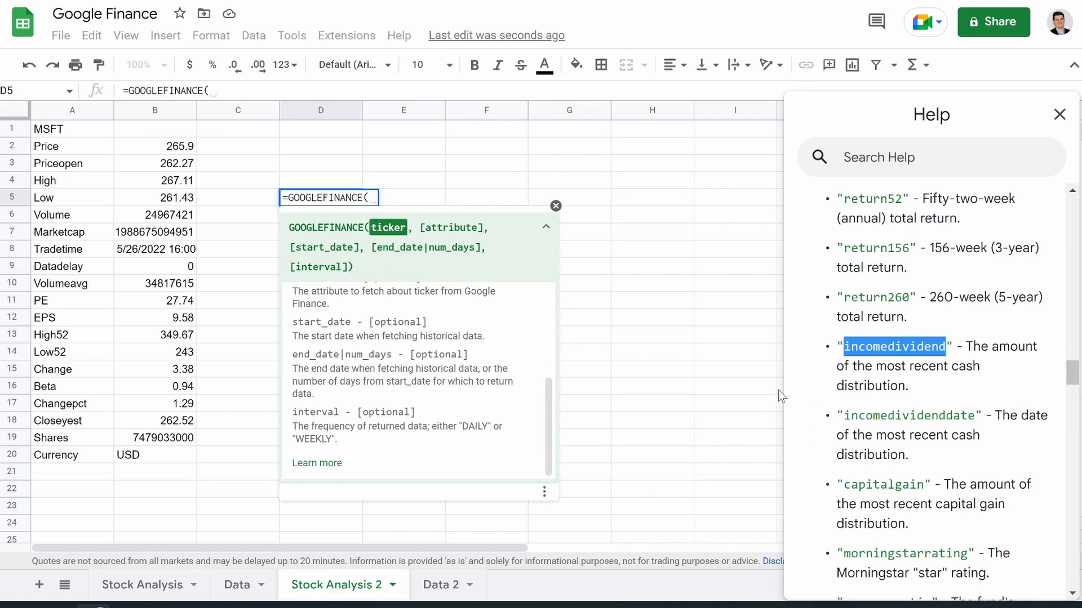
{"action": "scroll", "coordinate": [976, 404], "scroll_direction": "up", "scroll_amount": 10}
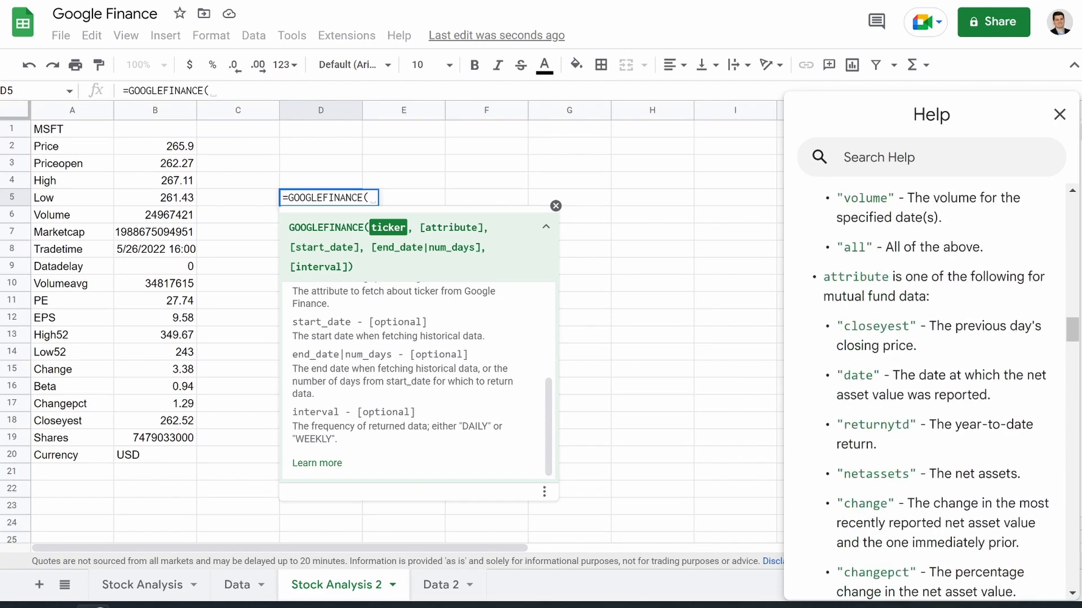
{"action": "left_click", "coordinate": [1058, 116]}
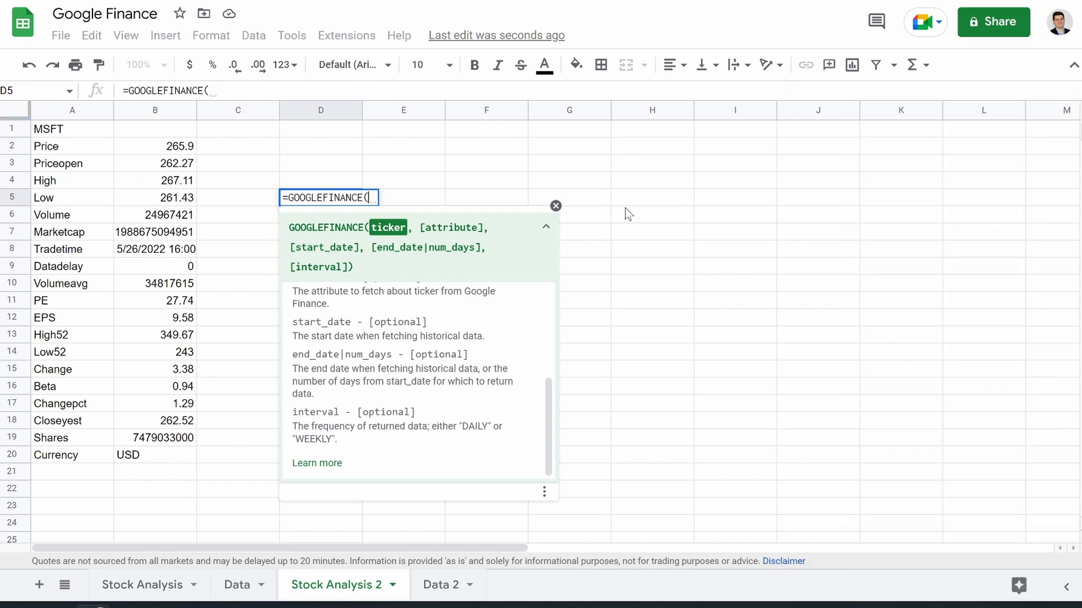
- Clear the unfinished D5 entry and enter =GOOGLEFINANCE(A1,"Name") in C1
{"action": "left_click", "coordinate": [556, 206]}
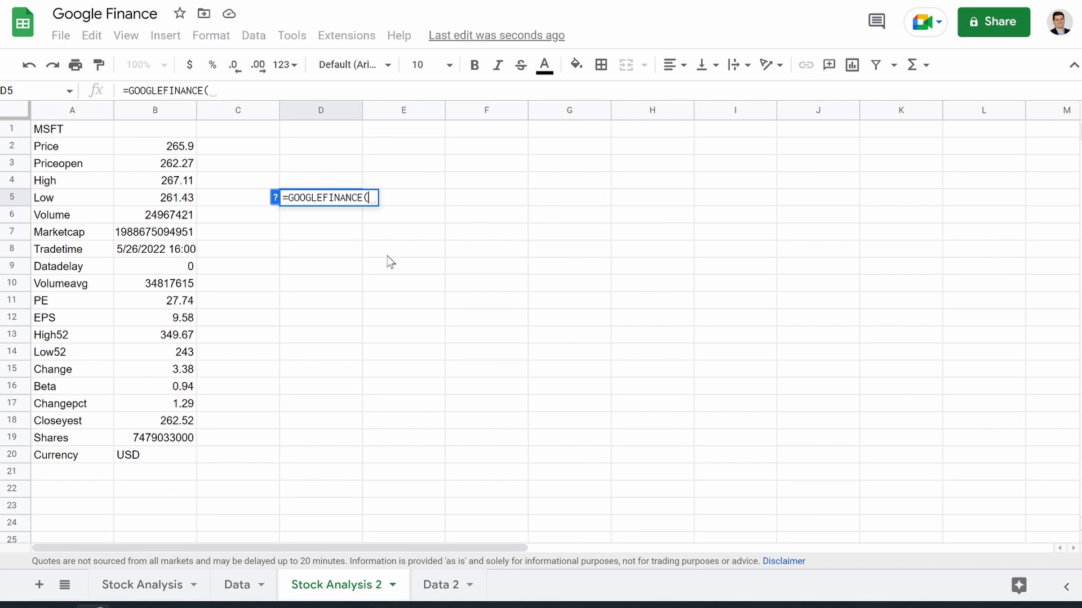
{"action": "key", "text": "BackSpace"}
{"action": "key", "text": "BackSpace"}
{"action": "key", "text": "BackSpace"}
{"action": "key", "text": "BackSpace"}
{"action": "key", "text": "BackSpace"}
{"action": "key", "text": "BackSpace"}
{"action": "key", "text": "BackSpace"}
{"action": "key", "text": "BackSpace"}
{"action": "key", "text": "BackSpace"}
{"action": "key", "text": "BackSpace"}
{"action": "key", "text": "BackSpace"}
{"action": "key", "text": "BackSpace"}
{"action": "key", "text": "BackSpace"}
{"action": "key", "text": "BackSpace"}
{"action": "key", "text": "BackSpace"}
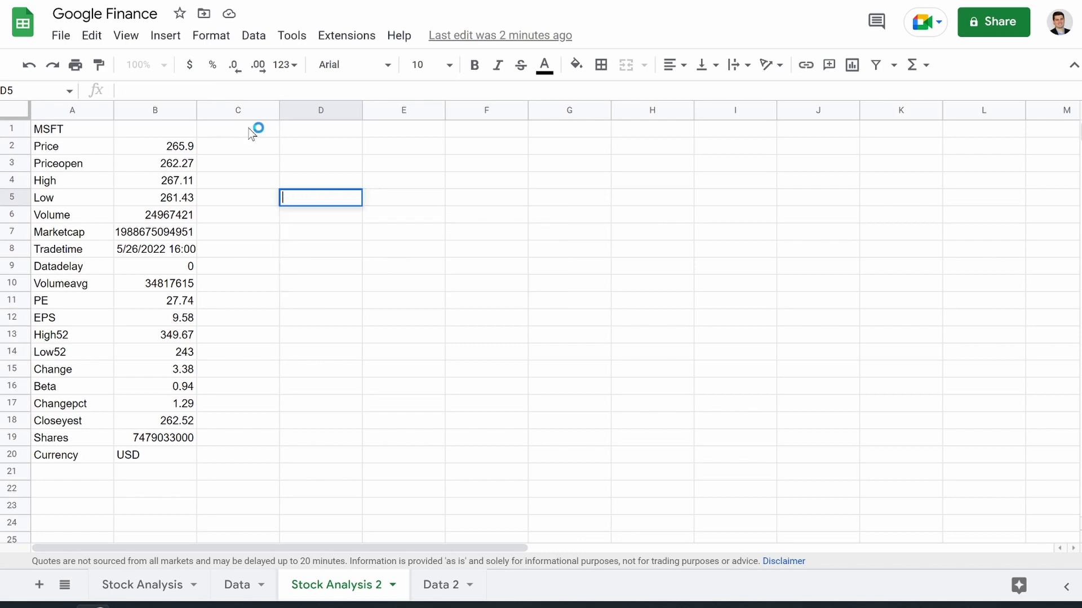
{"action": "left_click", "coordinate": [246, 138]}
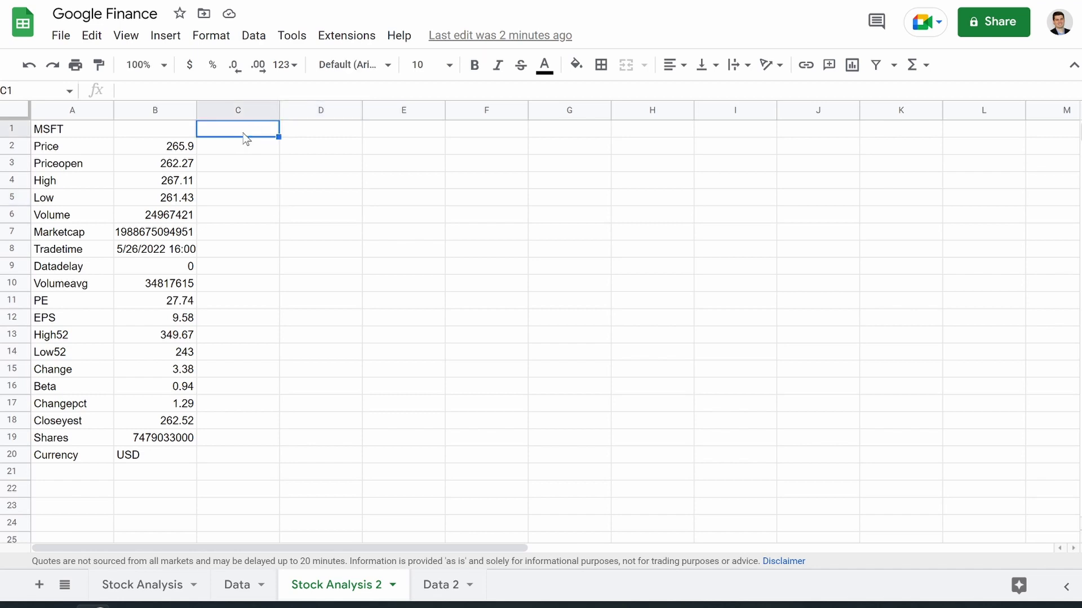
{"action": "type", "text": "=goo"}
{"action": "key", "text": "Tab"}
{"action": "left_click", "coordinate": [69, 130]}
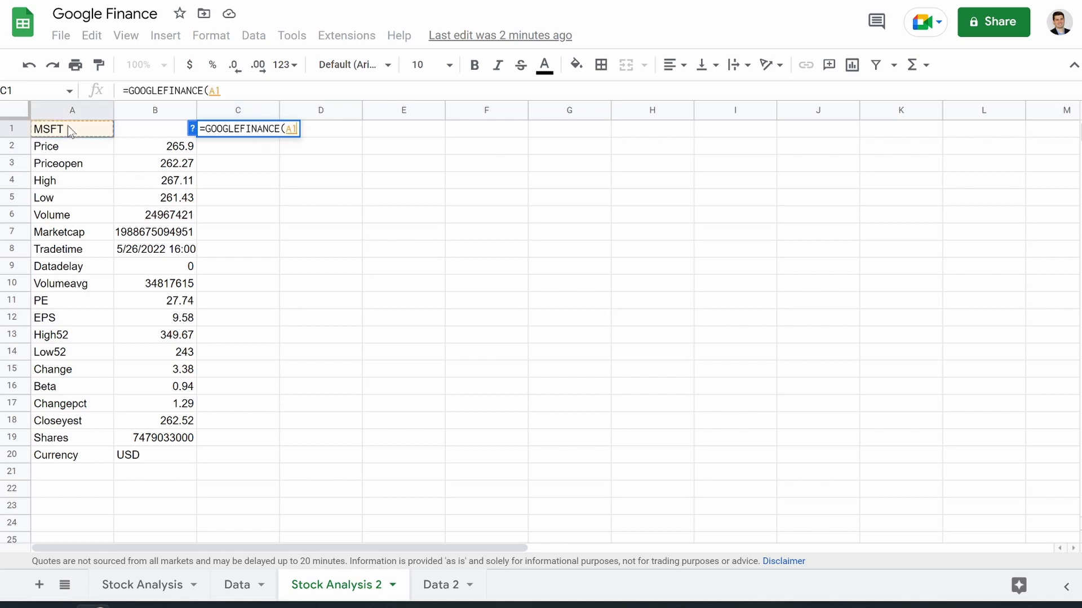
{"action": "type", "text": ",\"Name\""}
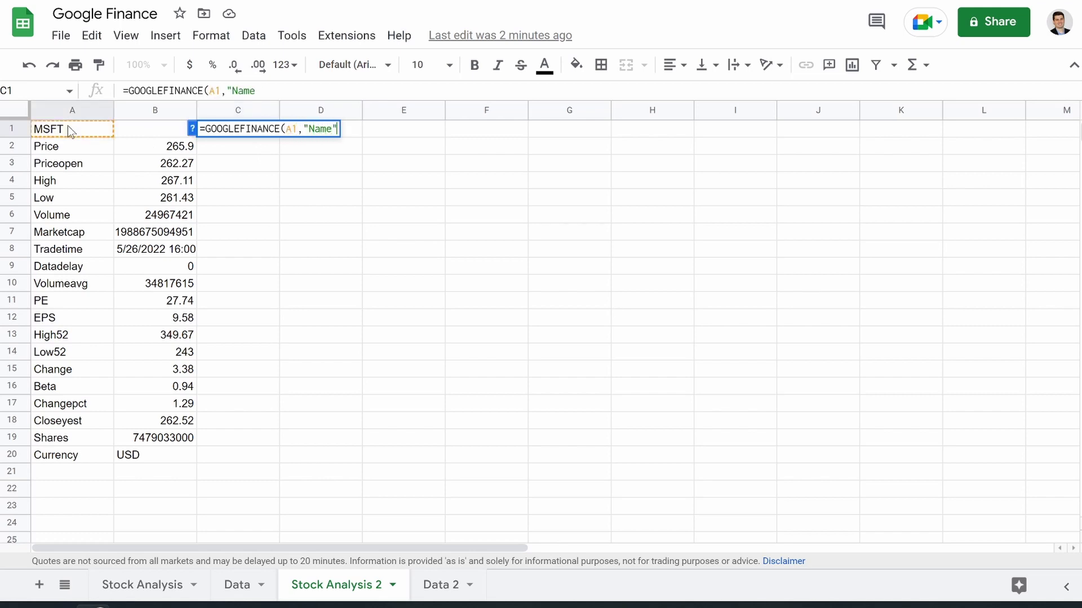
{"action": "type", "text": ")"}
{"action": "key", "text": "Return"}
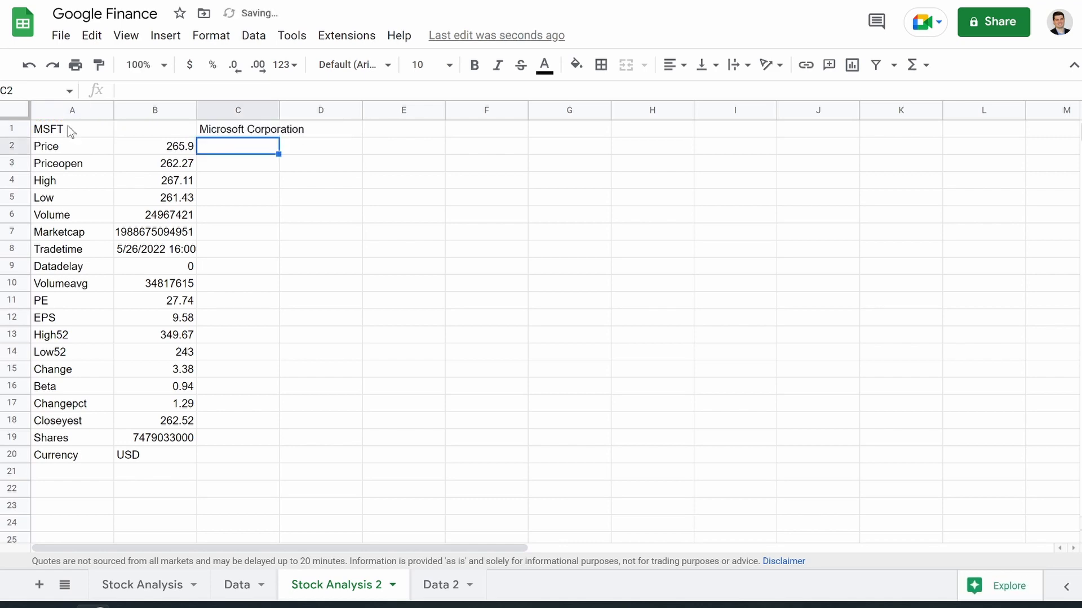
- Change the A1 ticker to AAPL, then to LMT, correcting a mistyped LMK
{"action": "left_click", "coordinate": [244, 134]}
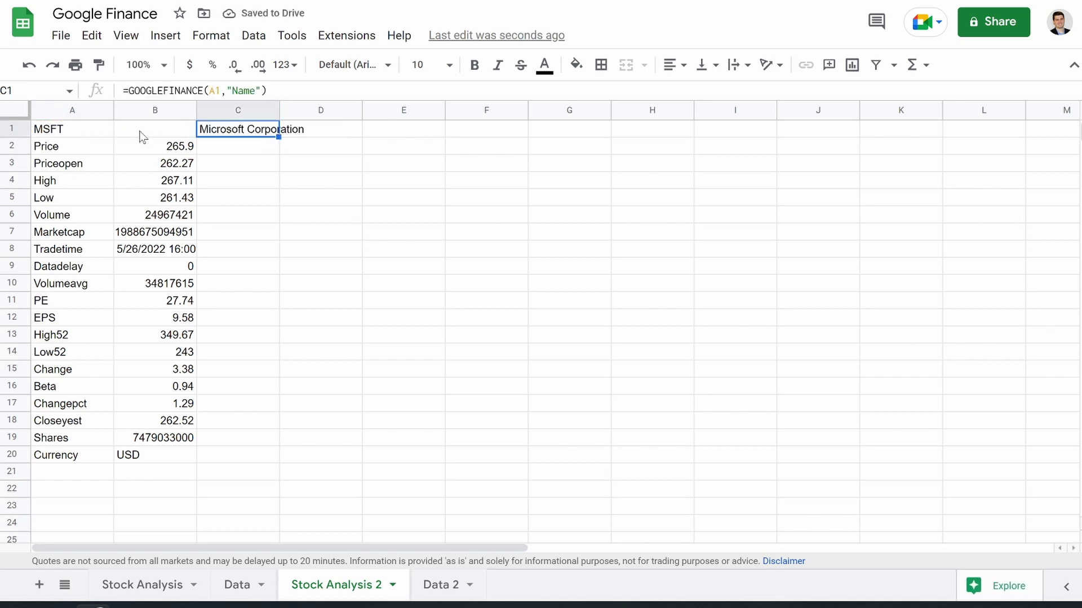
{"action": "left_click", "coordinate": [49, 134]}
{"action": "type", "text": "AAPL"}
{"action": "key", "text": "Return"}
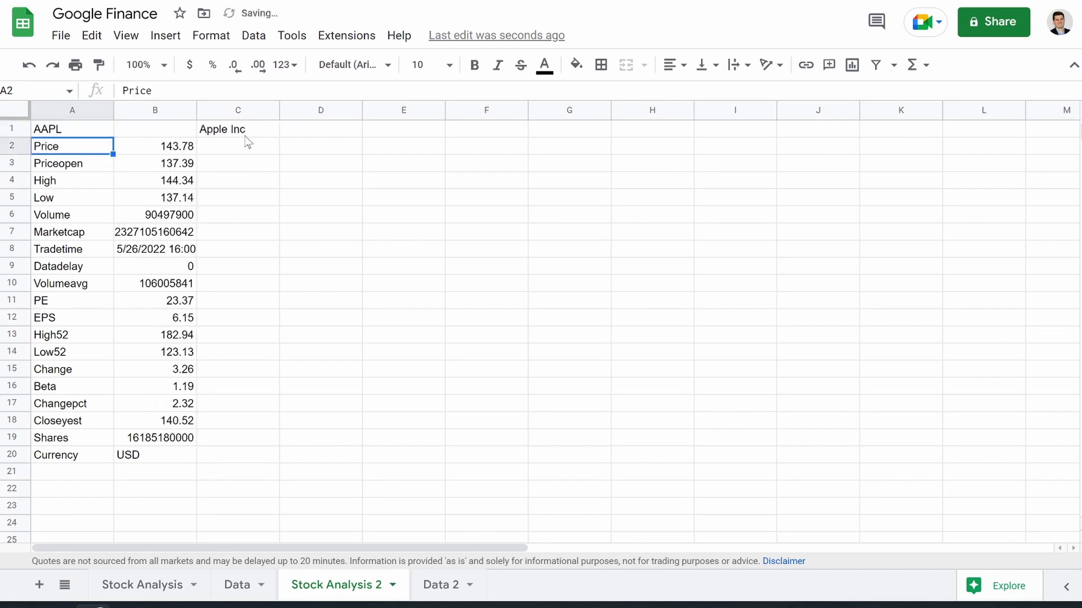
{"action": "left_click", "coordinate": [77, 134]}
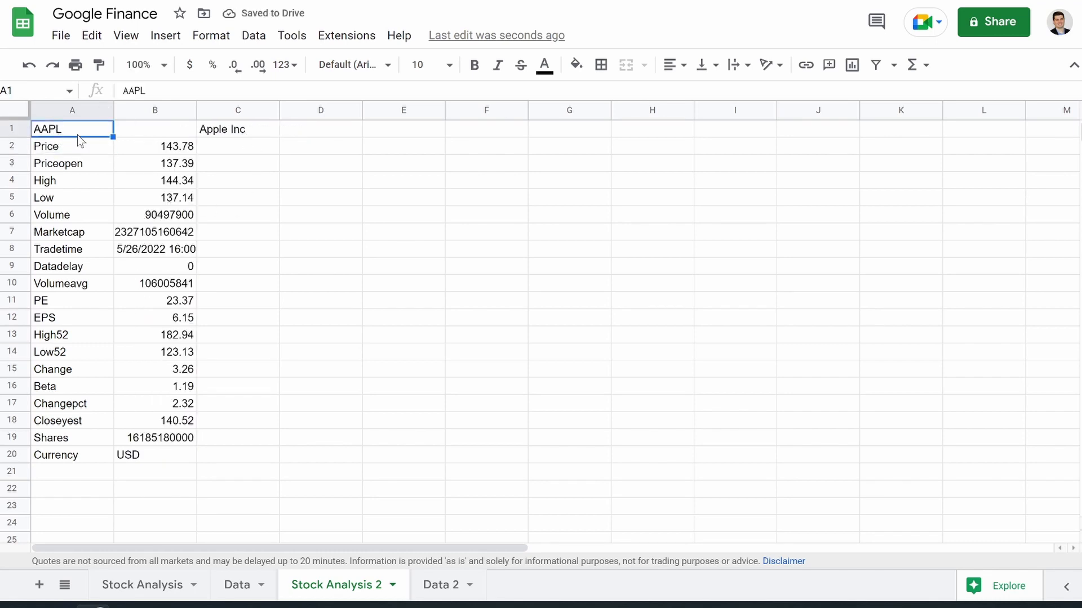
{"action": "type", "text": "LMK"}
{"action": "key", "text": "Return"}
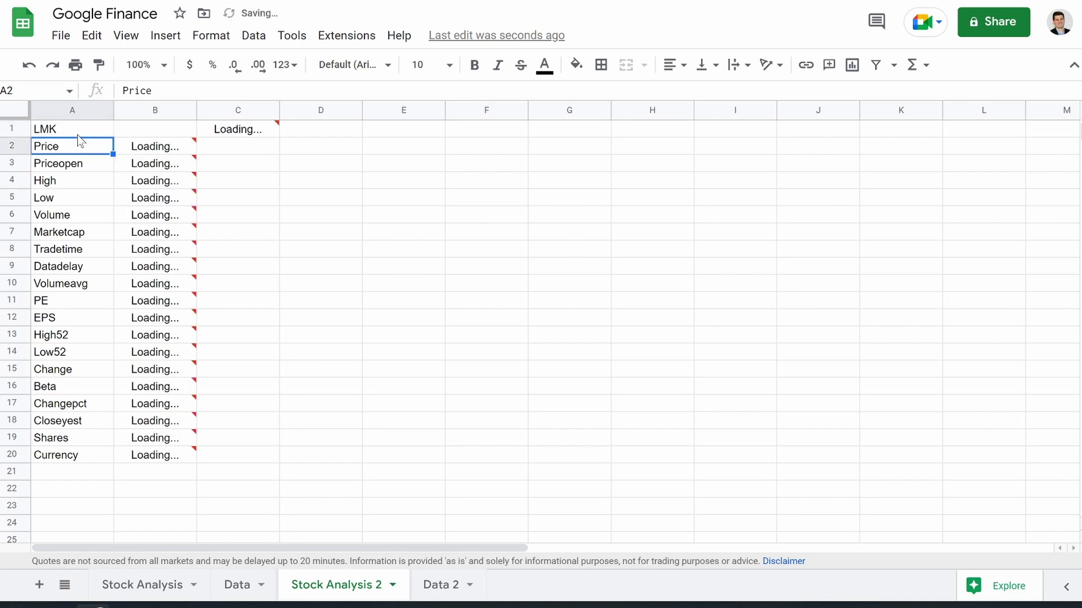
{"action": "left_click", "coordinate": [63, 134]}
{"action": "key", "text": "Return"}
{"action": "key", "text": "BackSpace"}
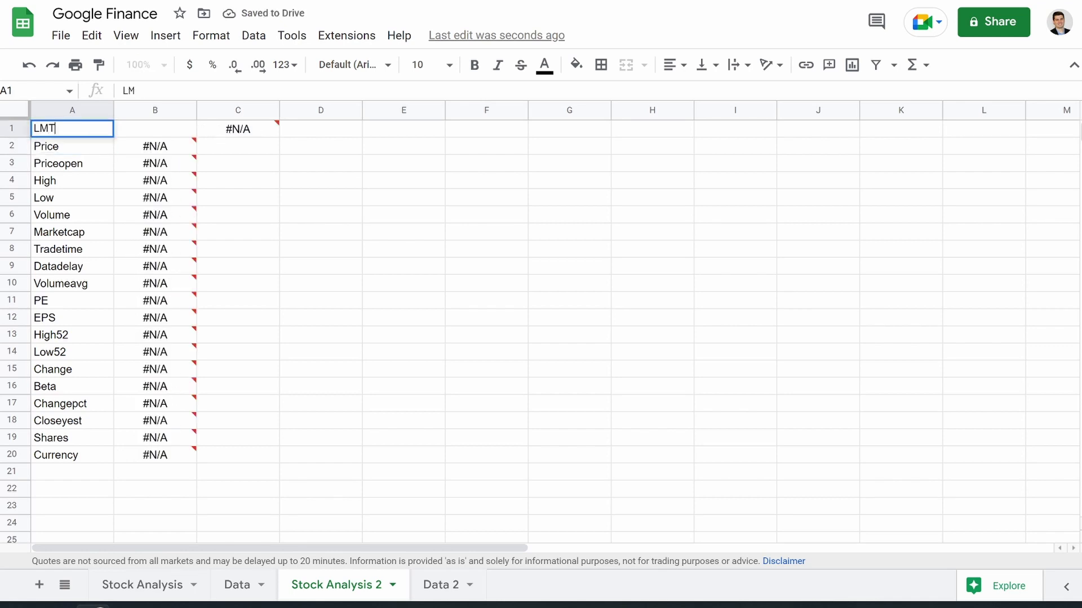
{"action": "type", "text": "T"}
{"action": "key", "text": "Return"}
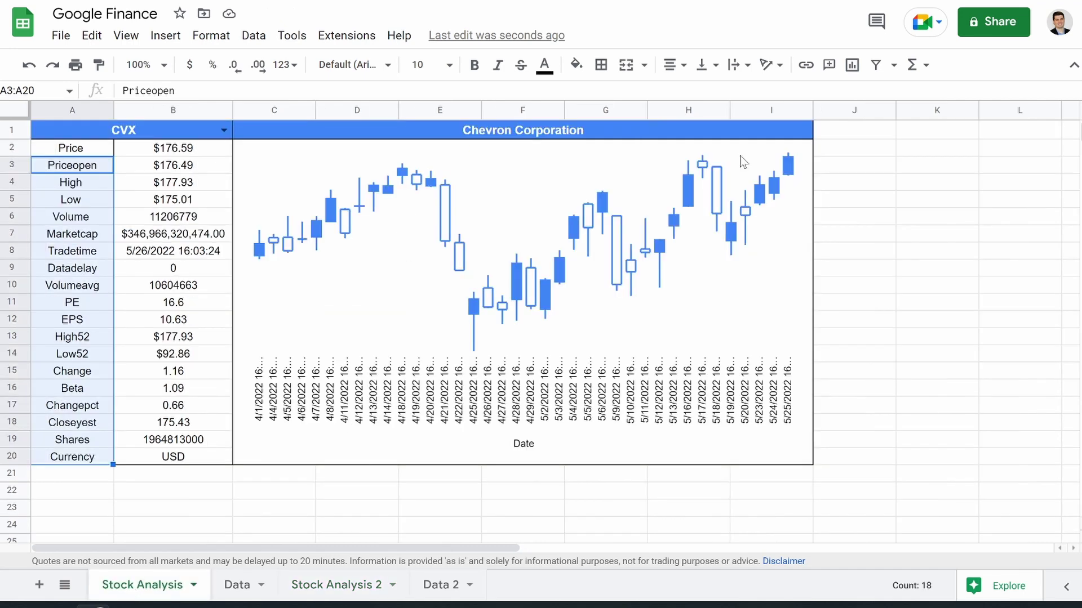
- Merge C1:I1 on Stock Analysis 2 and make the company name bold, size 11, centred, white on blue
{"action": "left_click", "coordinate": [355, 586]}
{"action": "left_click_drag", "start_coordinate": [244, 129], "coordinate": [713, 128]}
{"action": "left_click", "coordinate": [626, 64]}
{"action": "left_click", "coordinate": [474, 65]}
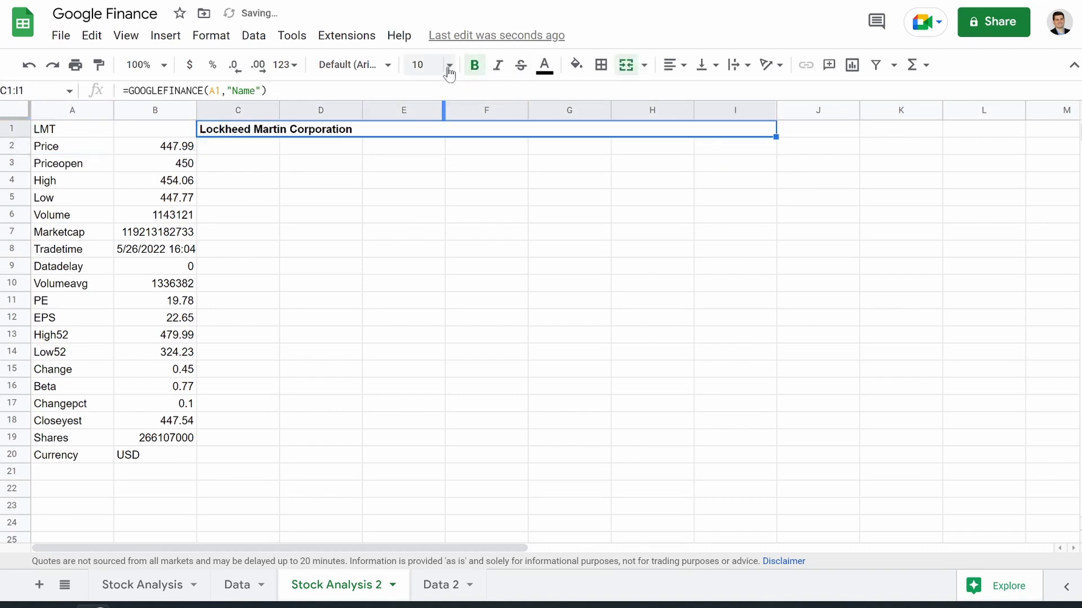
{"action": "left_click", "coordinate": [421, 65]}
{"action": "left_click", "coordinate": [429, 233]}
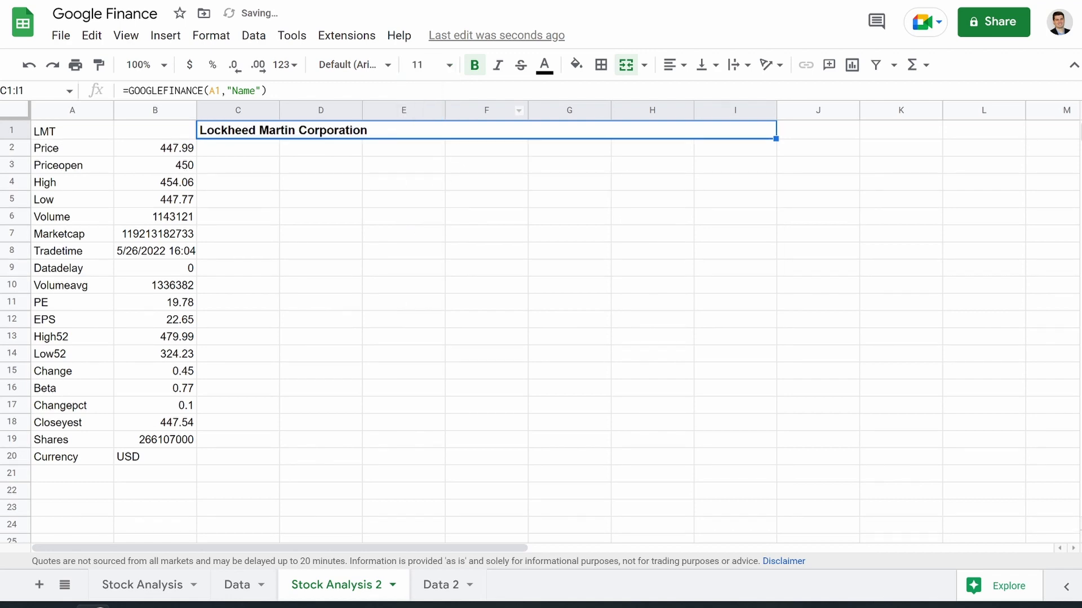
{"action": "left_click", "coordinate": [669, 73]}
{"action": "left_click", "coordinate": [691, 92]}
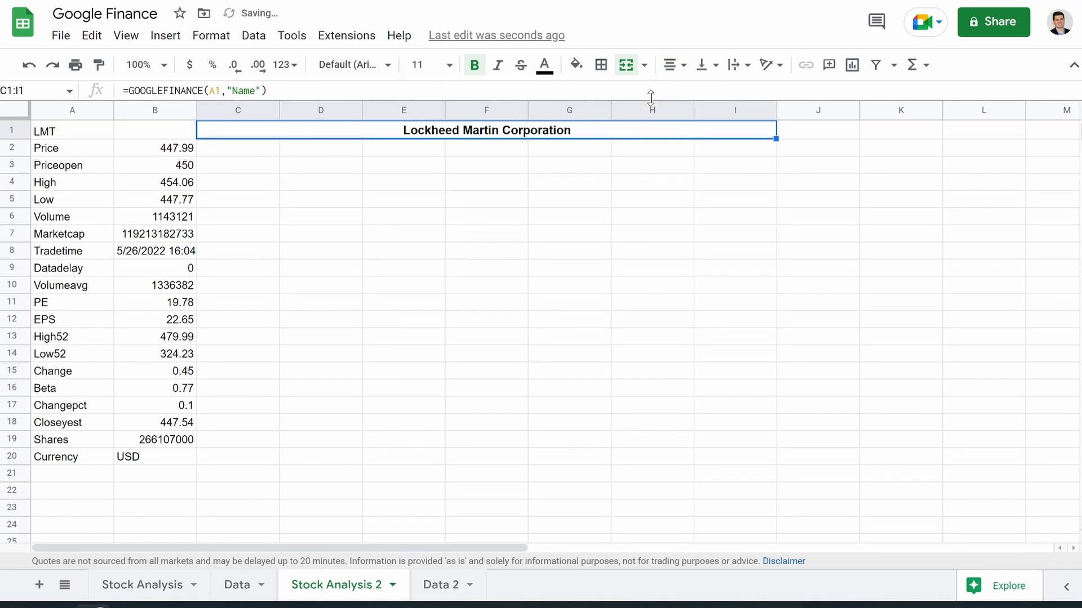
{"action": "left_click", "coordinate": [545, 69]}
{"action": "left_click", "coordinate": [569, 115]}
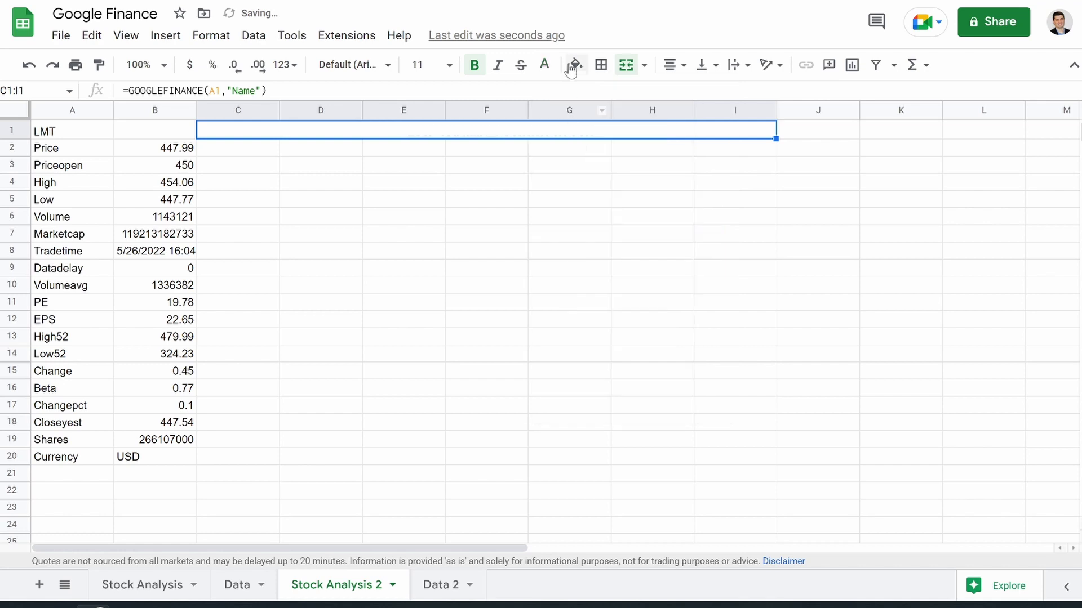
{"action": "left_click", "coordinate": [574, 65]}
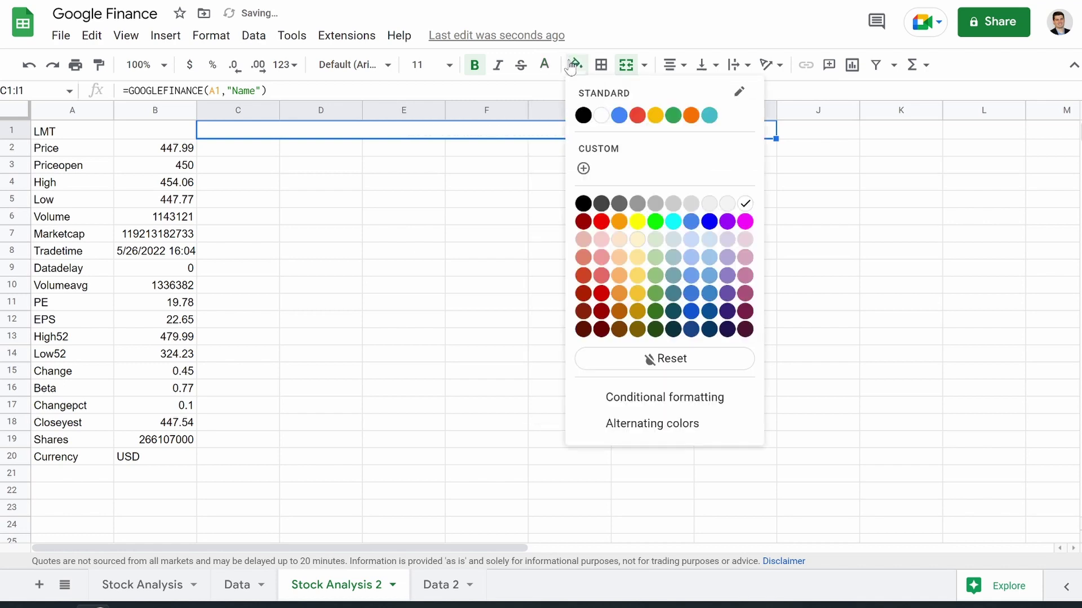
{"action": "left_click", "coordinate": [619, 116]}
- Merge A1:B1 and give the LMT header a blue fill with bold, white, centred text
{"action": "left_click_drag", "start_coordinate": [47, 135], "coordinate": [141, 138]}
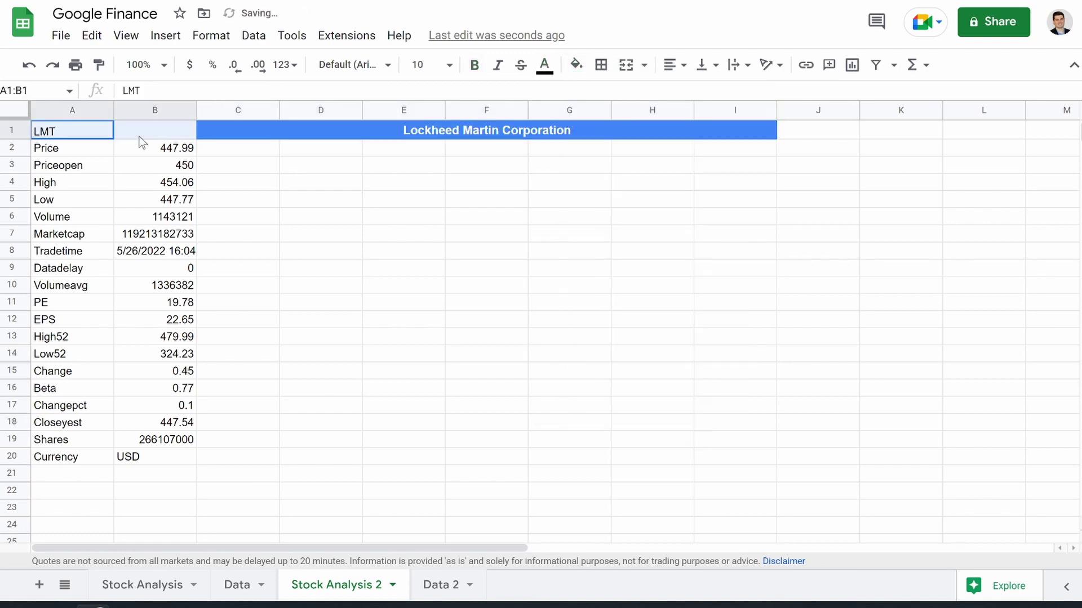
{"action": "left_click", "coordinate": [626, 65]}
{"action": "left_click", "coordinate": [544, 67]}
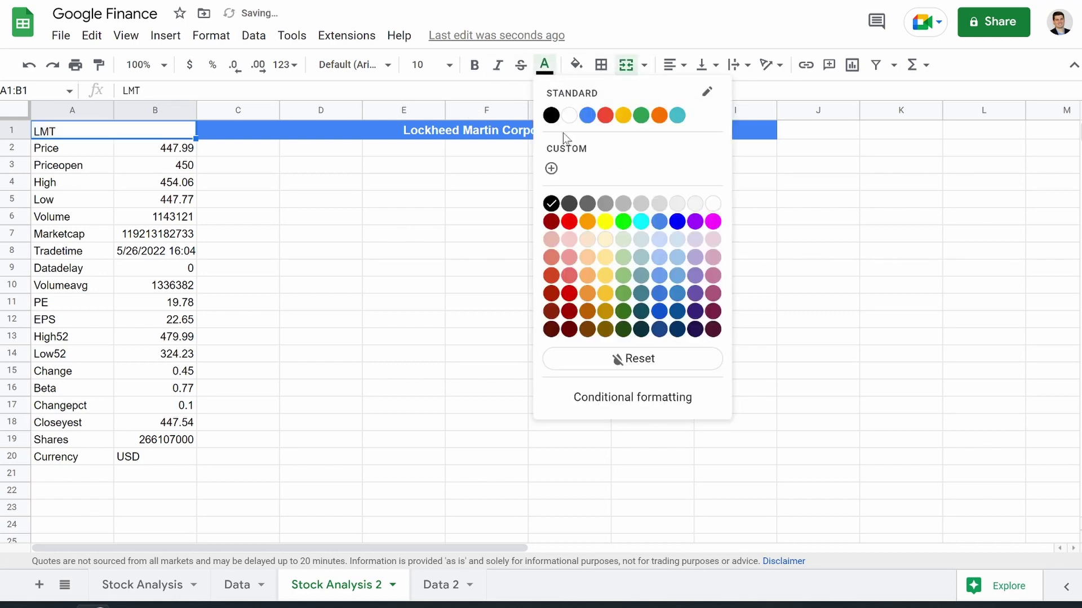
{"action": "left_click", "coordinate": [587, 115]}
{"action": "left_click", "coordinate": [576, 65]}
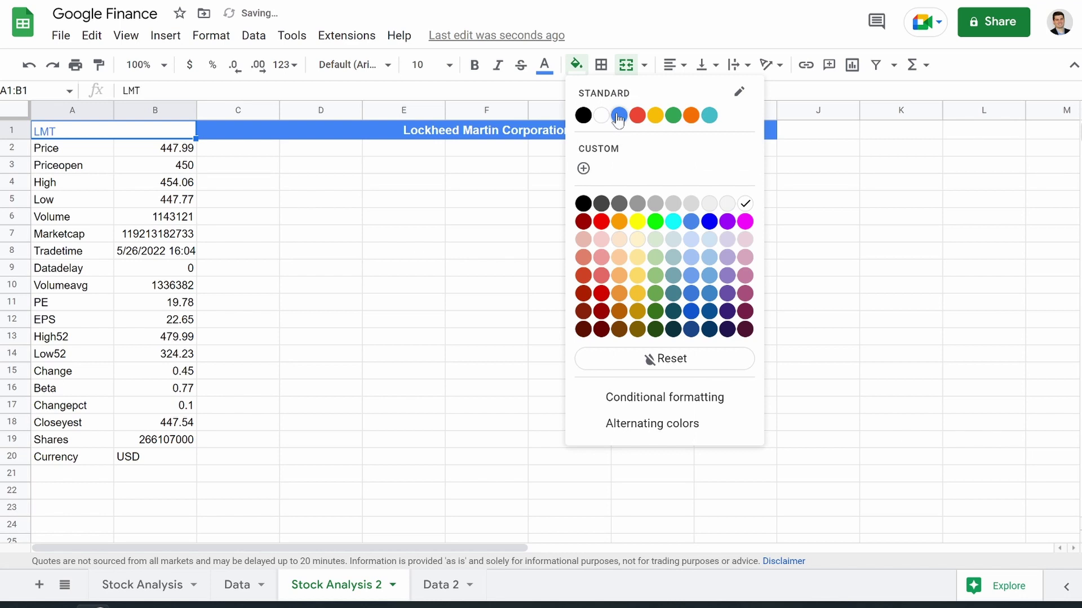
{"action": "left_click", "coordinate": [617, 116]}
{"action": "left_click", "coordinate": [544, 66]}
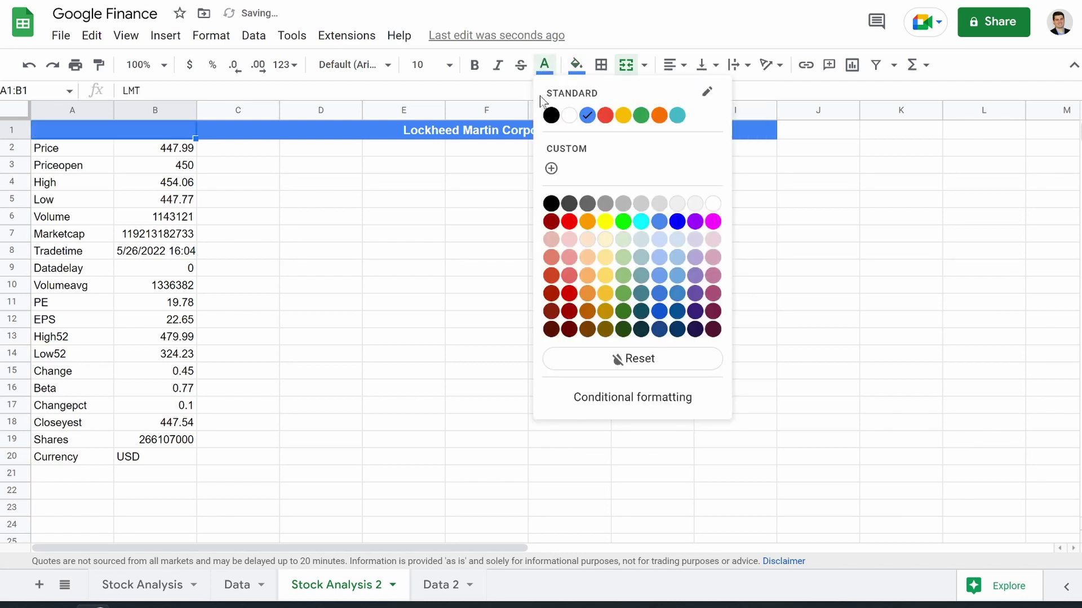
{"action": "left_click", "coordinate": [713, 204]}
{"action": "left_click", "coordinate": [474, 65]}
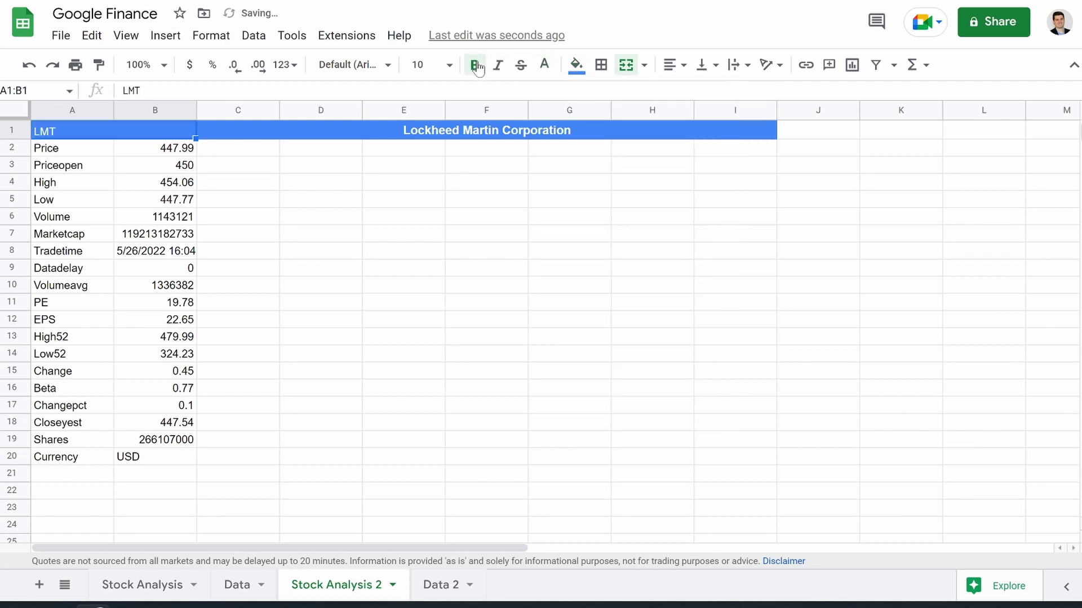
{"action": "left_click", "coordinate": [674, 65]}
{"action": "left_click", "coordinate": [688, 93]}
- Centre the contents of columns A and B
{"action": "left_click_drag", "start_coordinate": [72, 113], "coordinate": [135, 113]}
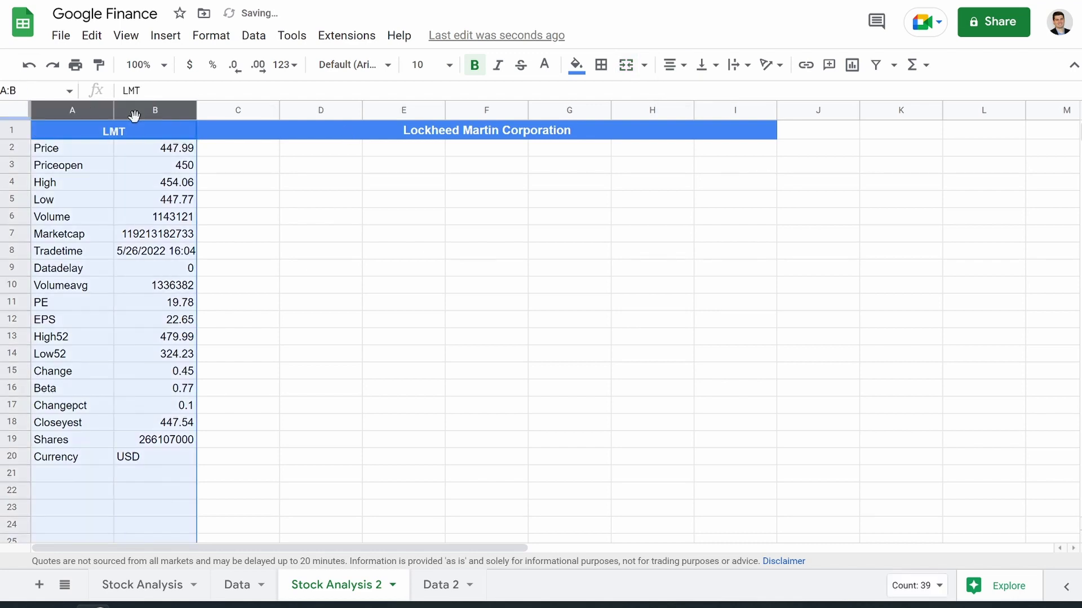
{"action": "left_click", "coordinate": [673, 65]}
{"action": "left_click", "coordinate": [691, 94]}
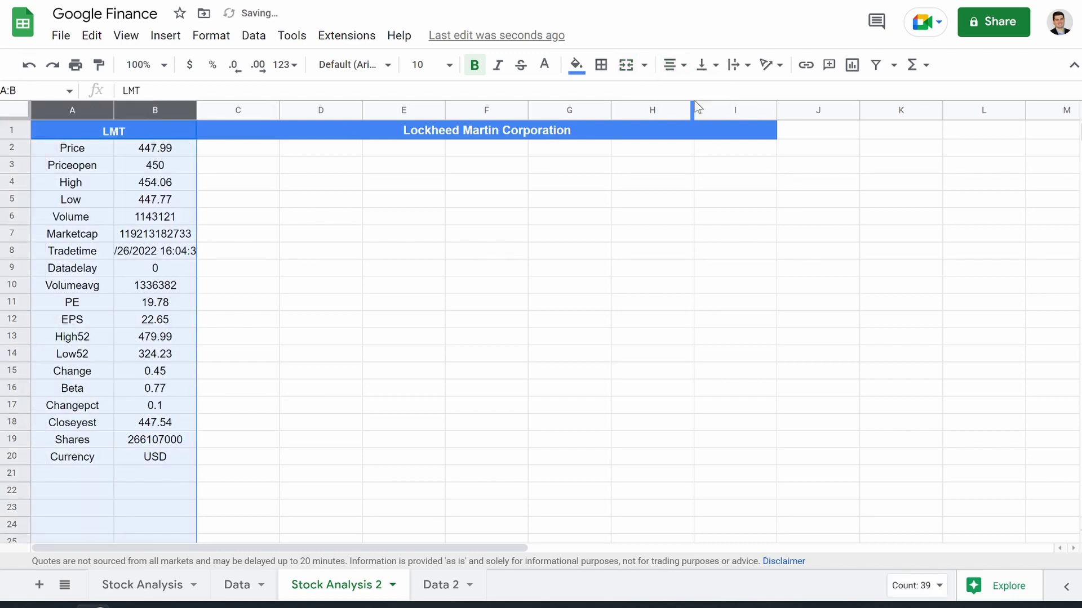
{"action": "left_click", "coordinate": [358, 252]}
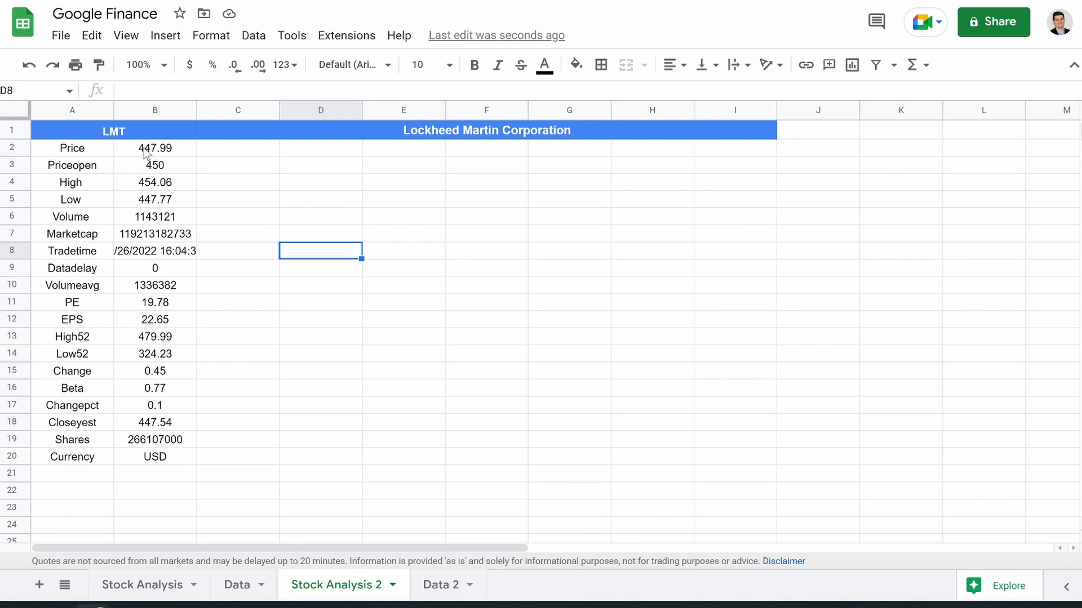
- Format Price–Low, High52, Low52 and Marketcap as dollars and autofit column B's width
{"action": "left_click_drag", "start_coordinate": [146, 151], "coordinate": [149, 200]}
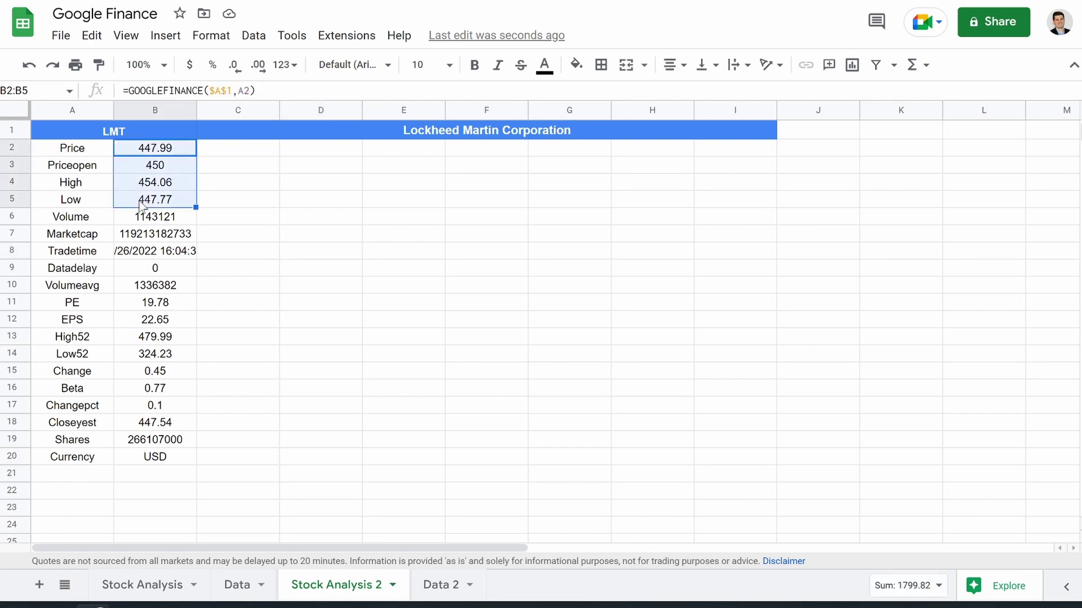
{"action": "left_click", "coordinate": [190, 64]}
{"action": "left_click", "coordinate": [164, 219]}
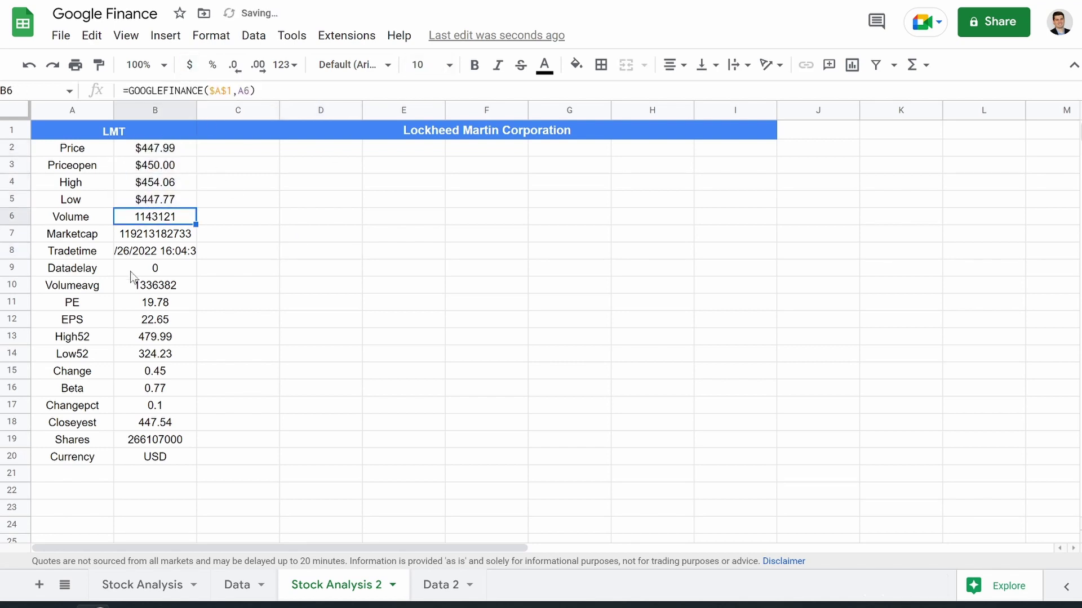
{"action": "left_click_drag", "start_coordinate": [147, 337], "coordinate": [145, 355]}
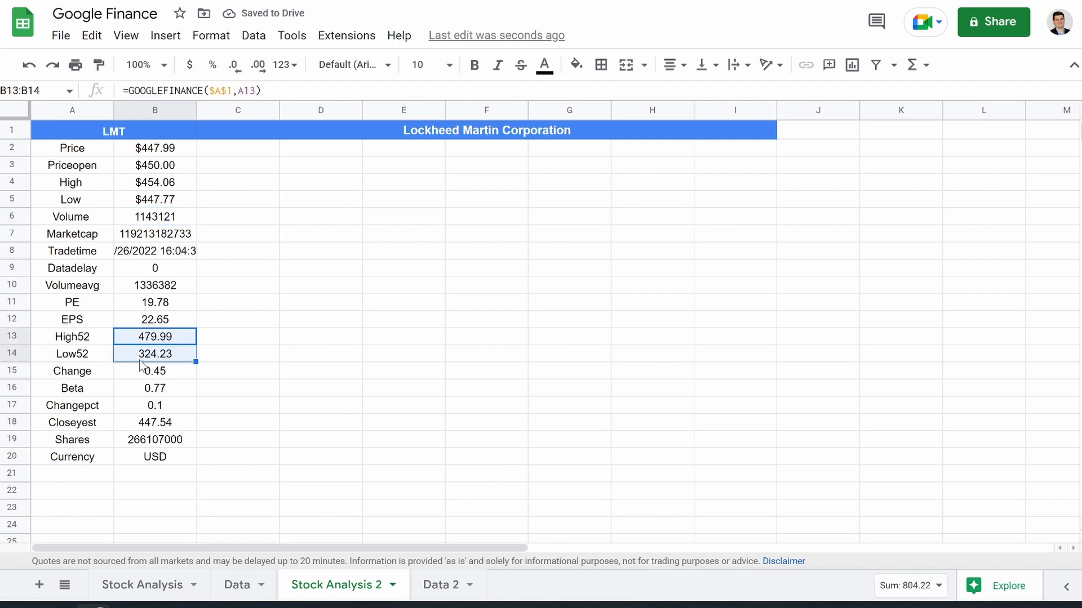
{"action": "left_click", "coordinate": [190, 65]}
{"action": "left_click", "coordinate": [155, 234]}
{"action": "left_click", "coordinate": [190, 65]}
{"action": "double_click", "coordinate": [196, 110]}
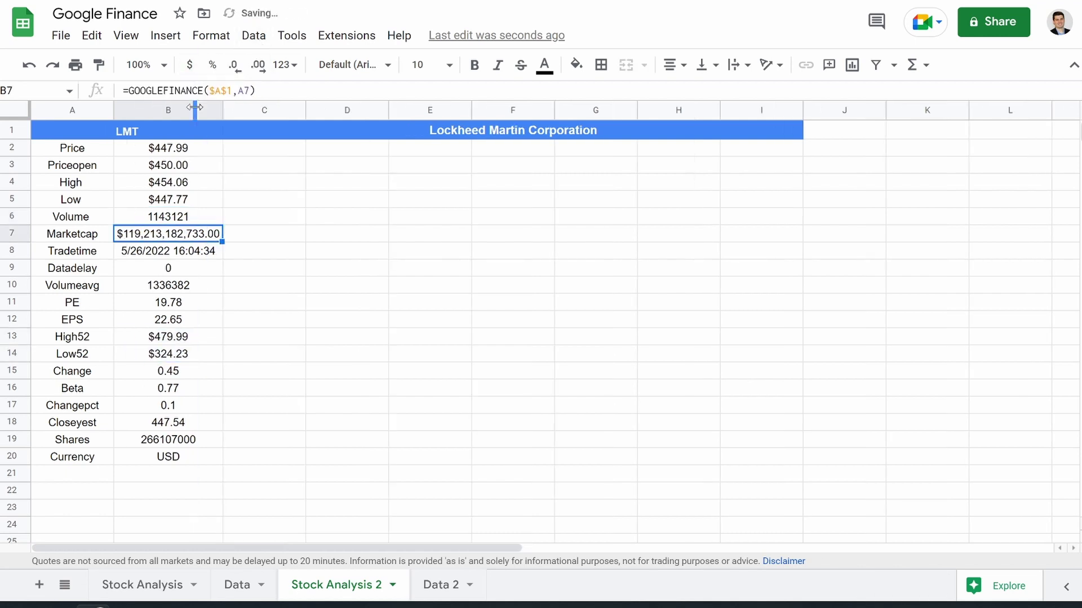
{"action": "left_click", "coordinate": [324, 337]}
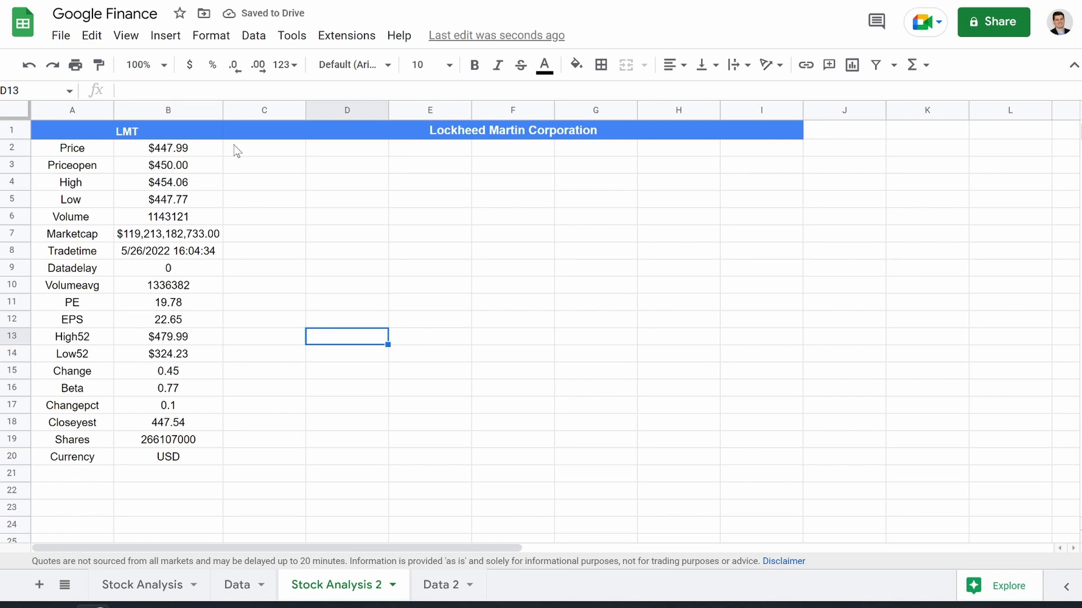
- Merge C2:I20 into one blank block, leaving the Insert menu unused
{"action": "left_click_drag", "start_coordinate": [258, 153], "coordinate": [754, 455]}
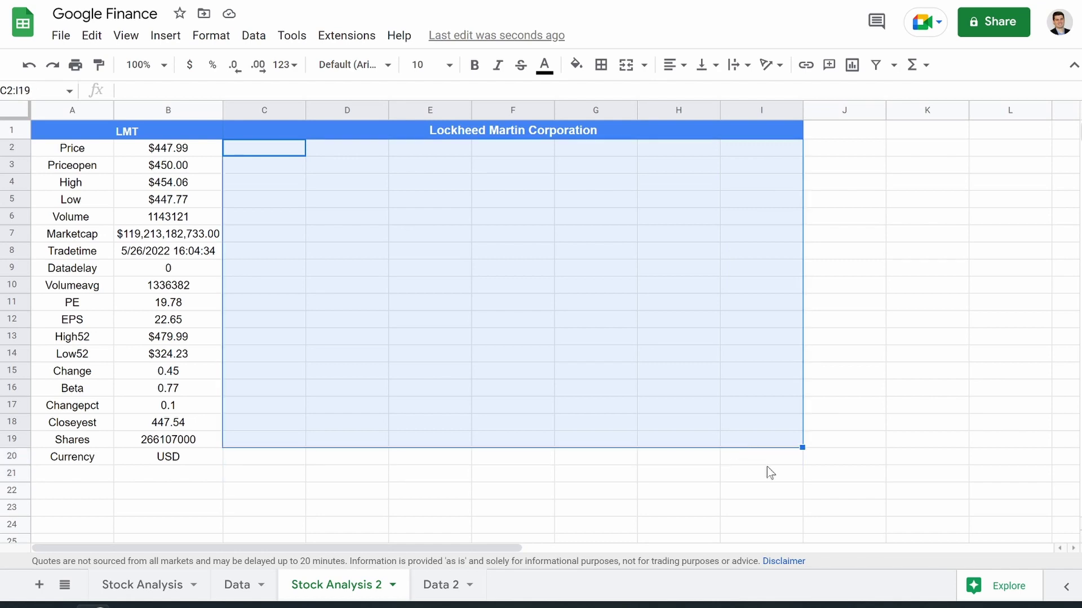
{"action": "left_click", "coordinate": [770, 463], "text": "shift"}
{"action": "left_click", "coordinate": [627, 63]}
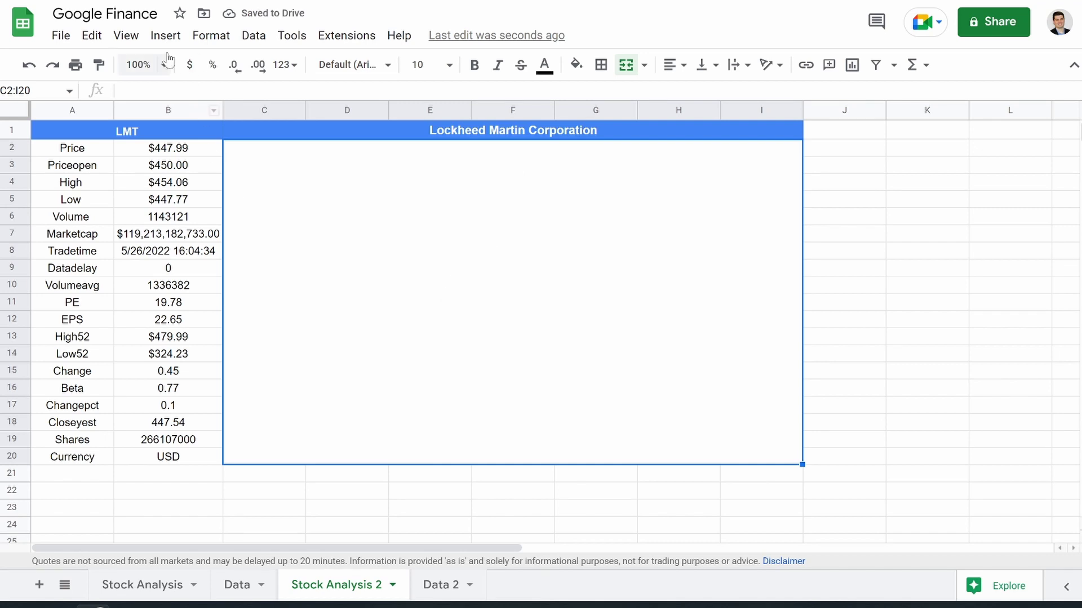
{"action": "left_click", "coordinate": [165, 36]}
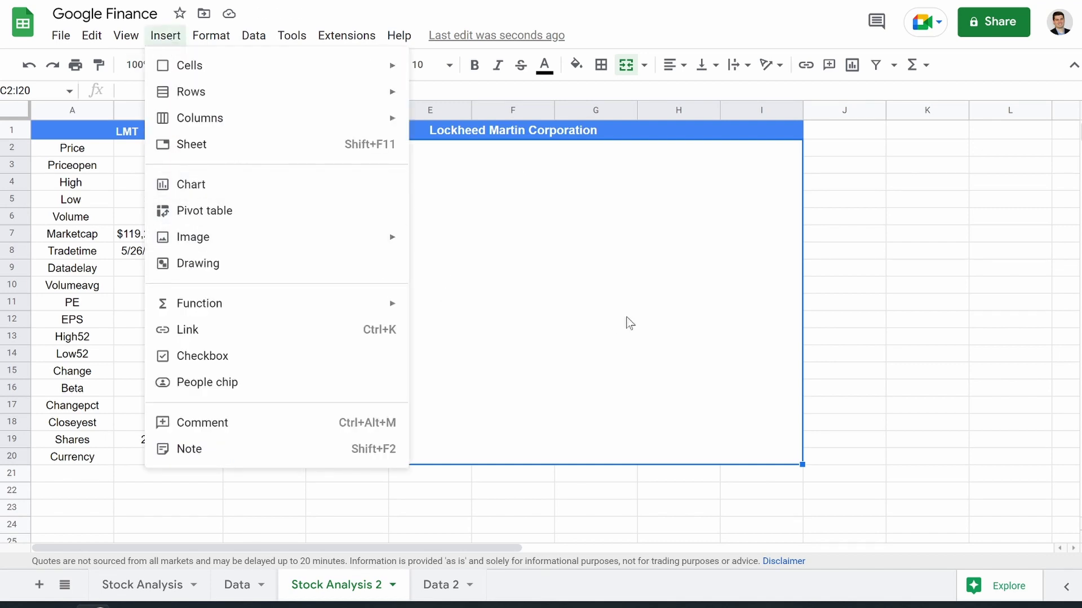
{"action": "left_click", "coordinate": [597, 268]}
{"action": "left_click", "coordinate": [884, 285]}
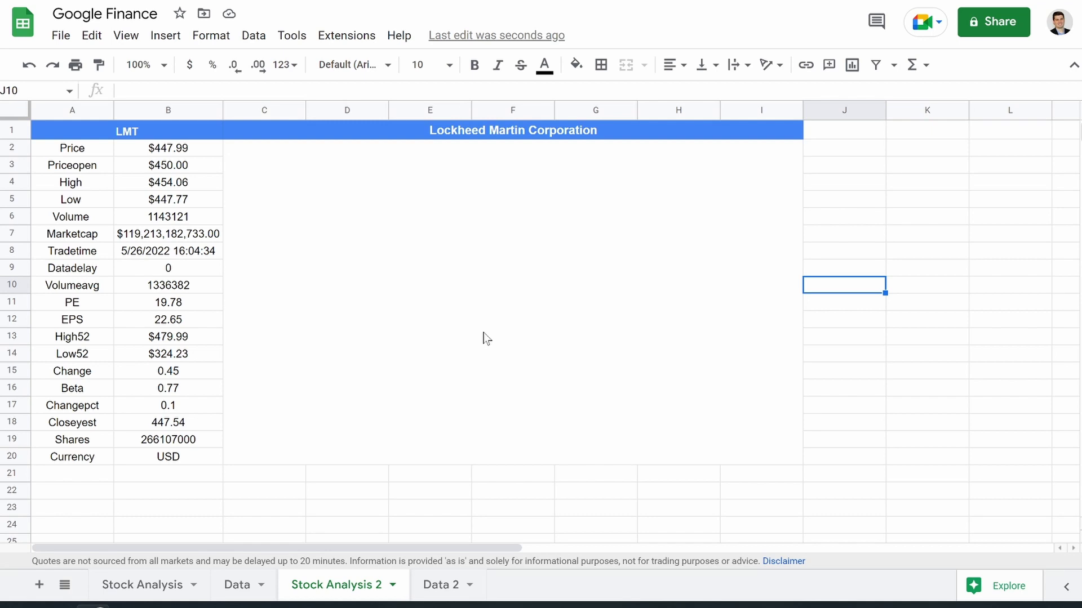
- Nudge the Chevron candlestick chart on Stock Analysis into line, then move to the Data 2 sheet
{"action": "left_click", "coordinate": [134, 588]}
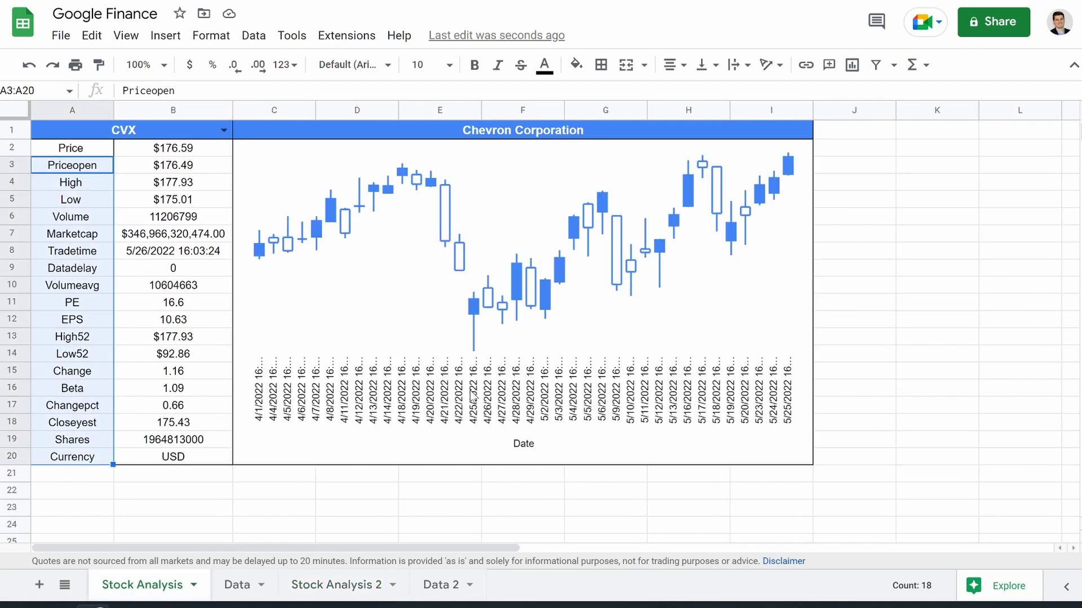
{"action": "left_click", "coordinate": [549, 326]}
{"action": "mouse_move", "coordinate": [599, 326]}
{"action": "left_mouse_down"}
{"action": "mouse_move", "coordinate": [743, 388]}
{"action": "mouse_move", "coordinate": [809, 403]}
{"action": "mouse_move", "coordinate": [829, 371]}
{"action": "mouse_move", "coordinate": [867, 371]}
{"action": "mouse_move", "coordinate": [618, 360]}
{"action": "mouse_move", "coordinate": [601, 330]}
{"action": "left_mouse_up"}
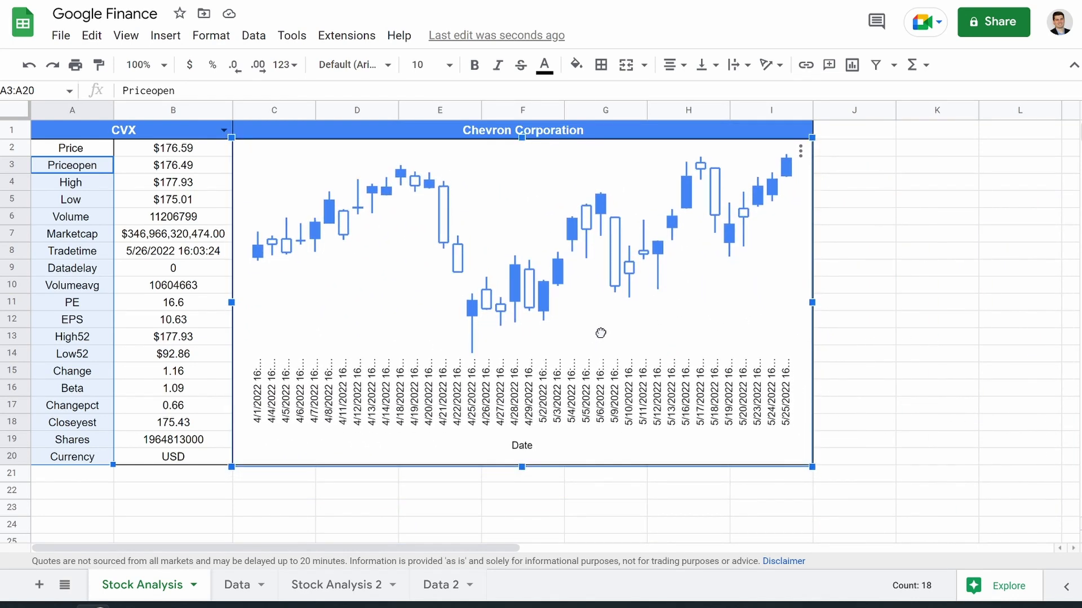
{"action": "left_click", "coordinate": [960, 307]}
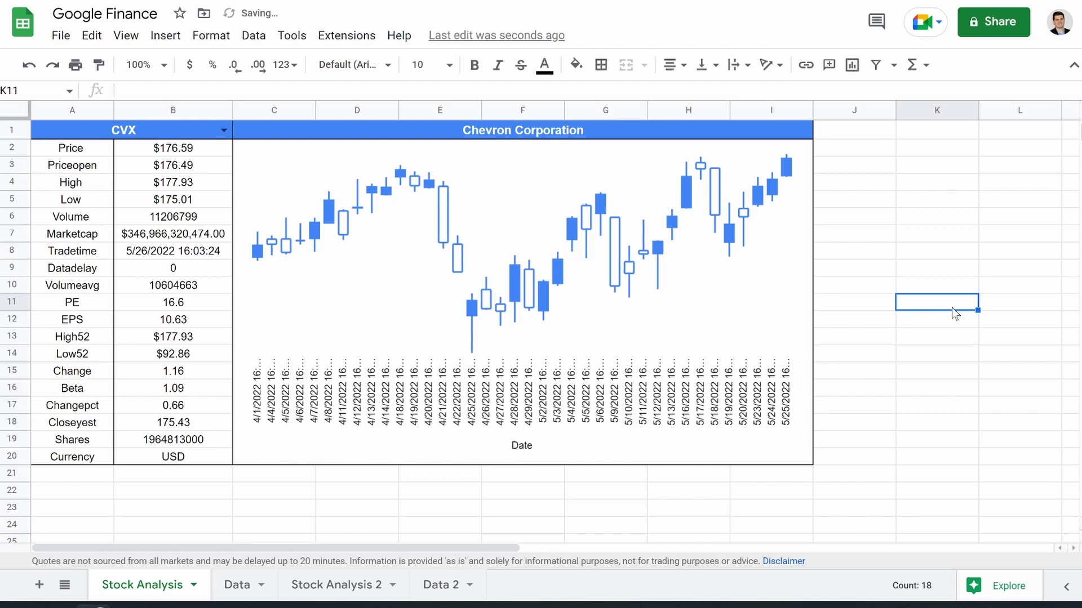
{"action": "left_click", "coordinate": [350, 589]}
{"action": "left_click", "coordinate": [447, 587]}
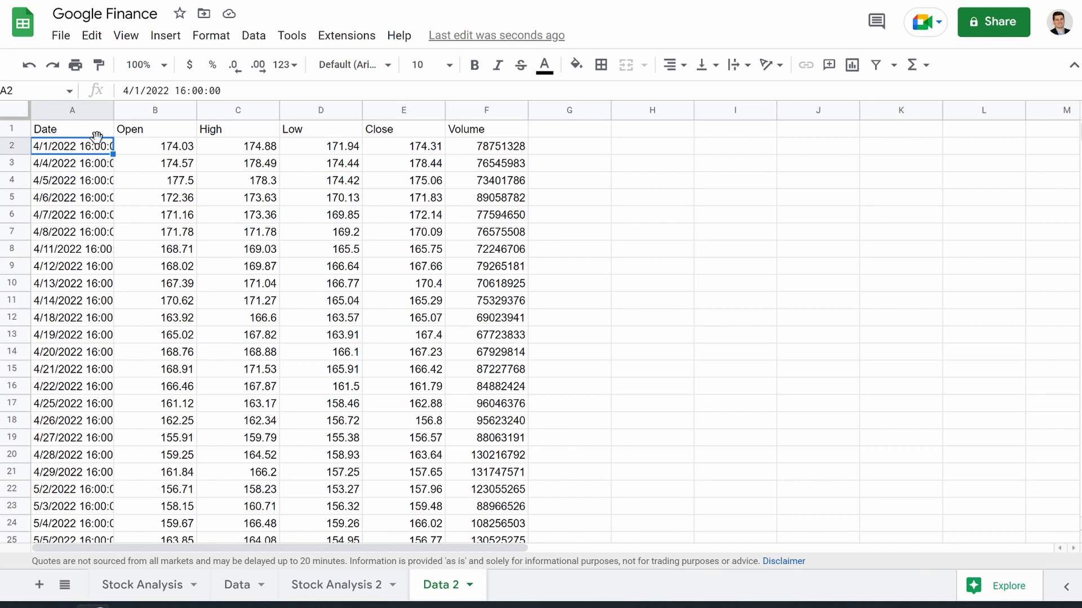
{"action": "left_click_drag", "start_coordinate": [90, 133], "coordinate": [158, 400]}
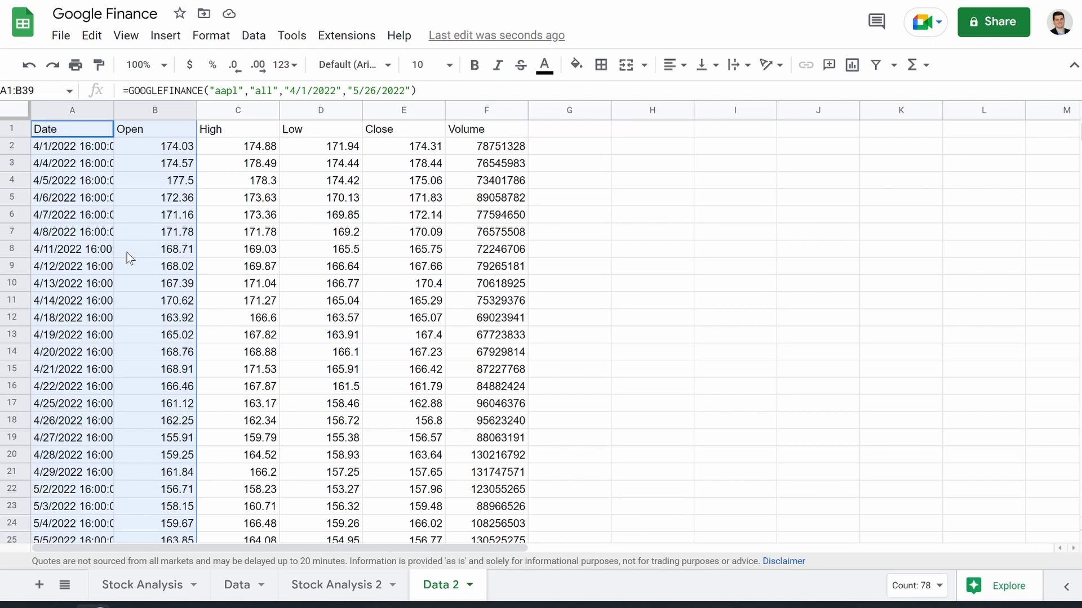
{"action": "scroll", "coordinate": [131, 258], "scroll_direction": "up", "scroll_amount": 8}
{"action": "left_click", "coordinate": [163, 36]}
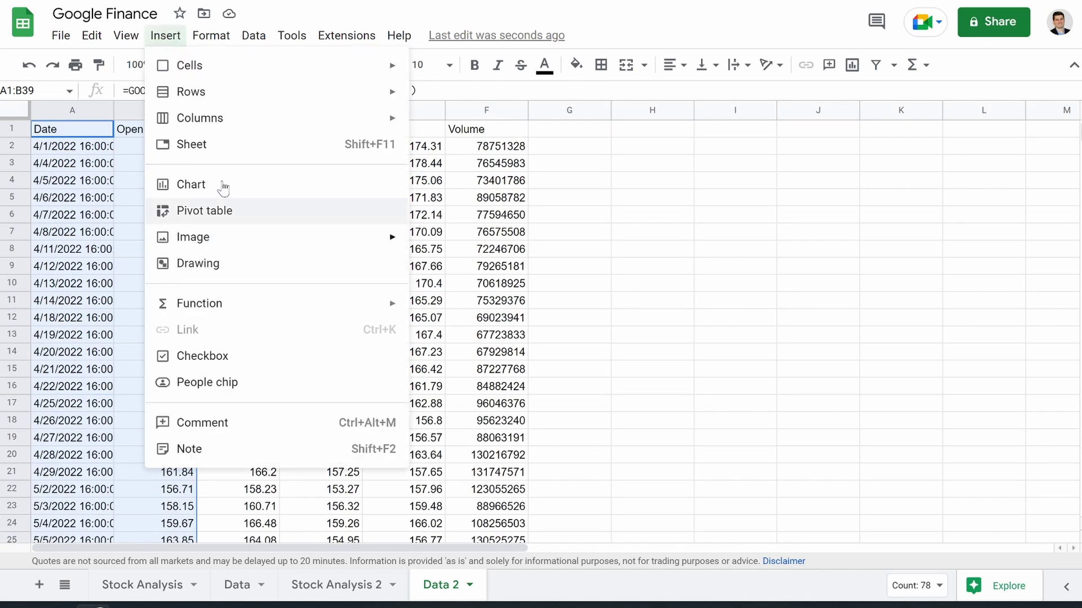
{"action": "left_click", "coordinate": [223, 181]}
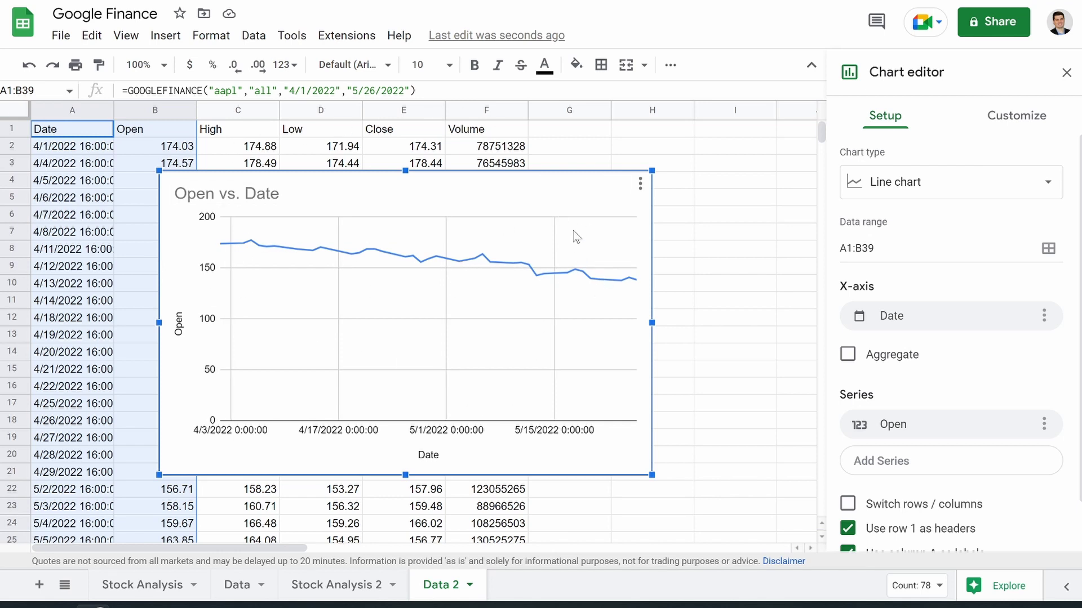
{"action": "key", "text": "Delete"}
- Select the Date through Close data (A1:E208) and insert a chart of it
{"action": "left_click", "coordinate": [690, 336]}
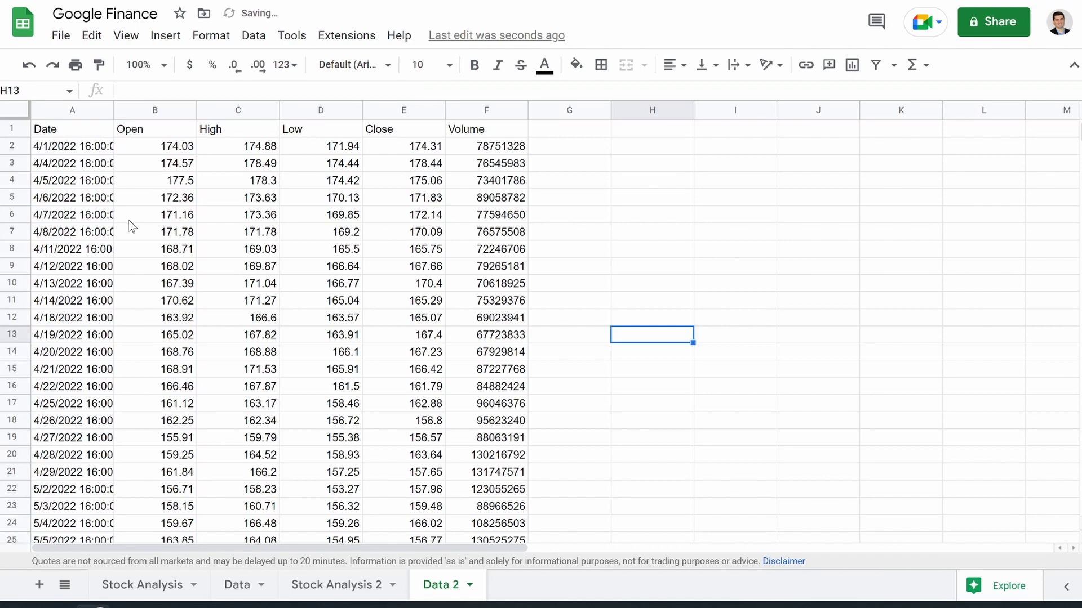
{"action": "left_click_drag", "start_coordinate": [101, 146], "coordinate": [401, 168]}
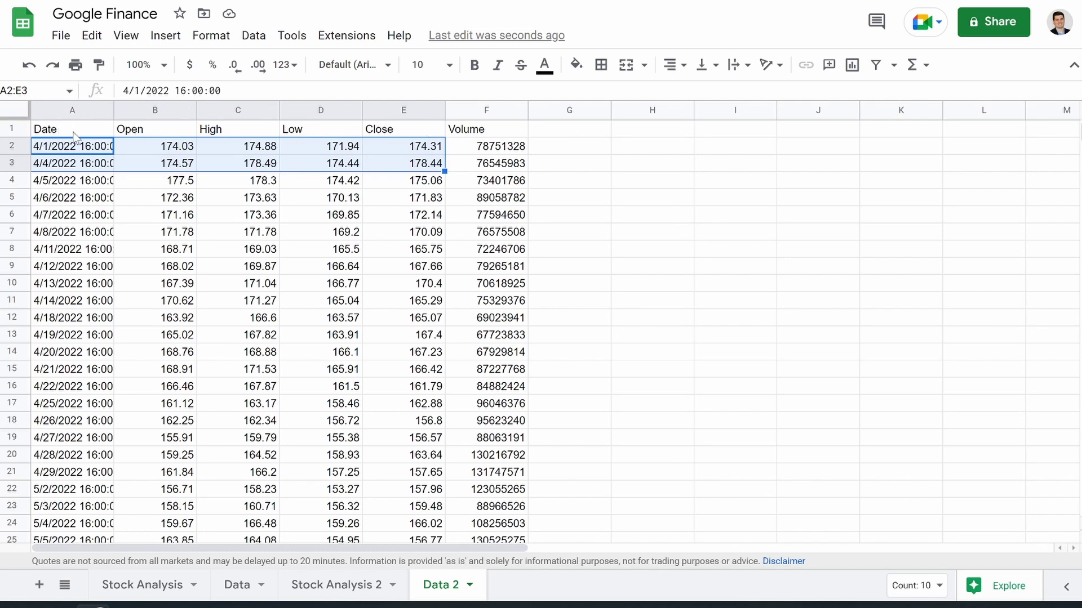
{"action": "left_click_drag", "start_coordinate": [74, 134], "coordinate": [394, 133]}
{"action": "mouse_move", "coordinate": [89, 153]}
{"action": "left_mouse_down"}
{"action": "mouse_move", "coordinate": [321, 163]}
{"action": "mouse_move", "coordinate": [403, 186]}
{"action": "mouse_move", "coordinate": [383, 530]}
{"action": "mouse_move", "coordinate": [343, 298]}
{"action": "mouse_move", "coordinate": [380, 248]}
{"action": "mouse_move", "coordinate": [410, 135]}
{"action": "mouse_move", "coordinate": [423, 541]}
{"action": "mouse_move", "coordinate": [441, 489]}
{"action": "mouse_move", "coordinate": [450, 544]}
{"action": "mouse_move", "coordinate": [431, 539]}
{"action": "left_mouse_up"}
{"action": "scroll", "coordinate": [403, 369], "scroll_direction": "up", "scroll_amount": 20}
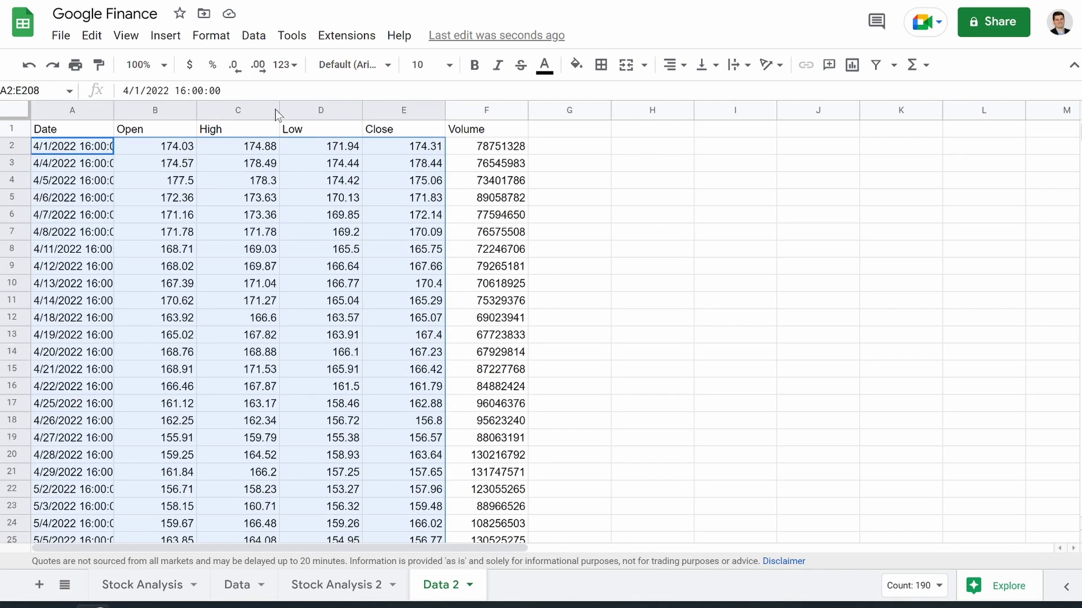
{"action": "left_click", "coordinate": [162, 37]}
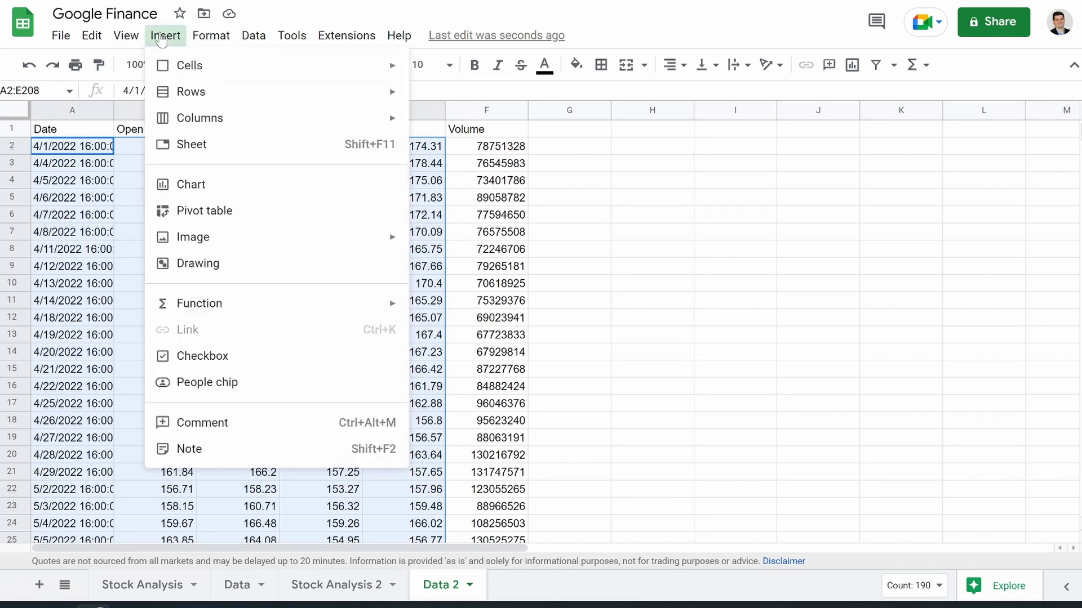
{"action": "left_click", "coordinate": [196, 186]}
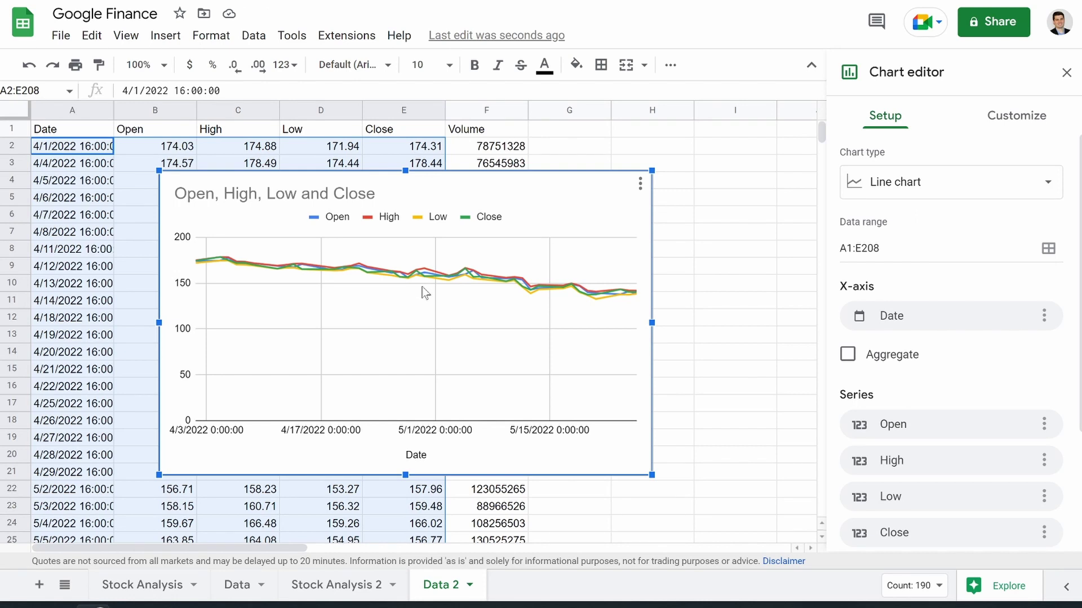
- Change the chart type to Candlestick
{"action": "left_click", "coordinate": [974, 184]}
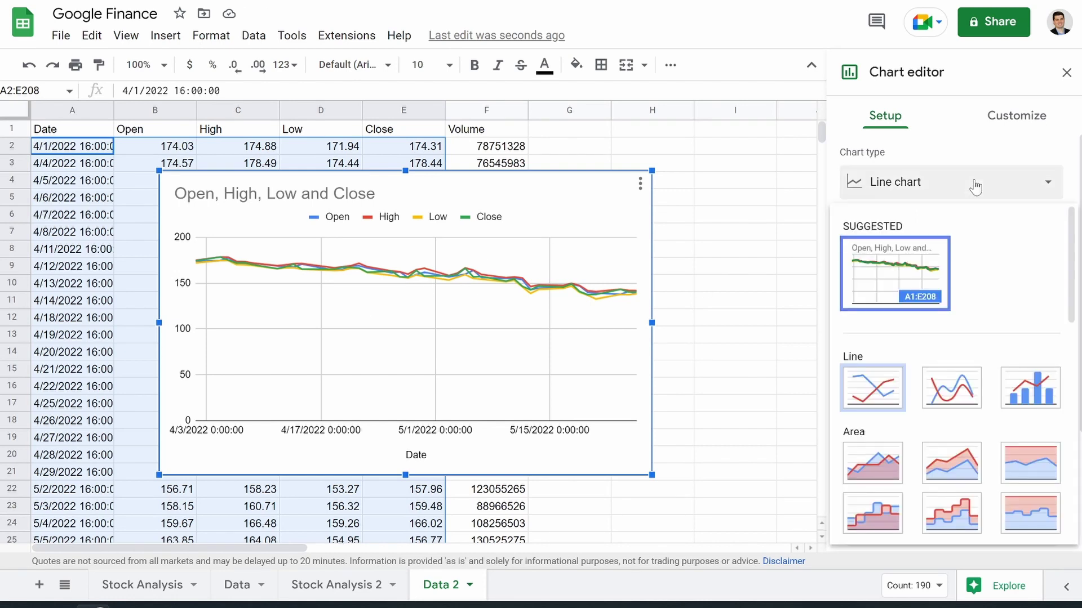
{"action": "scroll", "coordinate": [946, 350], "scroll_direction": "down", "scroll_amount": 12}
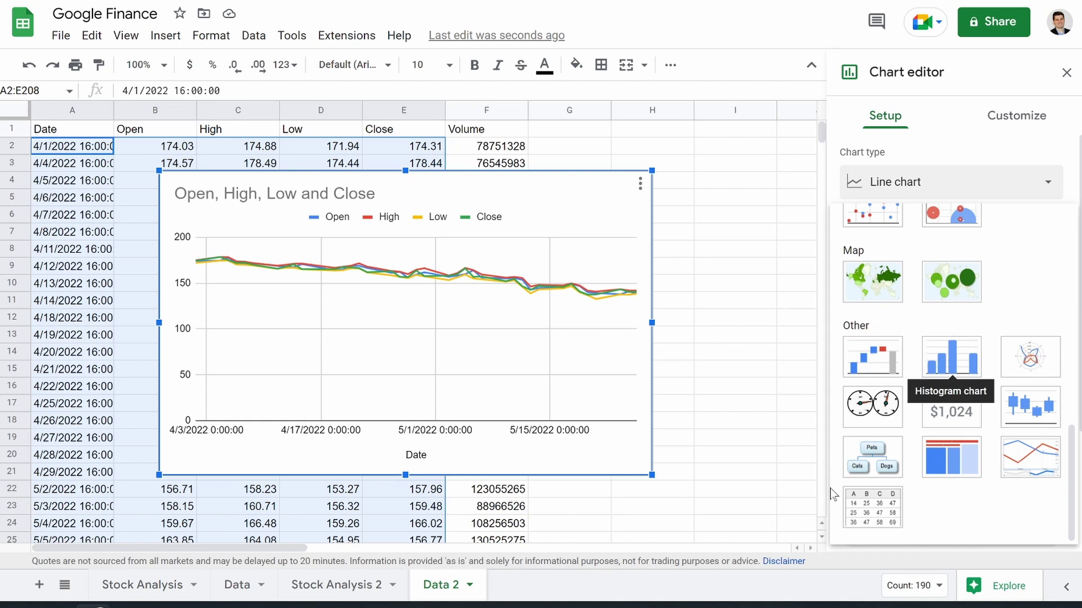
{"action": "left_click", "coordinate": [1033, 411]}
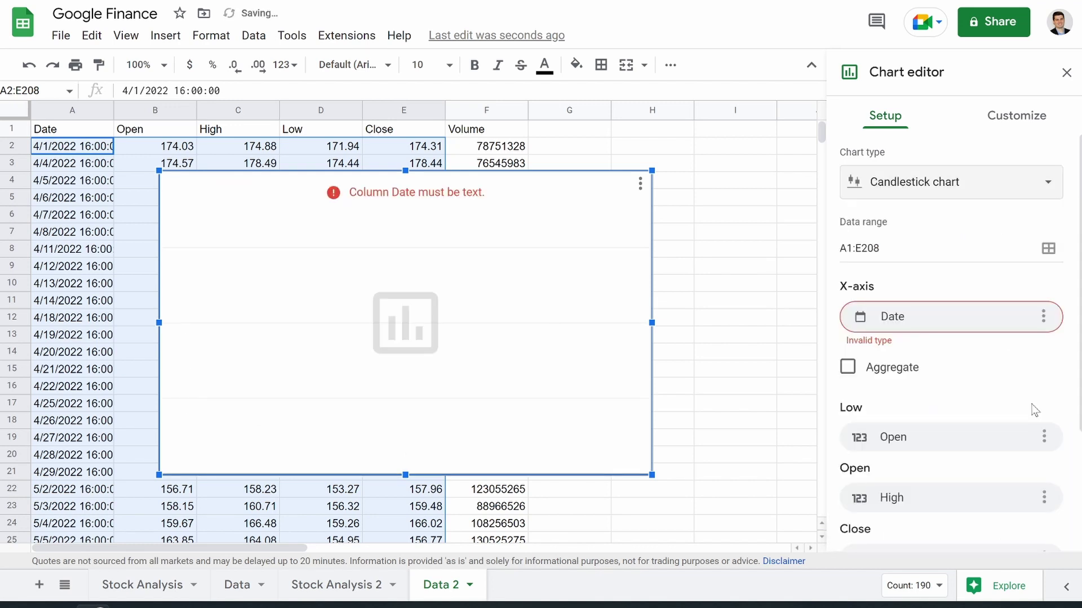
{"action": "scroll", "coordinate": [996, 359], "scroll_direction": "down", "scroll_amount": 2}
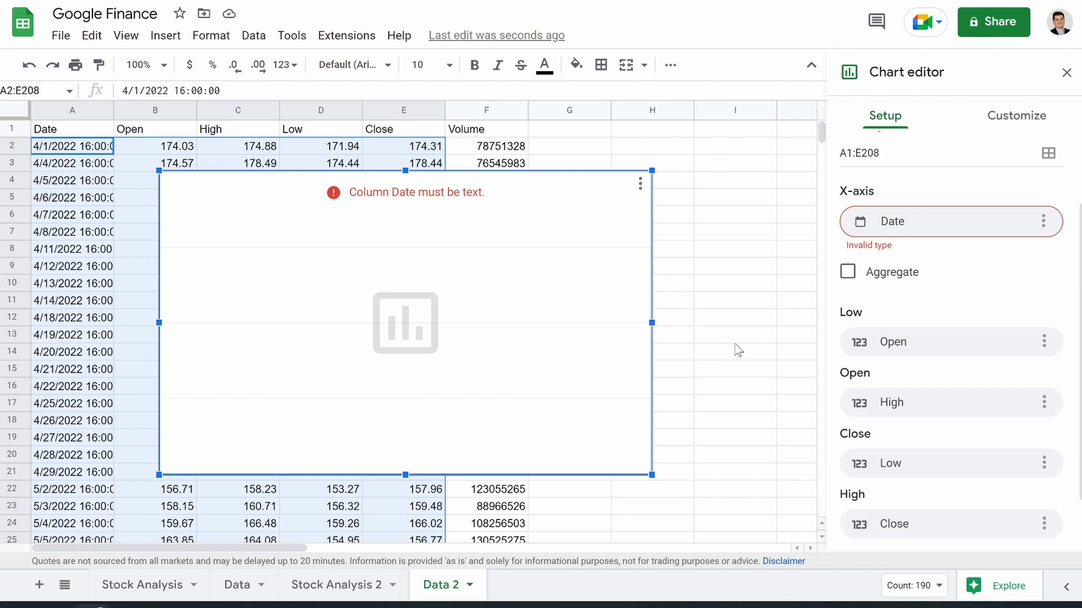
{"action": "scroll", "coordinate": [877, 332], "scroll_direction": "down", "scroll_amount": 1}
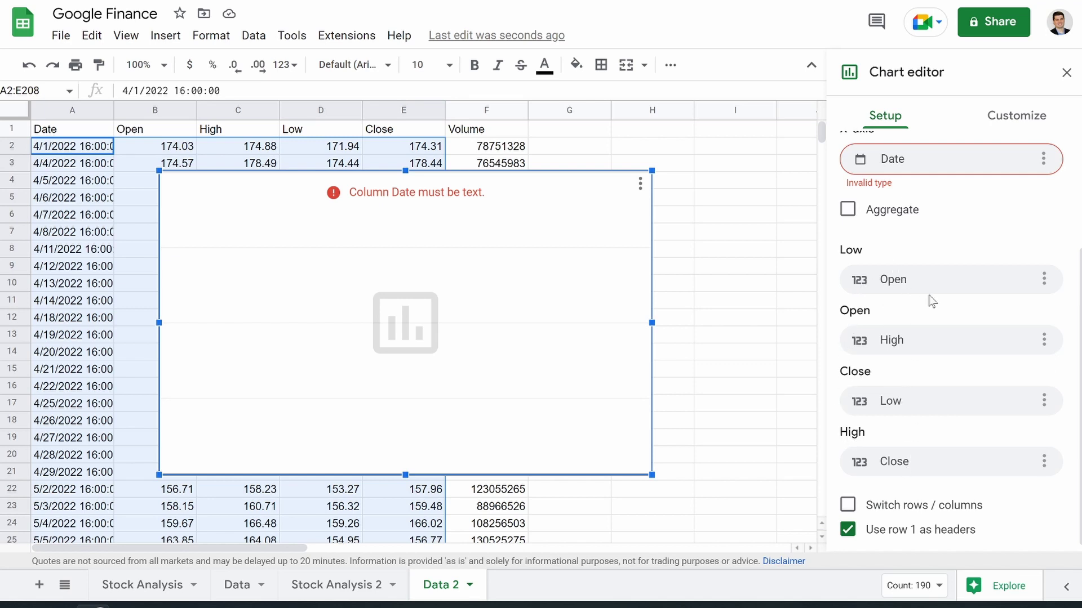
- Map the Low, Open, Close and High series to their matching columns and tick Aggregate
{"action": "left_click", "coordinate": [1043, 279]}
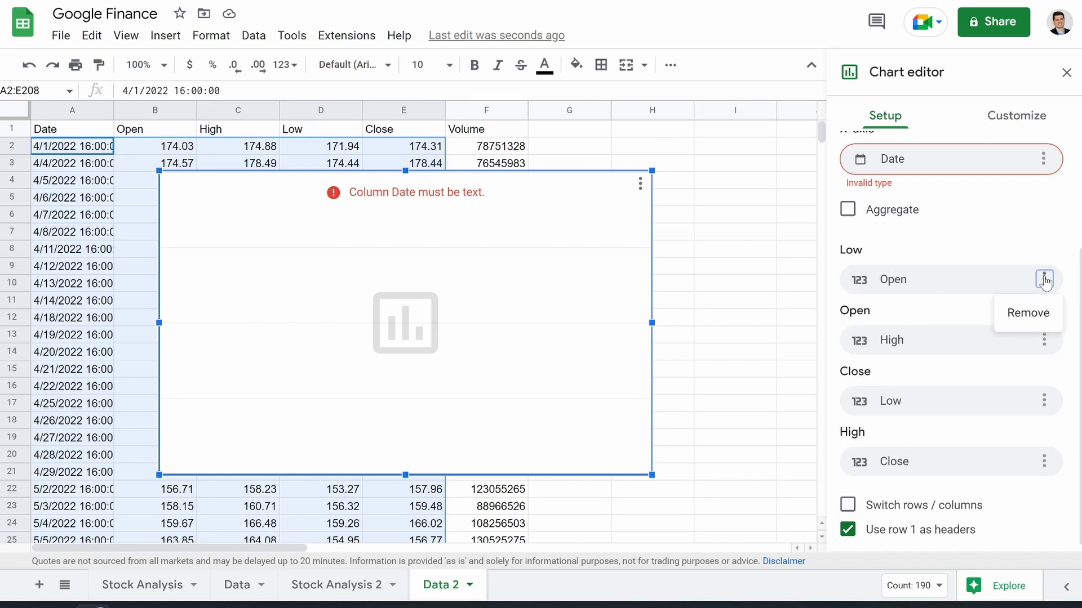
{"action": "left_click", "coordinate": [942, 279]}
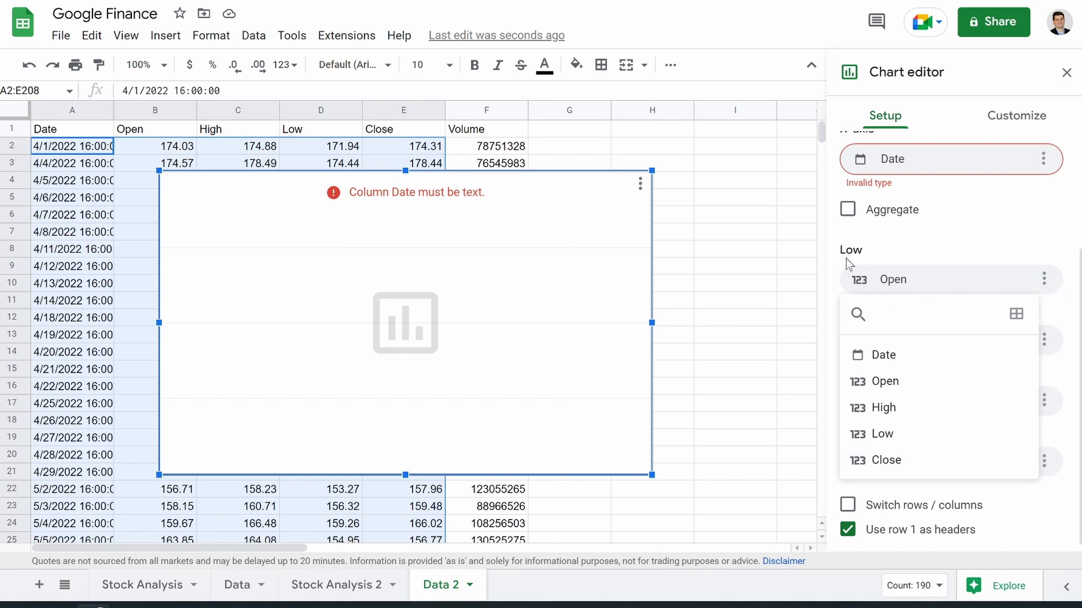
{"action": "left_click", "coordinate": [882, 433]}
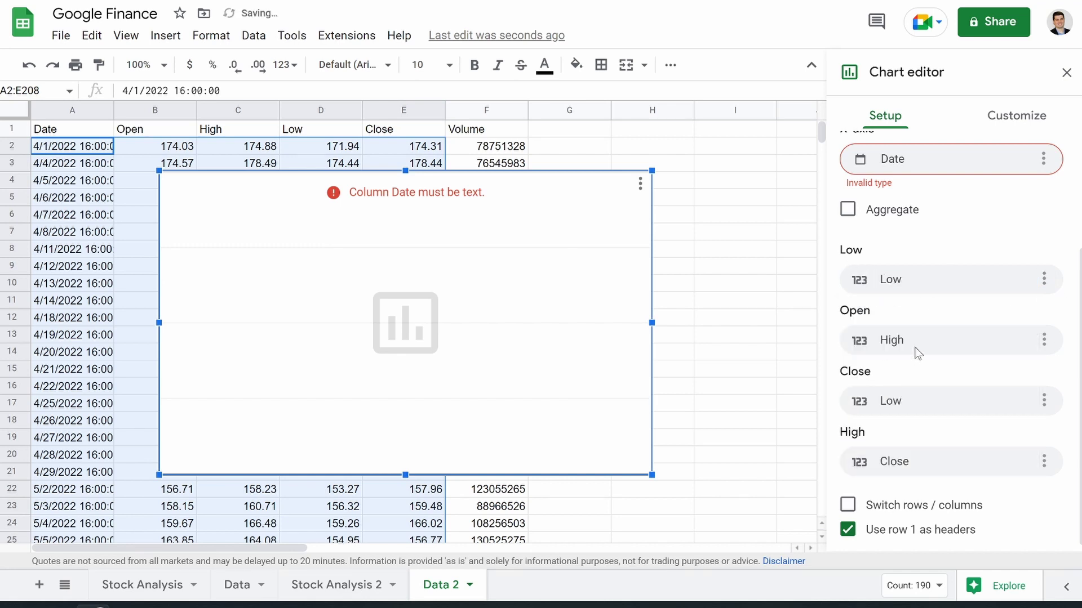
{"action": "left_click", "coordinate": [913, 345]}
{"action": "left_click", "coordinate": [908, 445]}
{"action": "left_click", "coordinate": [917, 414]}
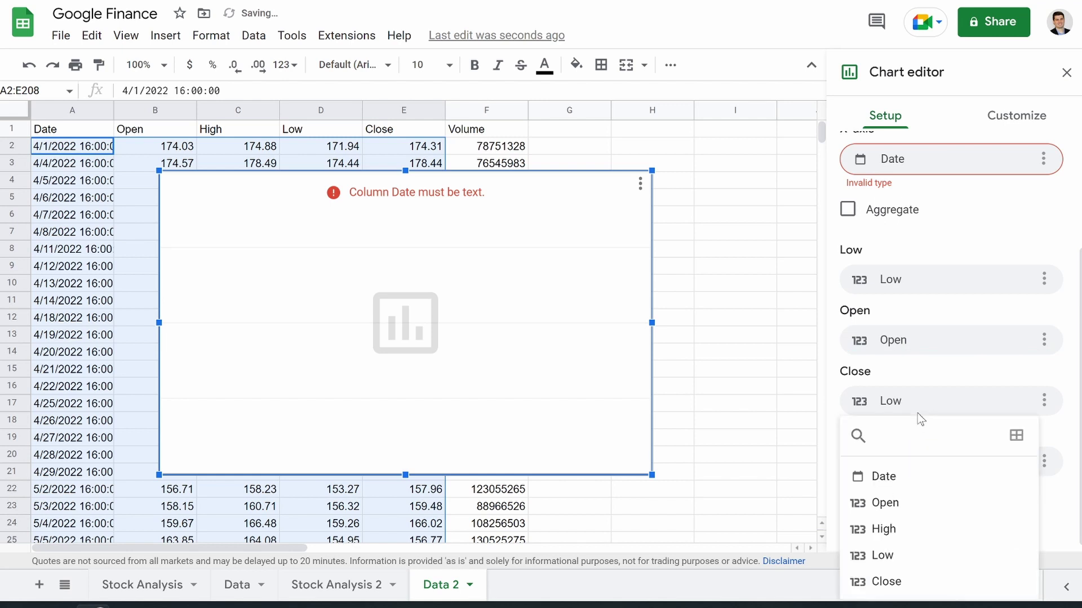
{"action": "left_click", "coordinate": [889, 580]}
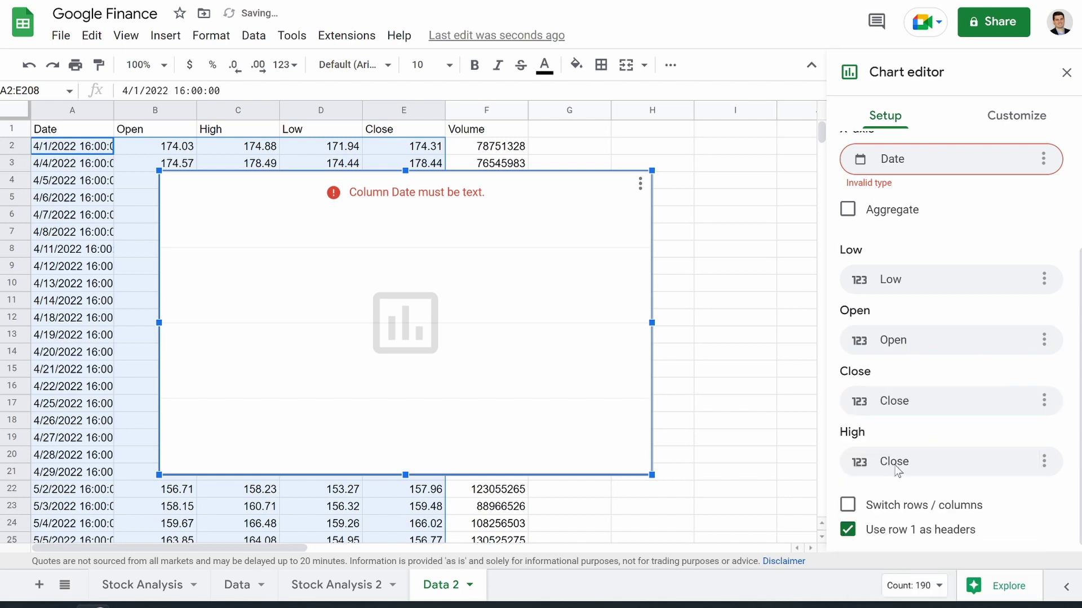
{"action": "left_click", "coordinate": [900, 461]}
{"action": "left_click", "coordinate": [892, 376]}
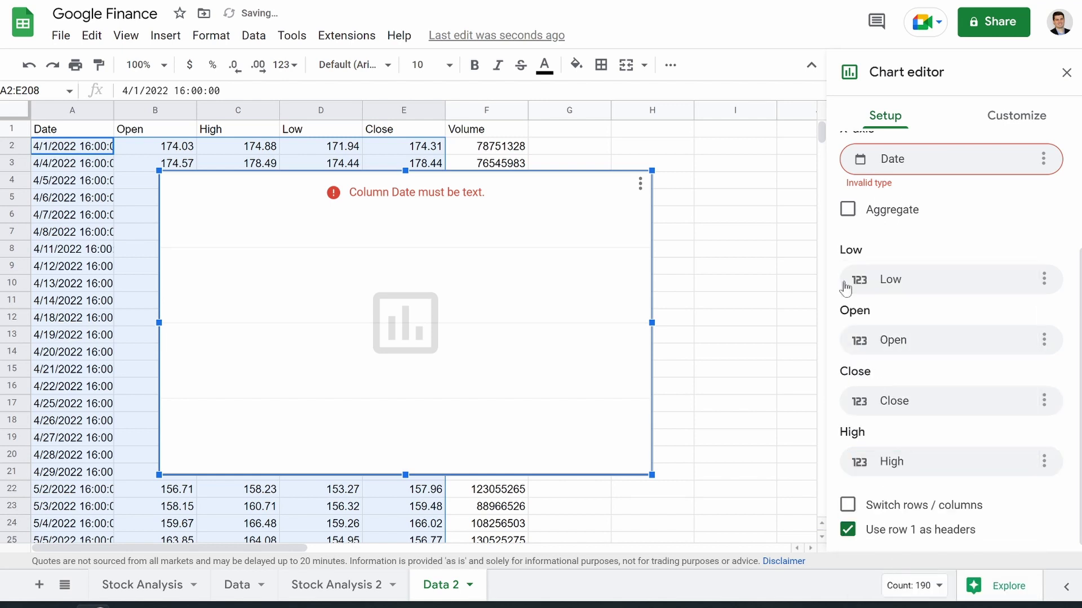
{"action": "left_click", "coordinate": [849, 213]}
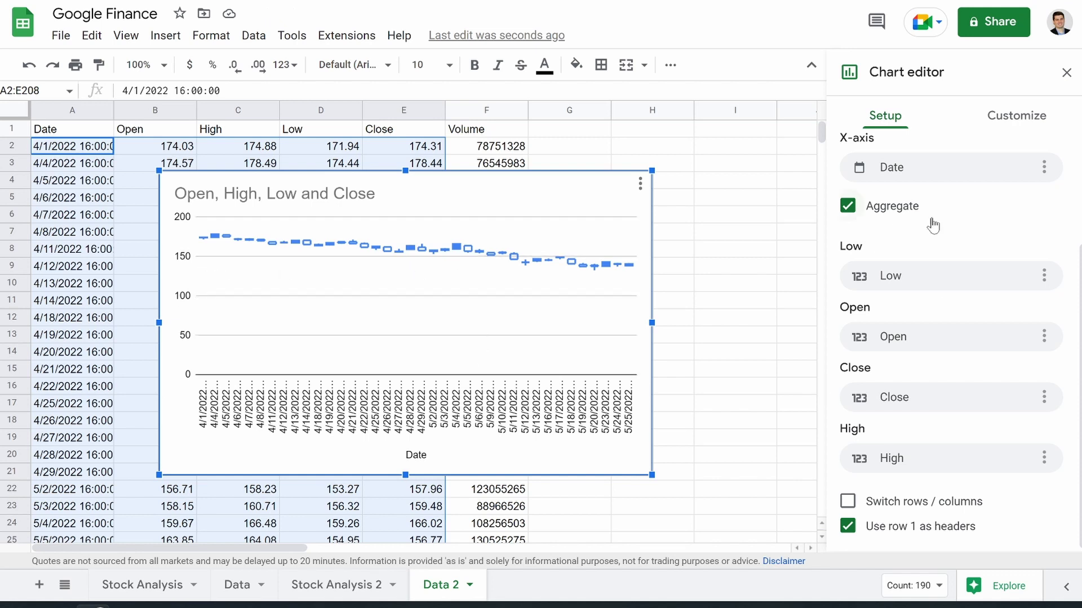
- In the chart's Customize settings, set the vertical axis minimum to 130
{"action": "left_click", "coordinate": [995, 130]}
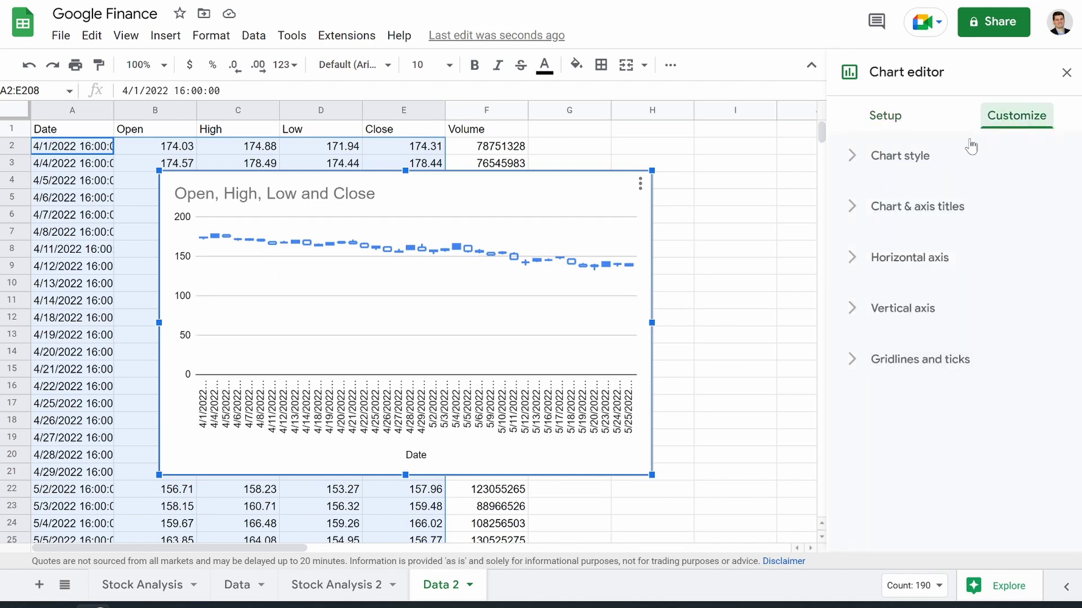
{"action": "left_click", "coordinate": [849, 208]}
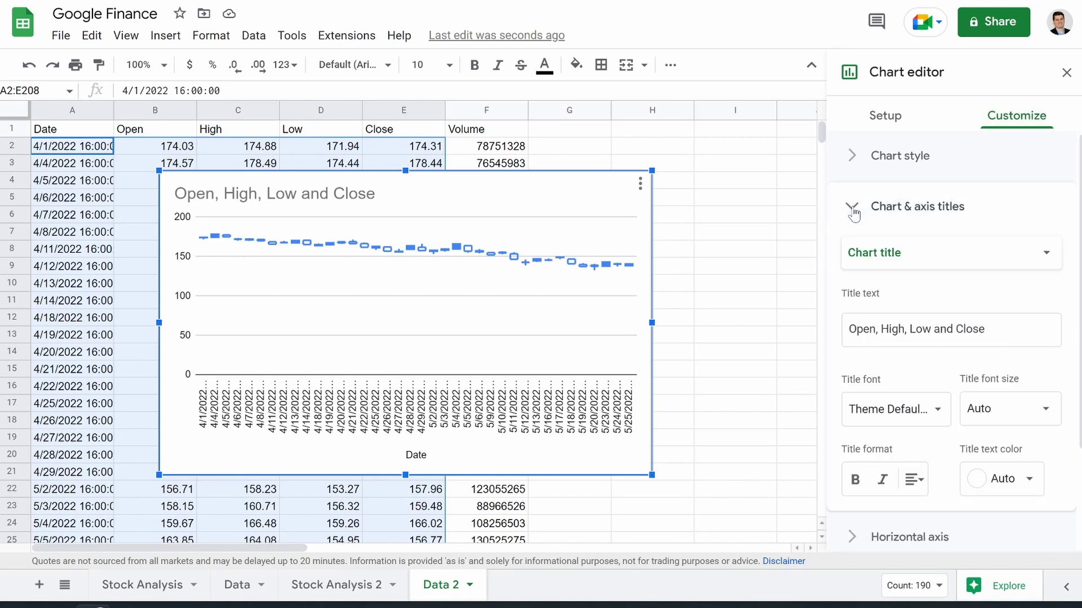
{"action": "left_click", "coordinate": [853, 213]}
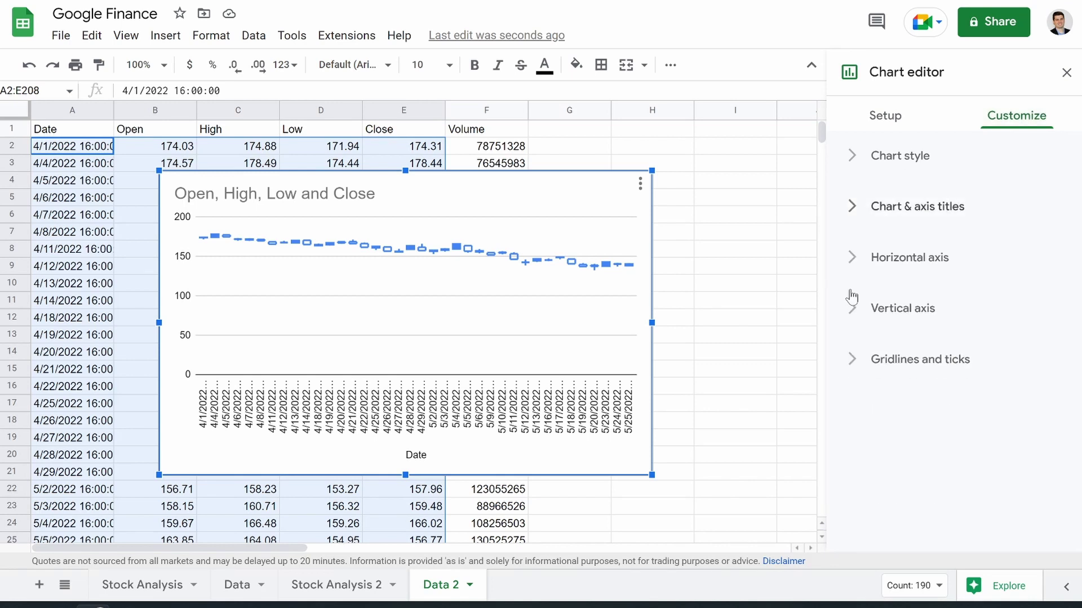
{"action": "left_click", "coordinate": [849, 259]}
{"action": "scroll", "coordinate": [882, 408], "scroll_direction": "down", "scroll_amount": 1}
{"action": "left_click", "coordinate": [851, 187]}
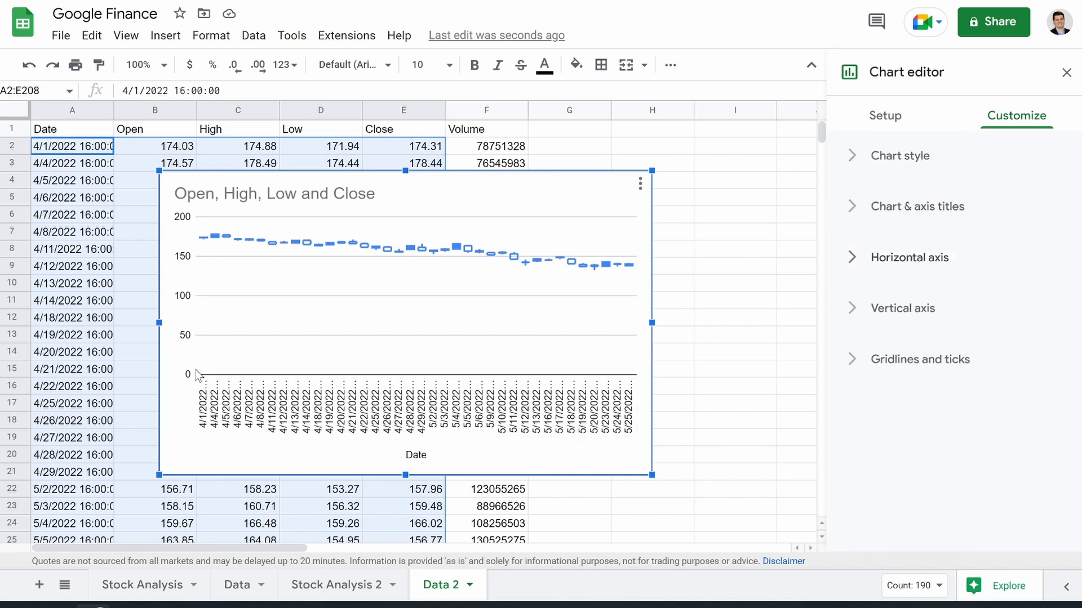
{"action": "left_click", "coordinate": [855, 308]}
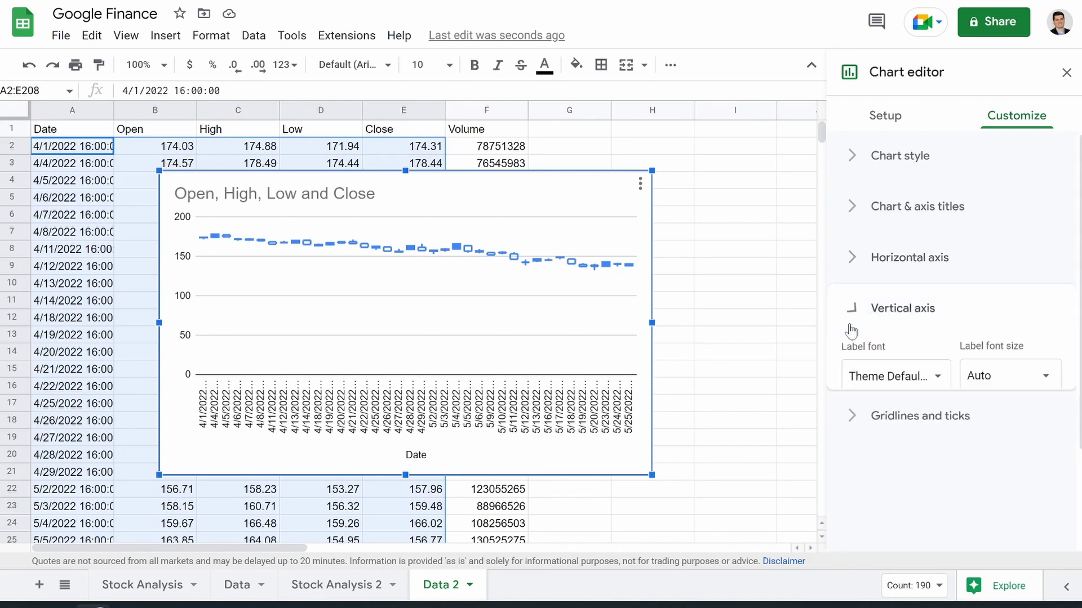
{"action": "left_click", "coordinate": [894, 390]}
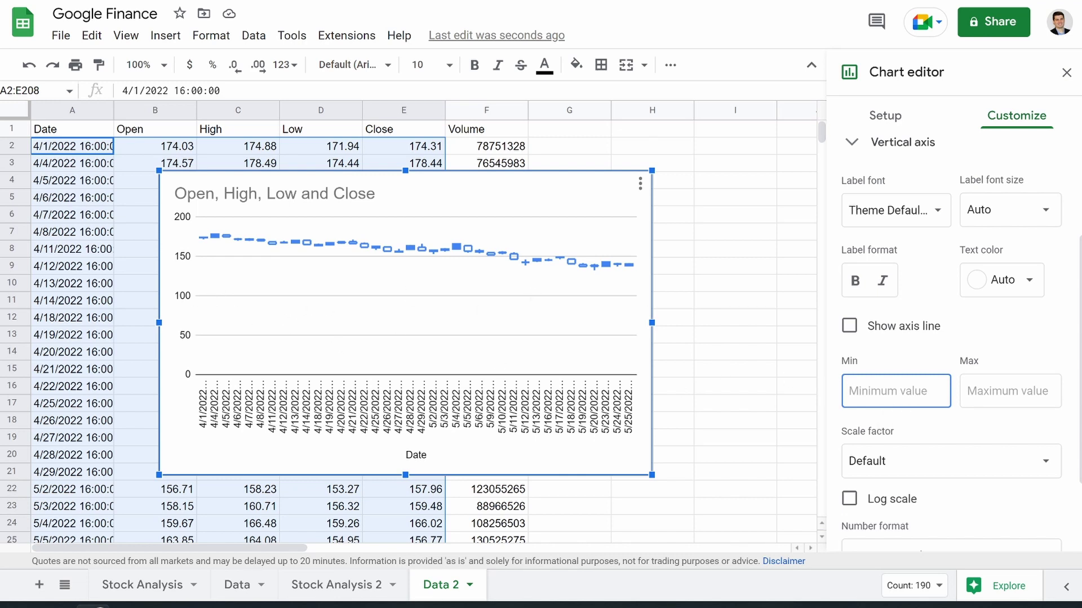
{"action": "type", "text": "100"}
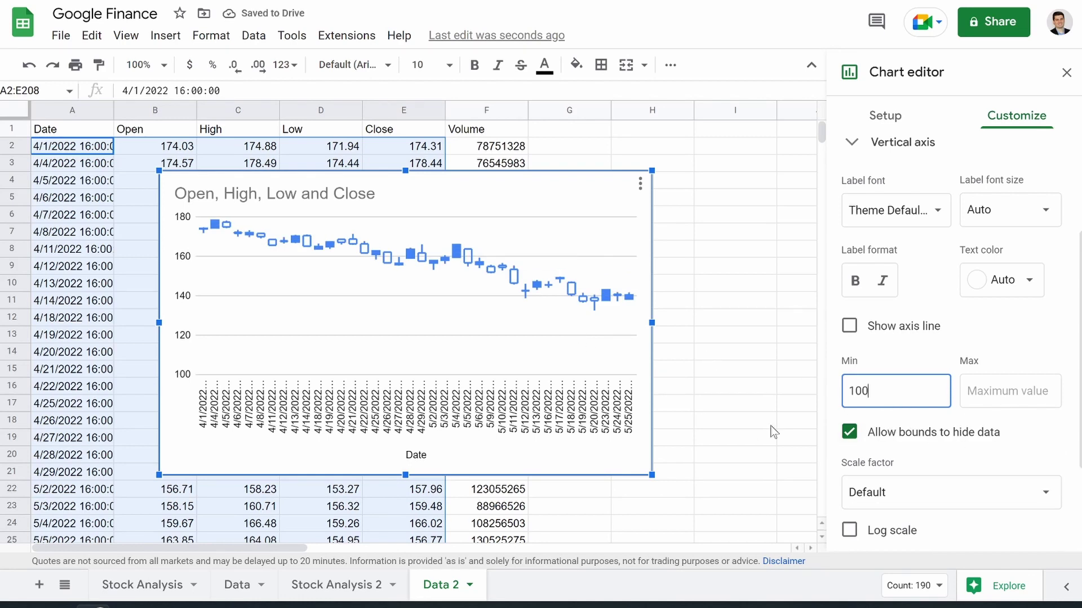
{"action": "key", "text": "BackSpace"}
{"action": "key", "text": "BackSpace"}
{"action": "type", "text": "1"}
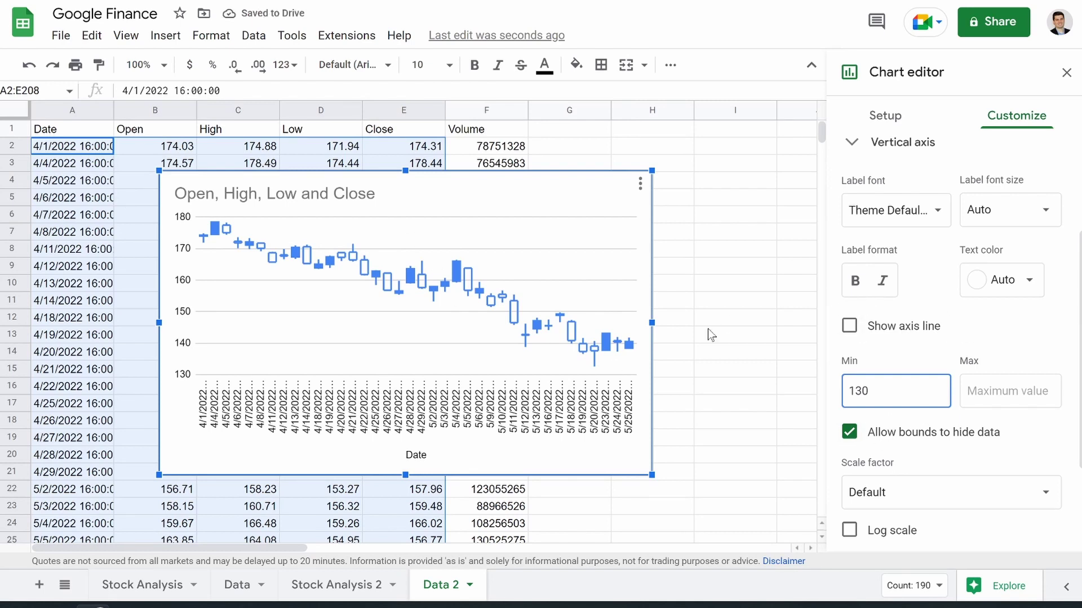
- Move the chart to the right of the table and change the A1 ticker from aapl to goog
{"action": "left_click", "coordinate": [1066, 72]}
{"action": "left_click_drag", "start_coordinate": [432, 237], "coordinate": [817, 246]}
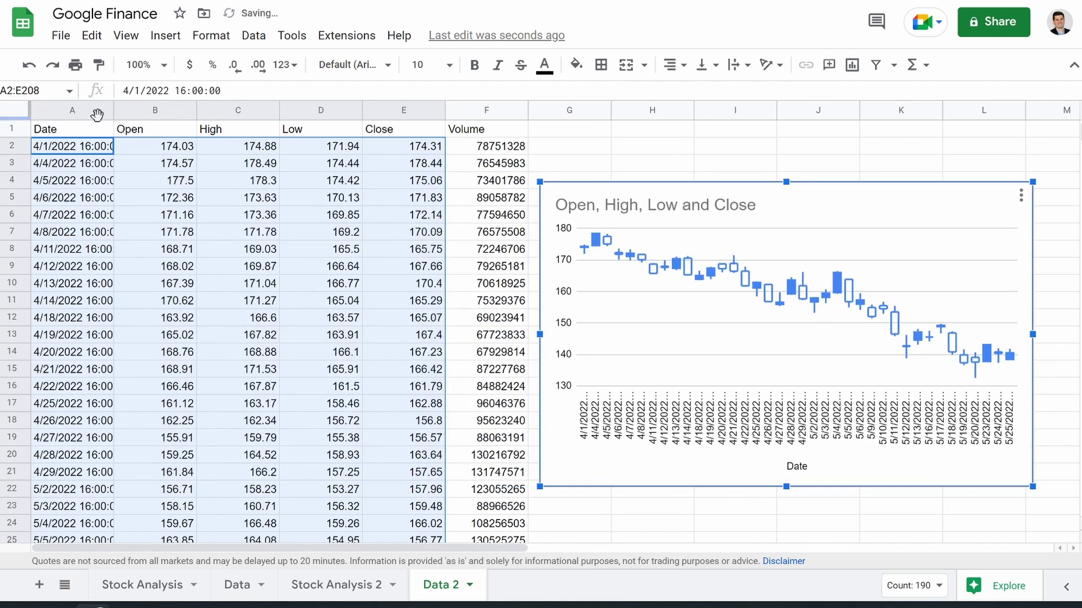
{"action": "left_click", "coordinate": [90, 130]}
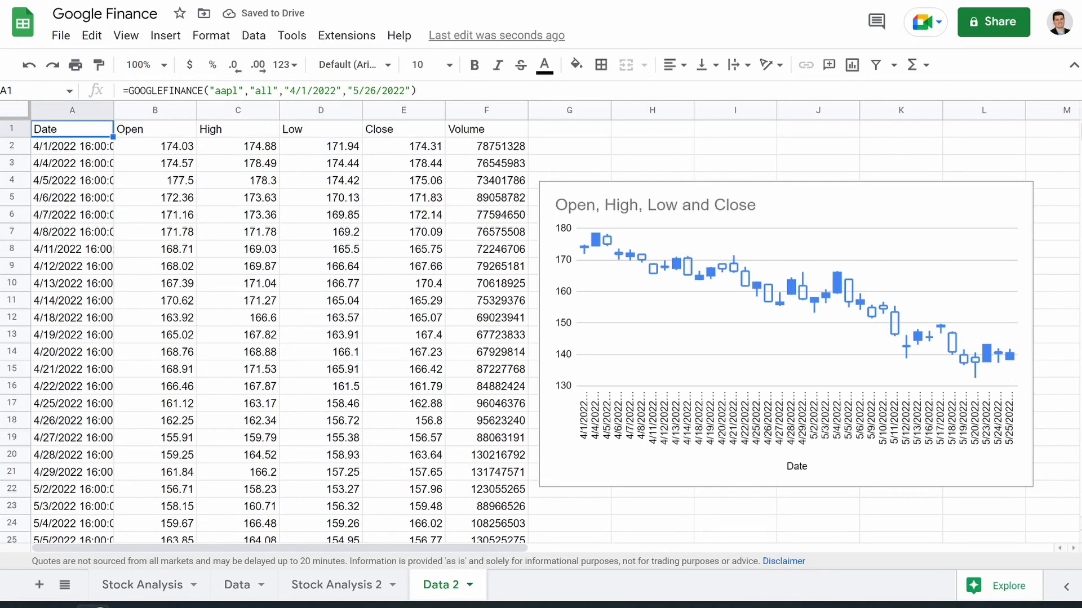
{"action": "double_click", "coordinate": [223, 90]}
{"action": "type", "text": "goog"}
{"action": "key", "text": "Return"}
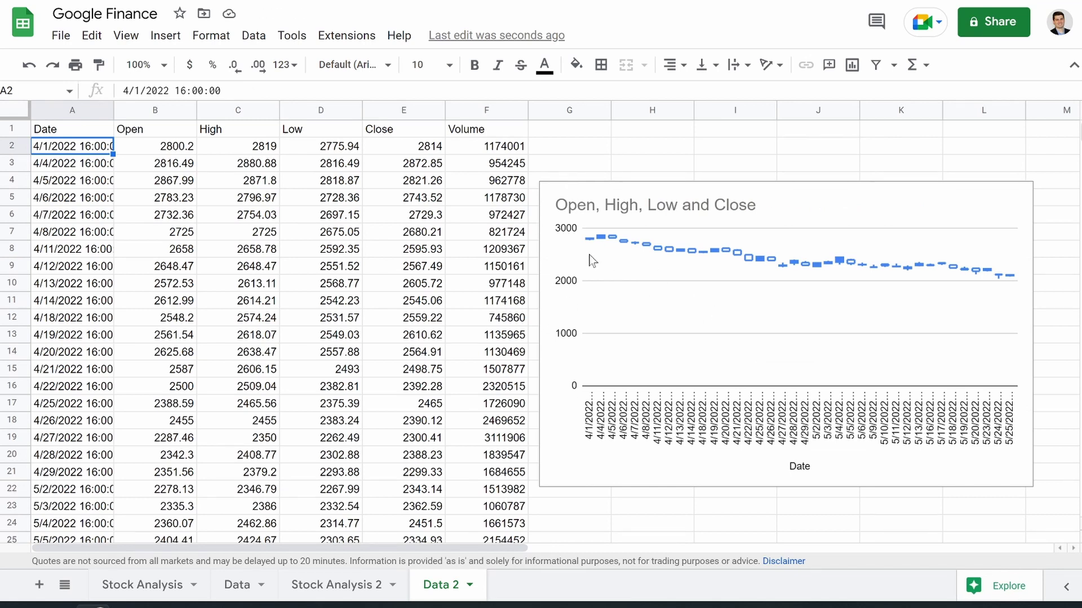
- Switch the chart's vertical axis to log scale and clear its 130 minimum
{"action": "double_click", "coordinate": [664, 254]}
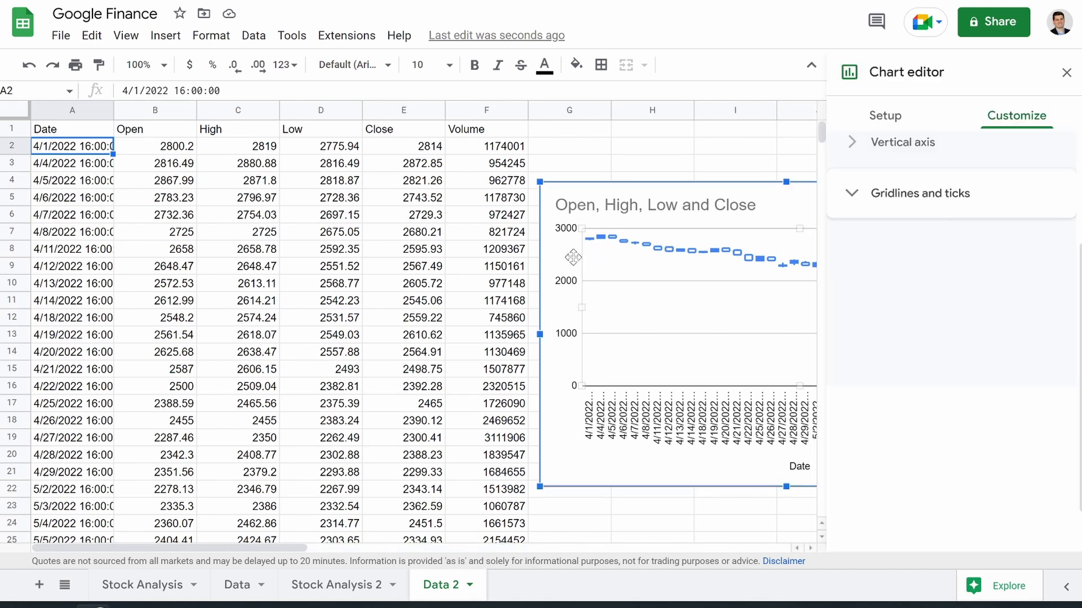
{"action": "left_click", "coordinate": [572, 286]}
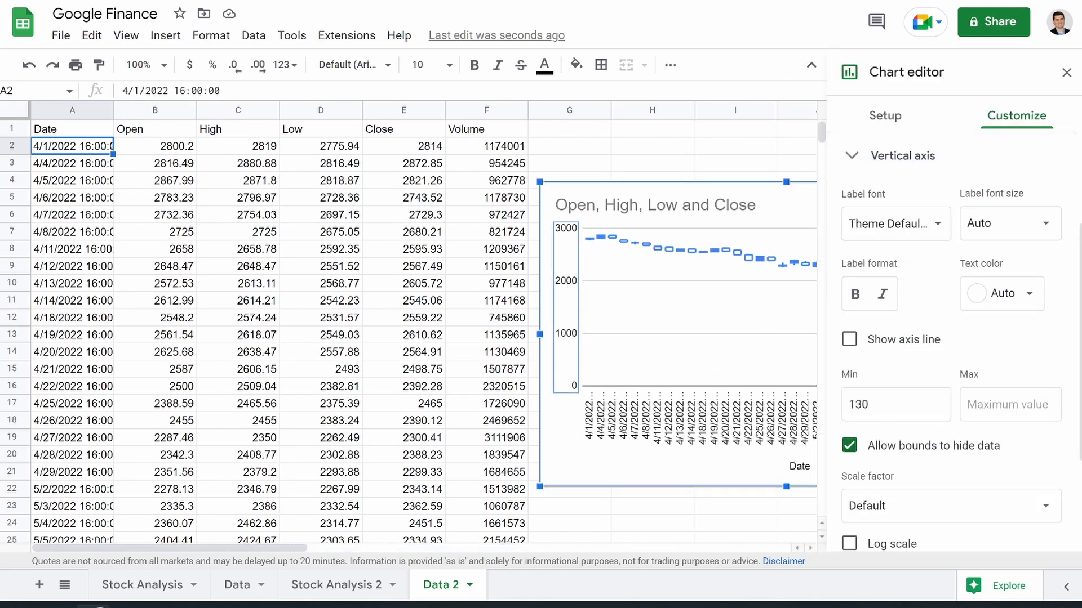
{"action": "scroll", "coordinate": [854, 389], "scroll_direction": "down", "scroll_amount": 3}
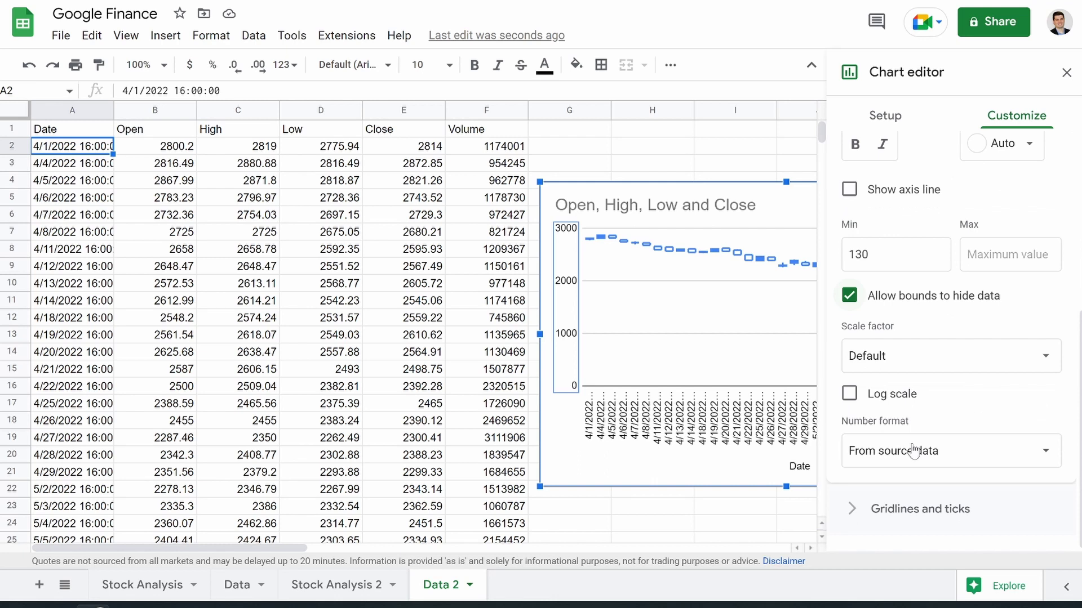
{"action": "left_click", "coordinate": [849, 395]}
{"action": "left_click", "coordinate": [913, 255]}
{"action": "key", "text": "BackSpace"}
{"action": "key", "text": "BackSpace"}
{"action": "key", "text": "BackSpace"}
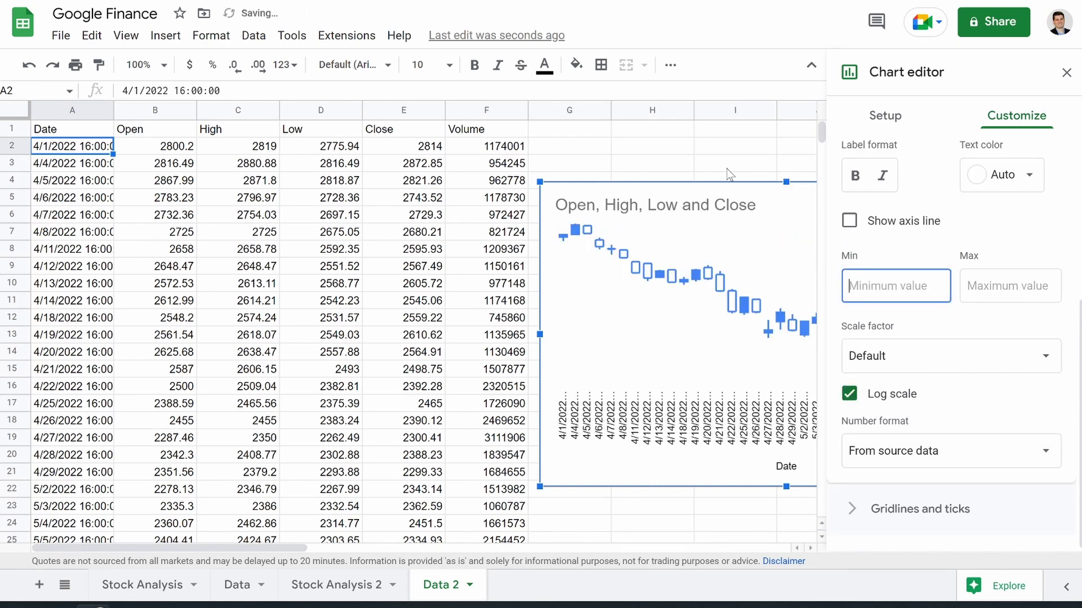
{"action": "left_click", "coordinate": [1067, 73]}
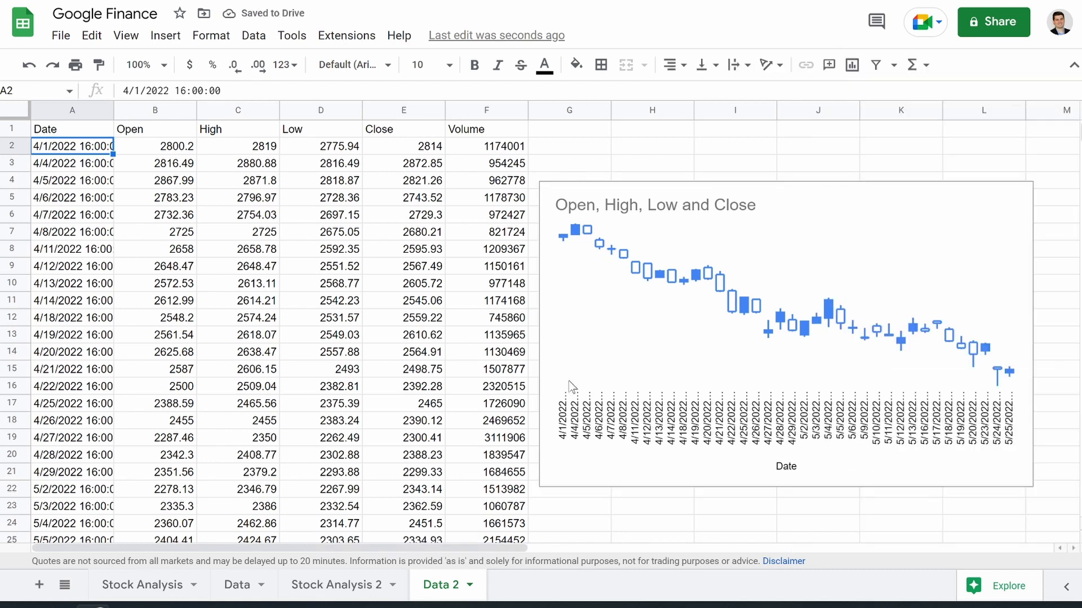
{"action": "left_click", "coordinate": [150, 586]}
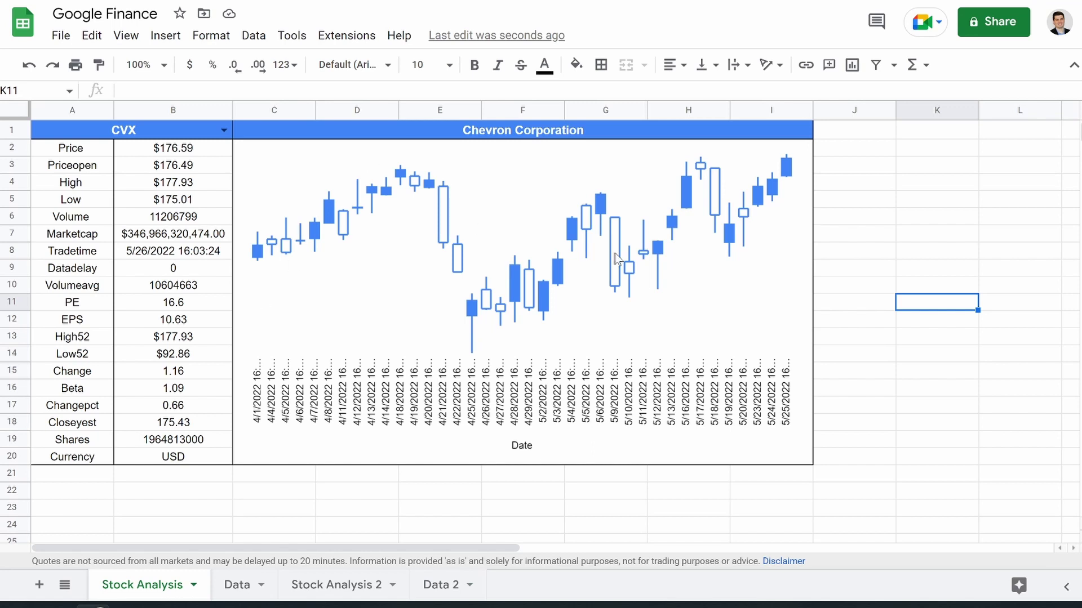
{"action": "left_click", "coordinate": [176, 151]}
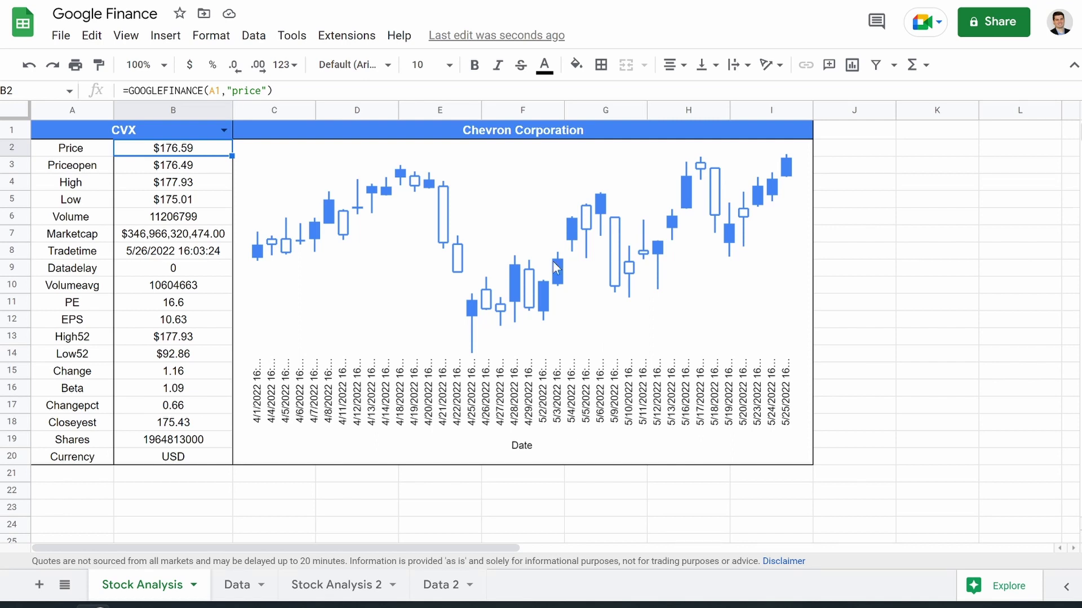
{"action": "left_click", "coordinate": [432, 588]}
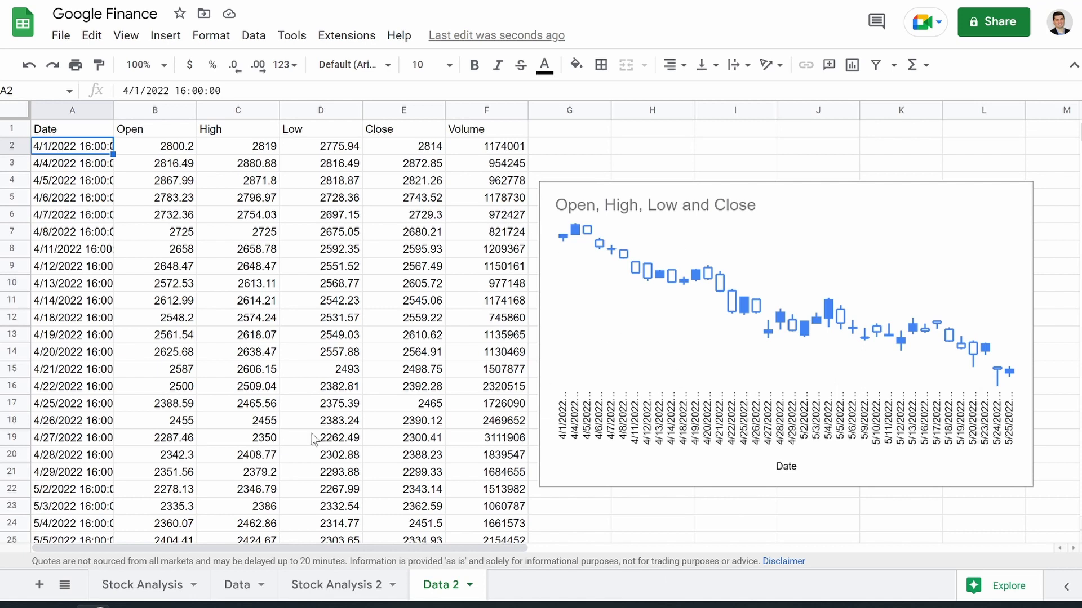
{"action": "left_click", "coordinate": [337, 588]}
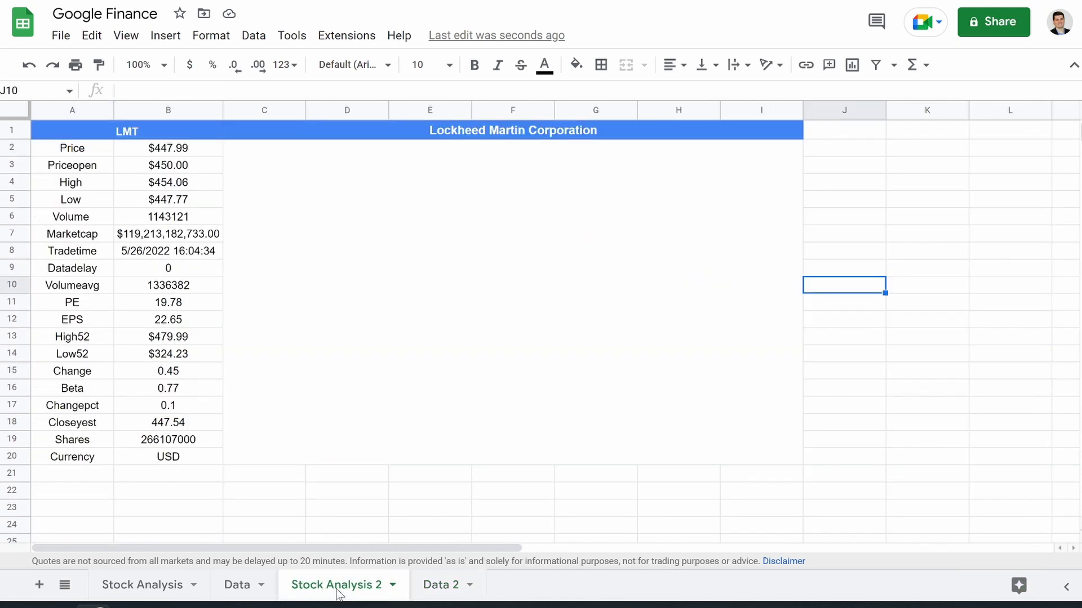
{"action": "left_click", "coordinate": [427, 590]}
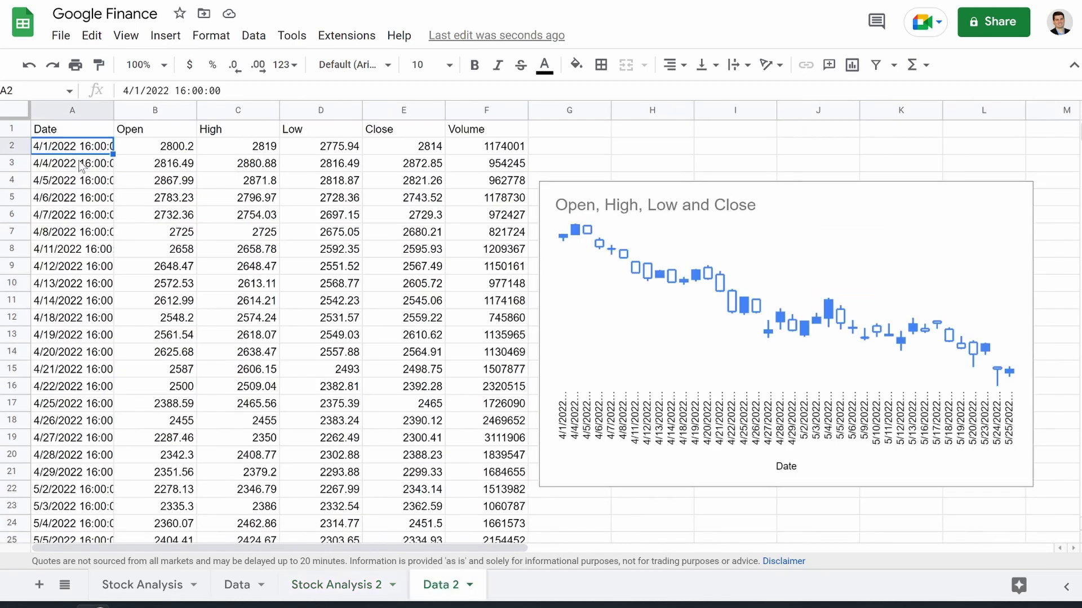
{"action": "left_click", "coordinate": [50, 134]}
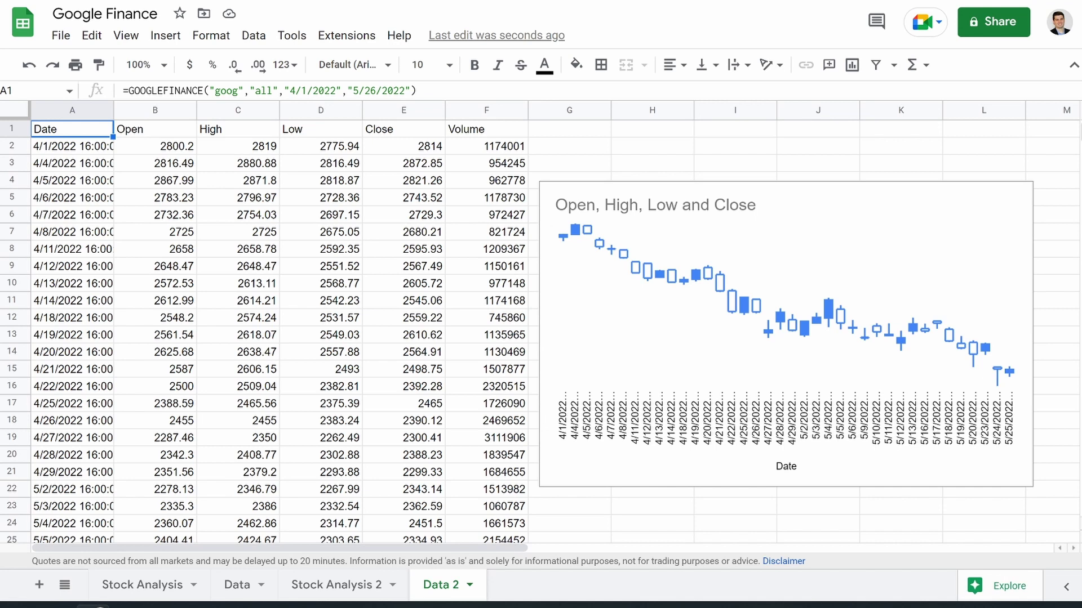
{"action": "left_click", "coordinate": [241, 90]}
{"action": "key", "text": "BackSpace"}
{"action": "key", "text": "BackSpace"}
{"action": "key", "text": "BackSpace"}
{"action": "key", "text": "BackSpace"}
{"action": "key", "text": "BackSpace"}
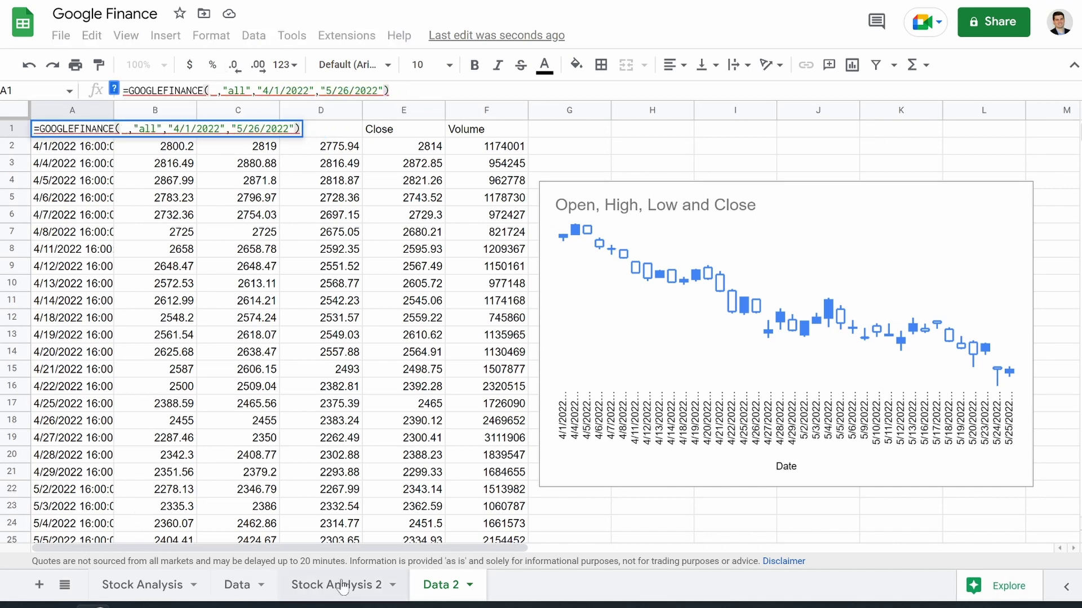
{"action": "left_click", "coordinate": [314, 585]}
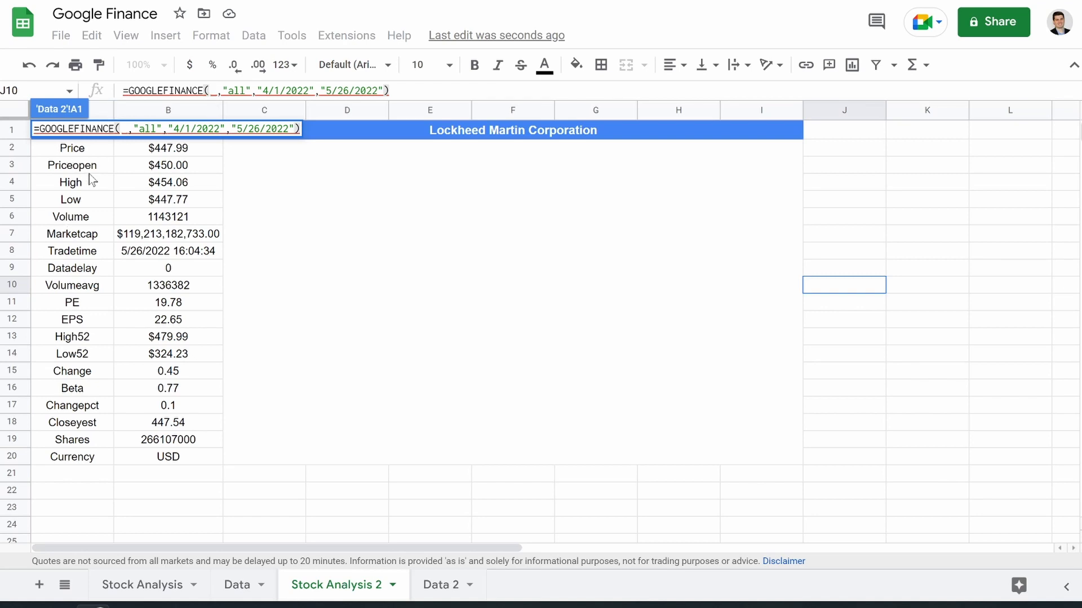
{"action": "left_click", "coordinate": [79, 155]}
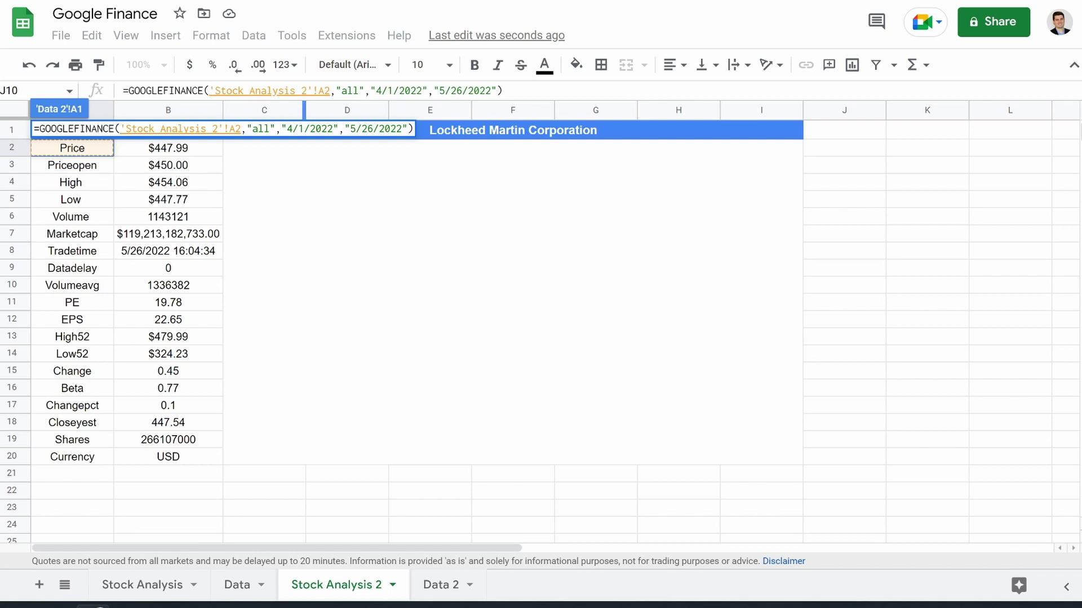
{"action": "key", "text": "Up"}
{"action": "key", "text": "Return"}
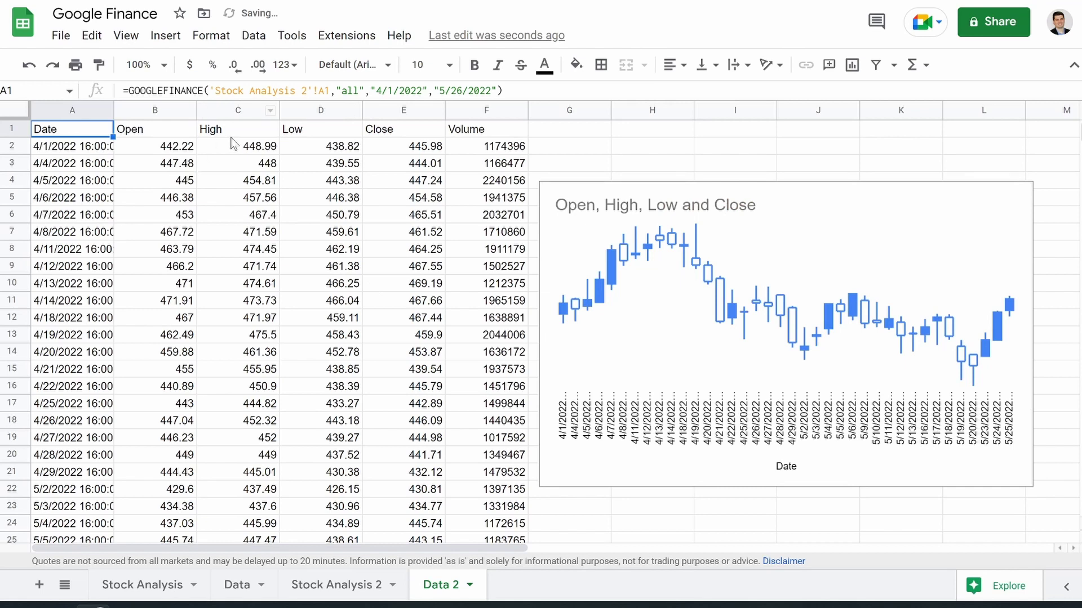
{"action": "left_click", "coordinate": [323, 585]}
{"action": "left_click", "coordinate": [123, 136]}
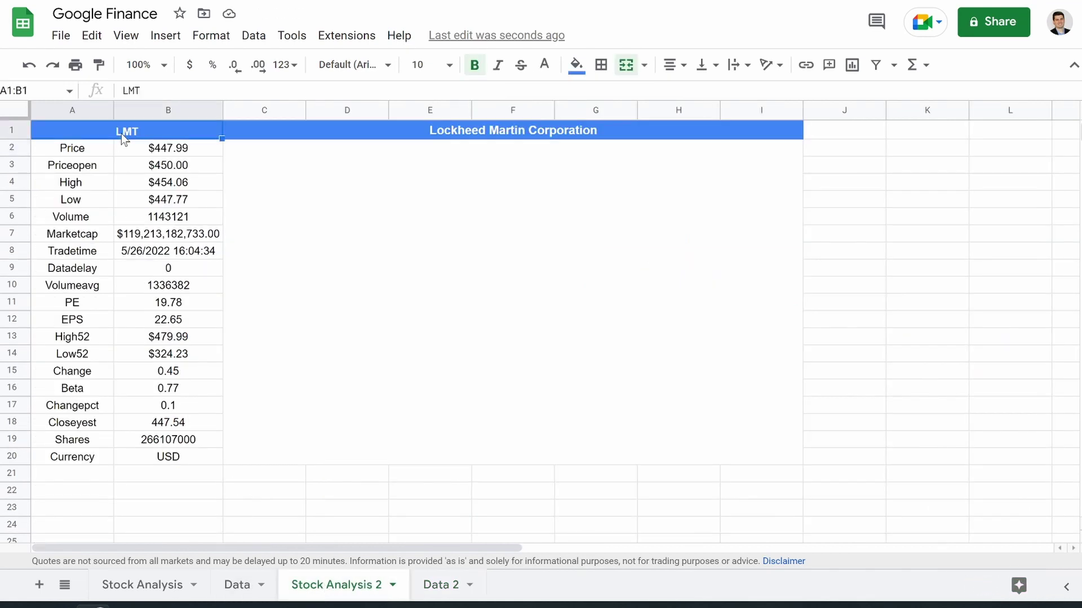
{"action": "left_click", "coordinate": [440, 586]}
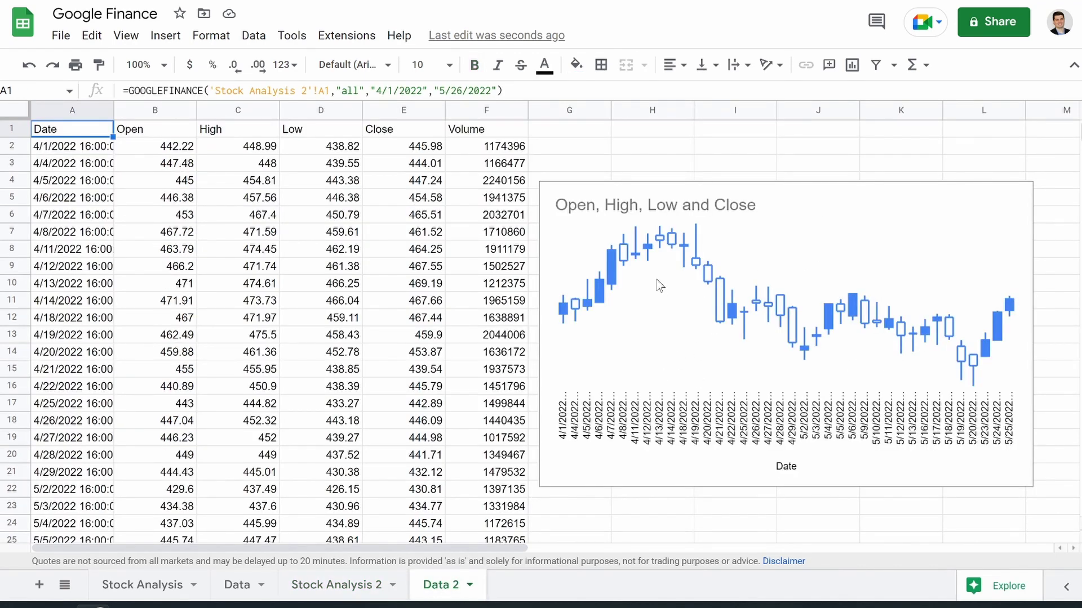
- Delete the LMT chart's title and move the chart left to span columns B–H
{"action": "left_click", "coordinate": [618, 225]}
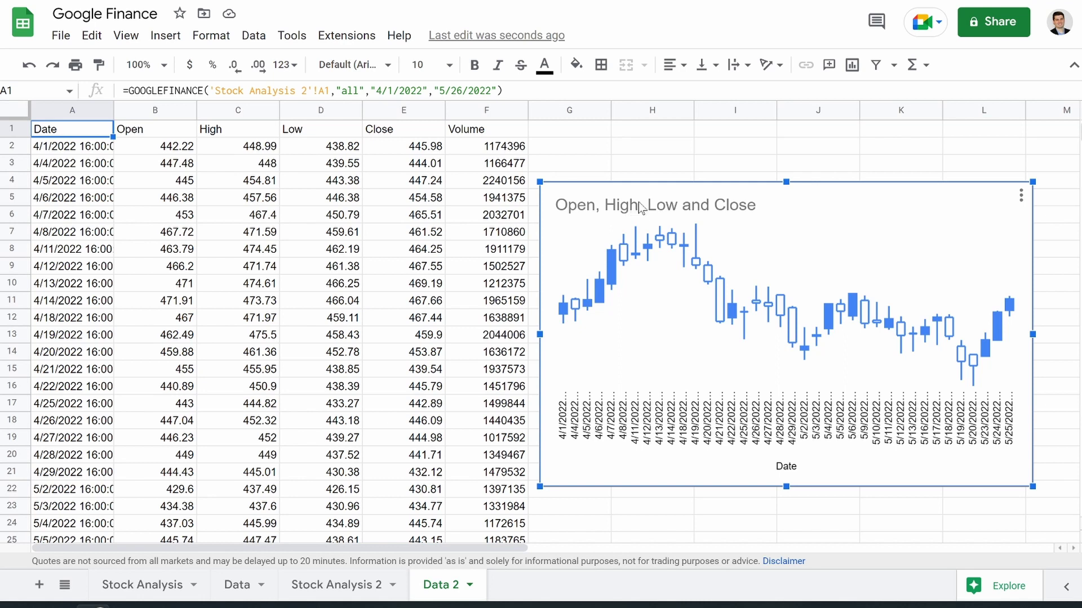
{"action": "double_click", "coordinate": [667, 211]}
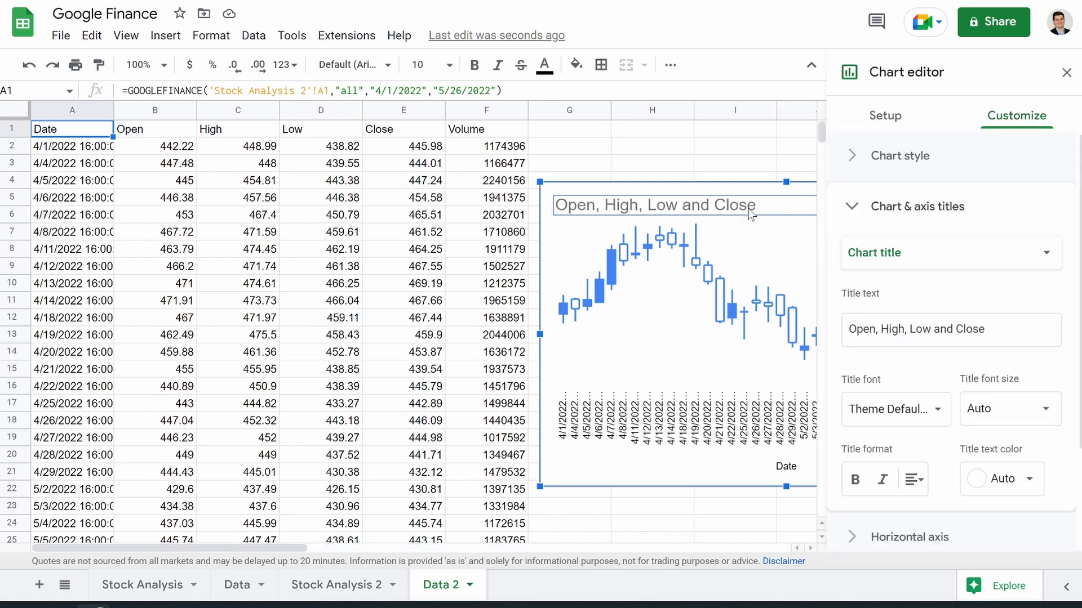
{"action": "key", "text": "Delete"}
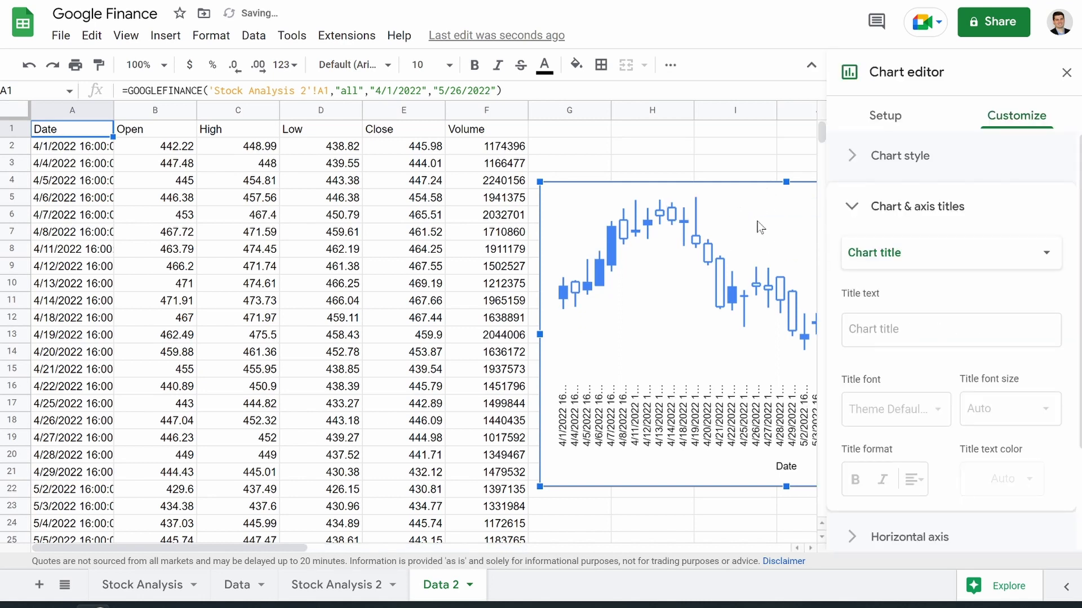
{"action": "left_click_drag", "start_coordinate": [759, 221], "coordinate": [387, 215]}
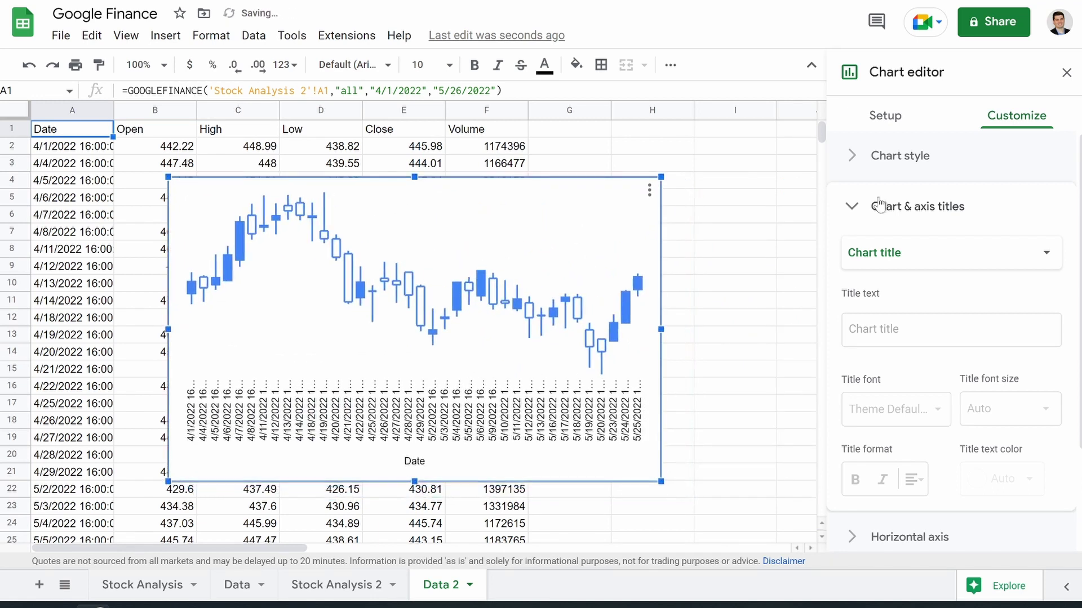
- Expand the chart style and vertical axis settings, then reselect the whole chart
{"action": "left_click", "coordinate": [844, 161]}
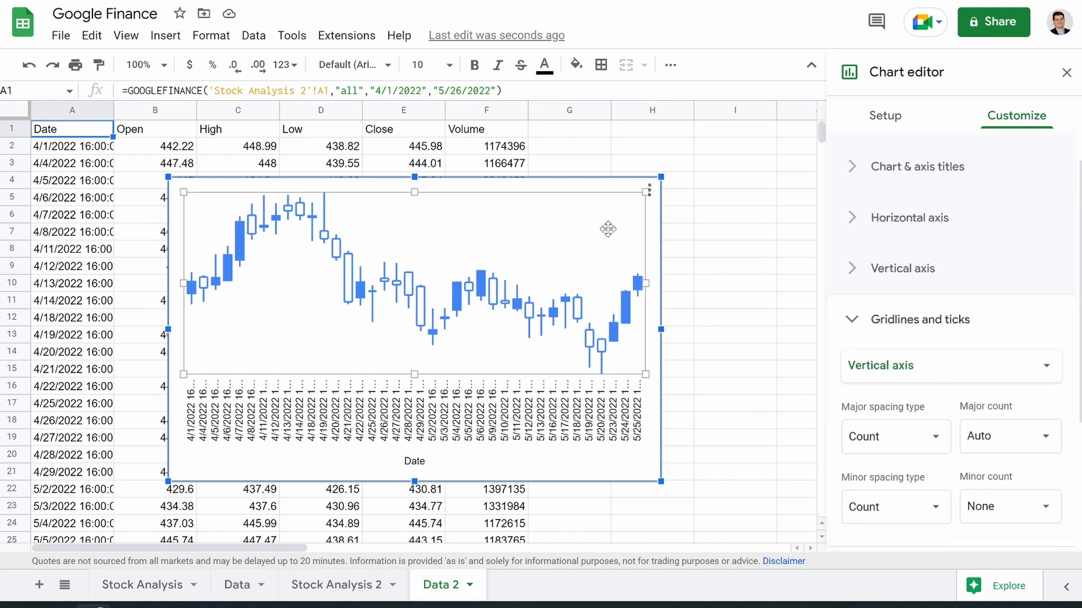
{"action": "left_click", "coordinate": [835, 277]}
{"action": "left_click", "coordinate": [629, 215]}
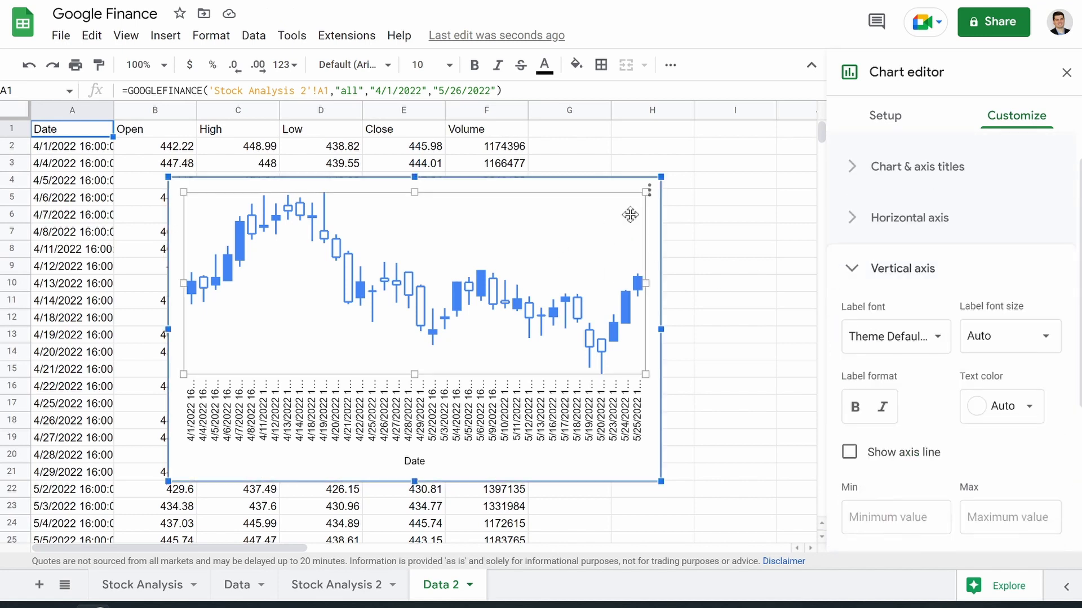
{"action": "left_click", "coordinate": [654, 292]}
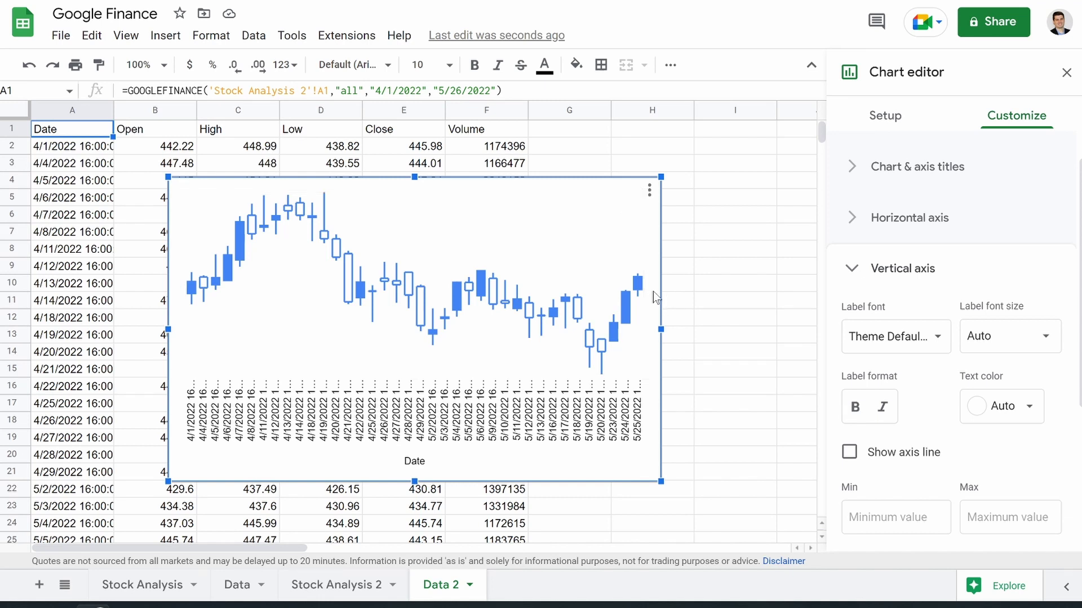
- On the Stock Analysis 2 sheet, open the candlestick chart's settings
{"action": "left_click", "coordinate": [327, 588]}
{"action": "left_click", "coordinate": [432, 373]}
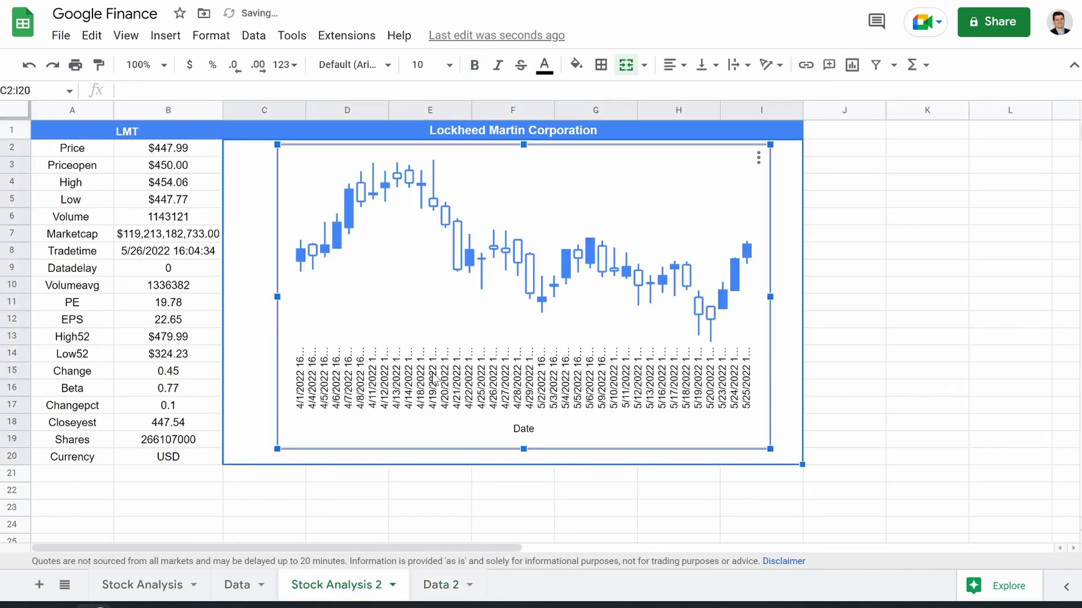
{"action": "left_click", "coordinate": [864, 302]}
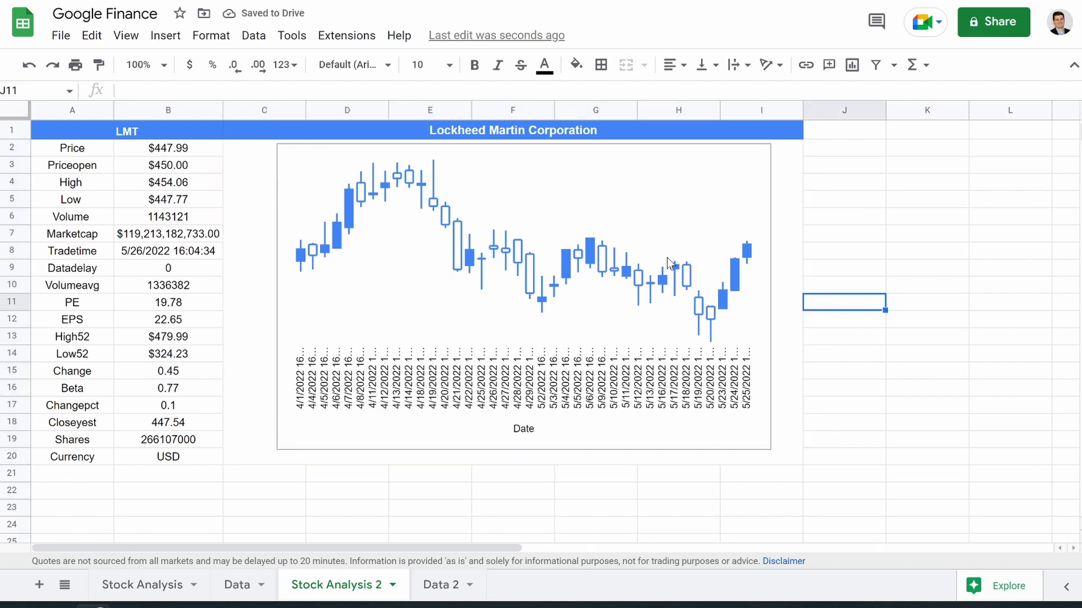
{"action": "left_click", "coordinate": [644, 315]}
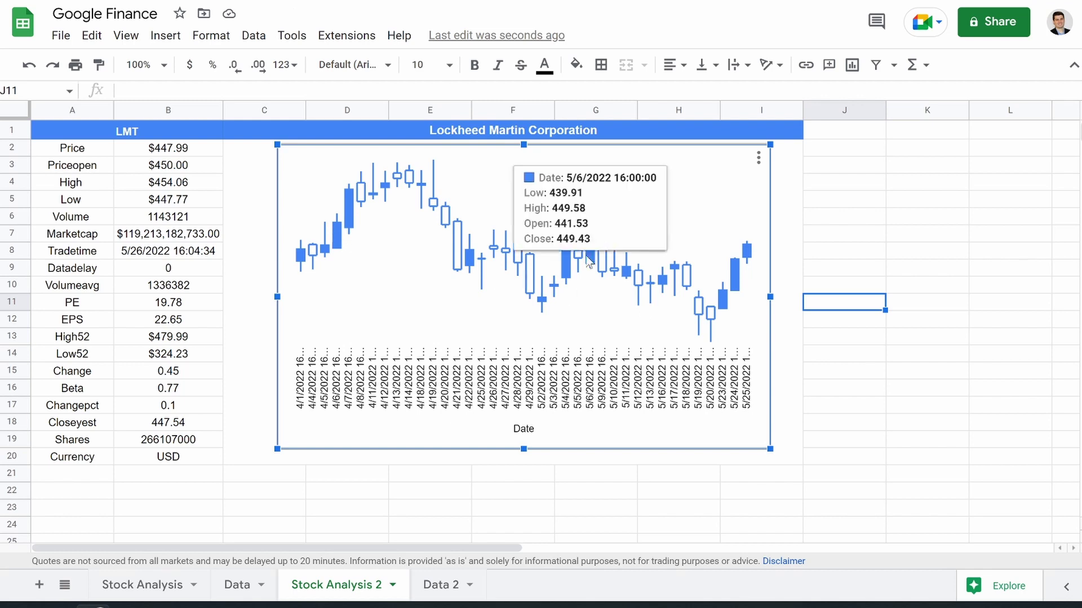
{"action": "double_click", "coordinate": [599, 198]}
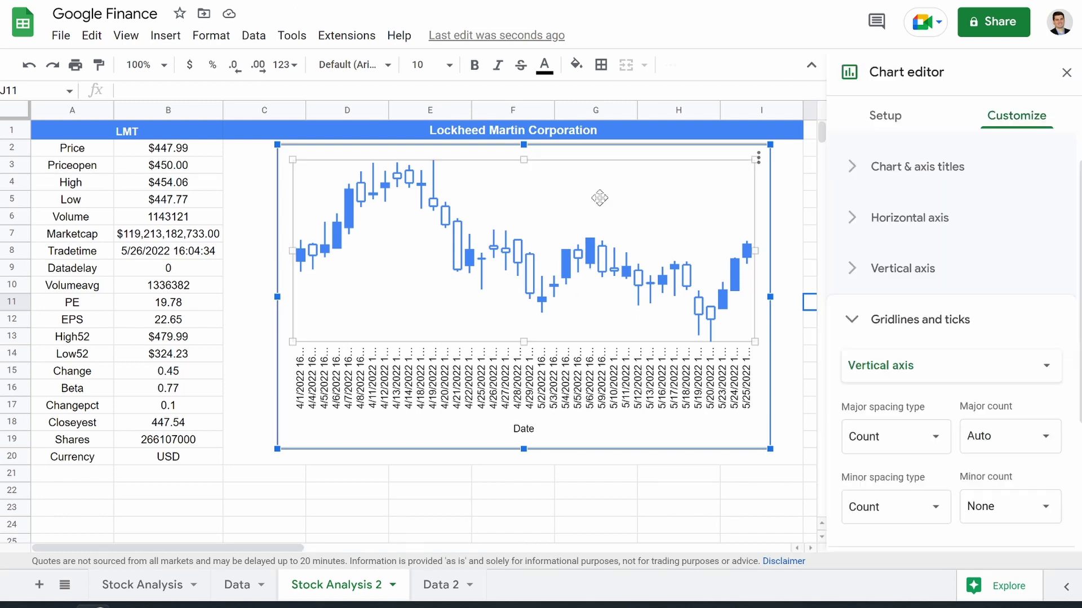
- Set the chart's background colour and border colour to None
{"action": "left_click", "coordinate": [879, 169]}
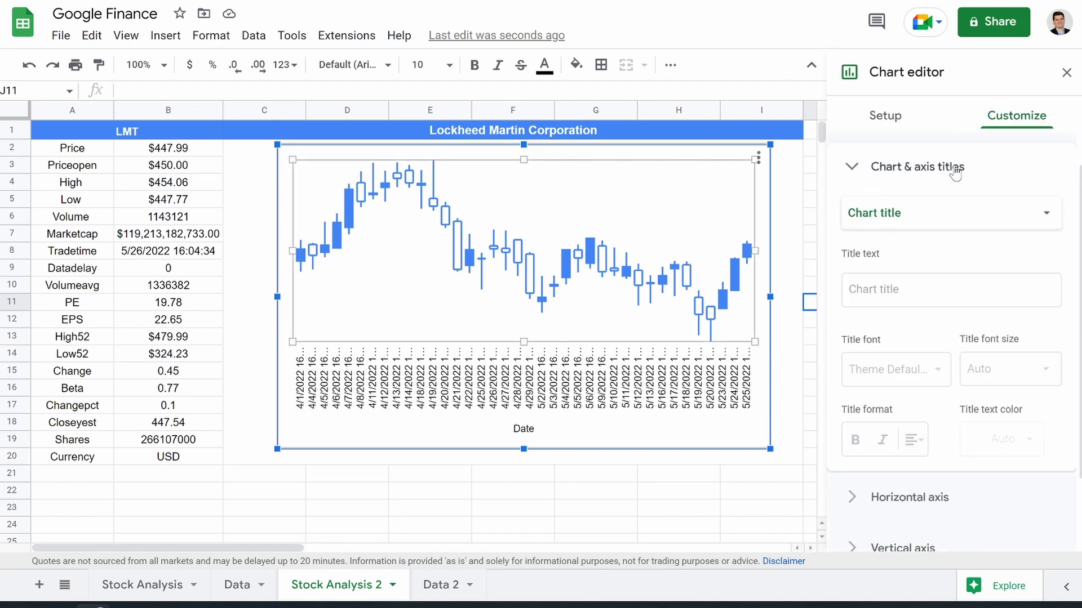
{"action": "left_click", "coordinate": [851, 165]}
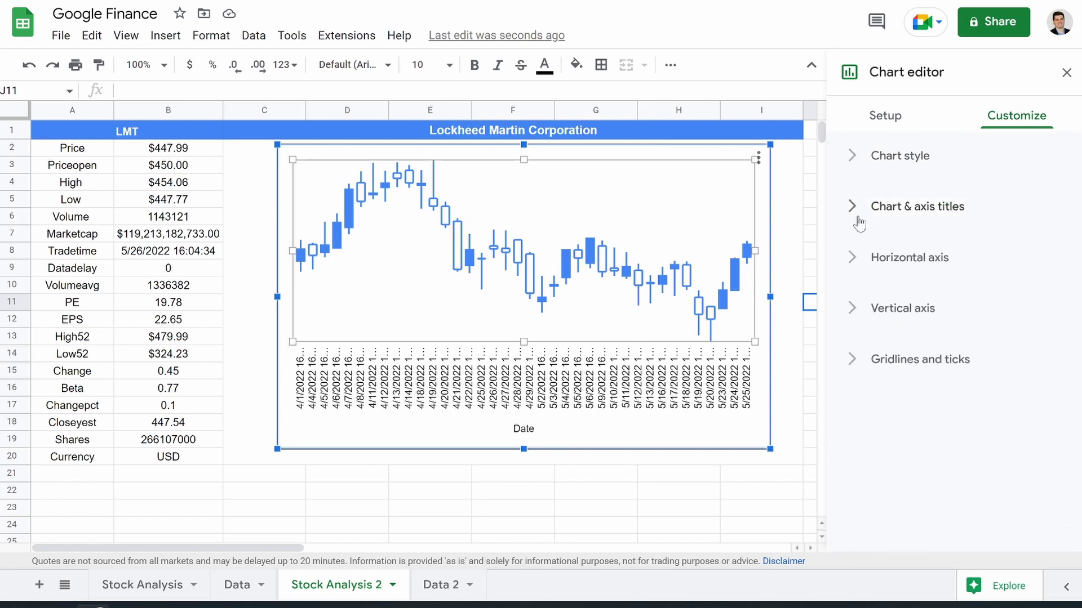
{"action": "left_click", "coordinate": [871, 150]}
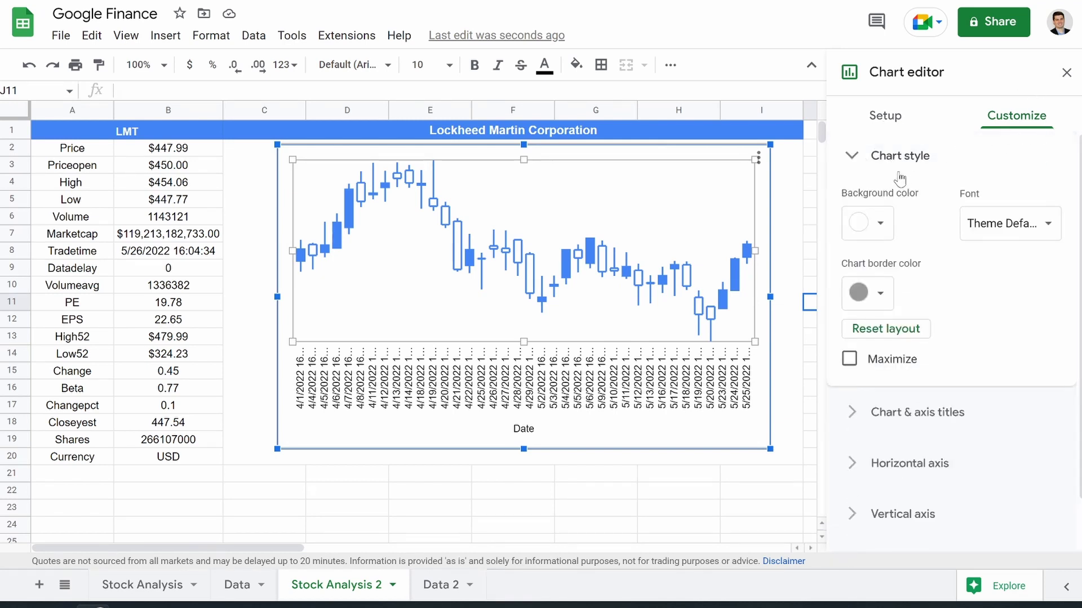
{"action": "left_click", "coordinate": [865, 226]}
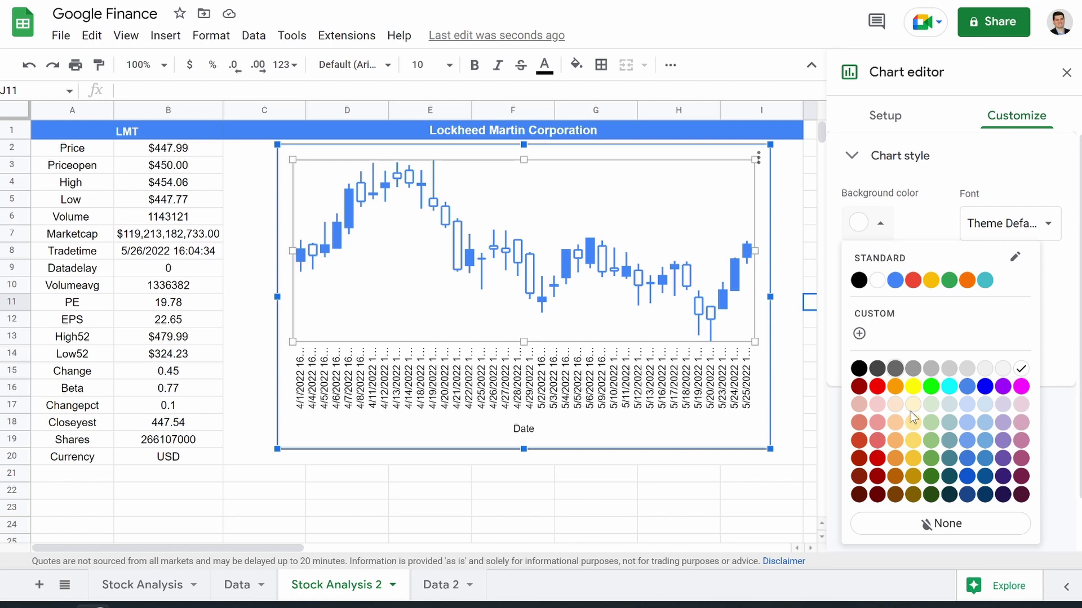
{"action": "left_click", "coordinate": [928, 519]}
{"action": "left_click", "coordinate": [878, 293]}
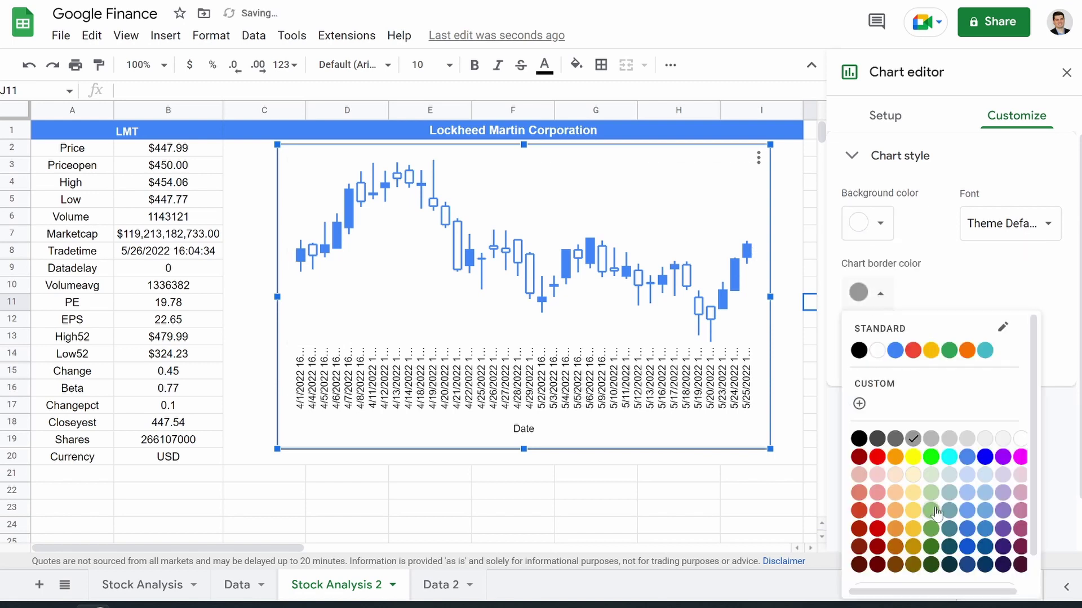
{"action": "scroll", "coordinate": [924, 539], "scroll_direction": "down", "scroll_amount": 1}
{"action": "left_click", "coordinate": [933, 566]}
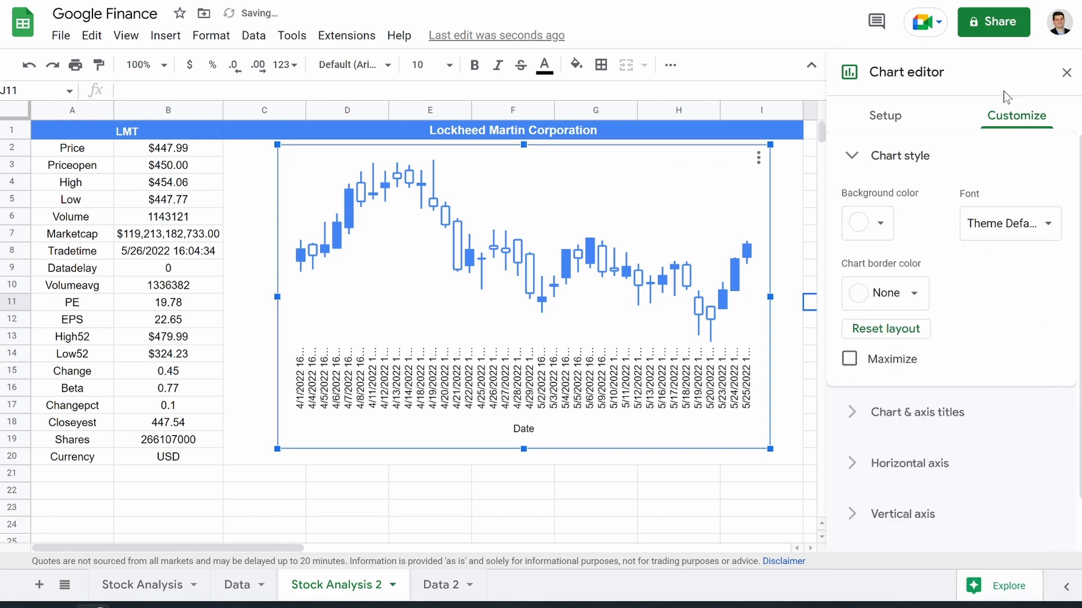
{"action": "left_click", "coordinate": [1066, 73]}
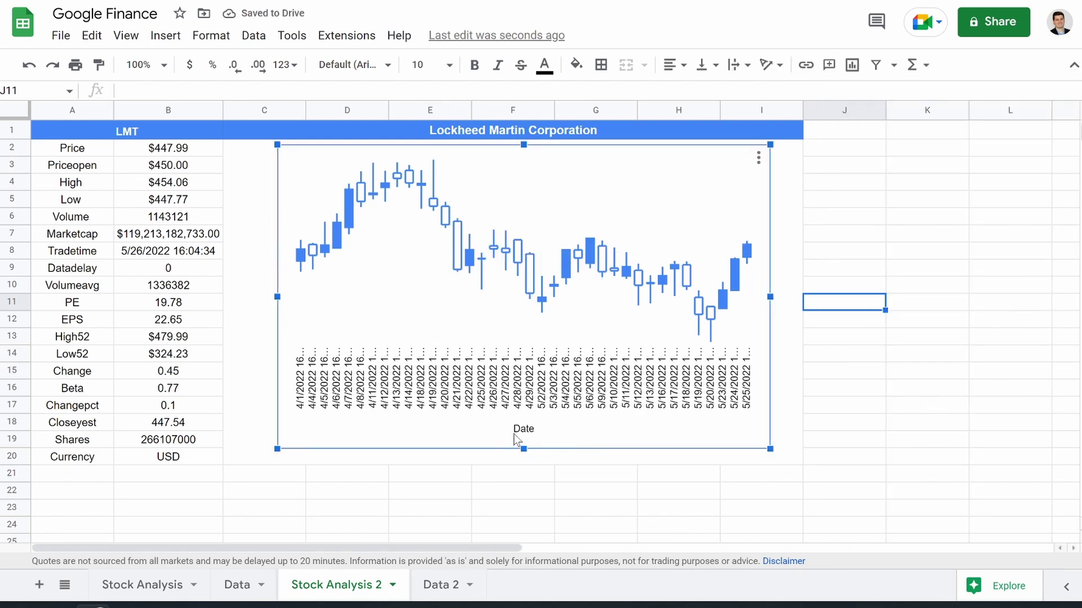
- Delete the Date axis title and widen the chart across columns C to I
{"action": "double_click", "coordinate": [524, 430]}
{"action": "key", "text": "Delete"}
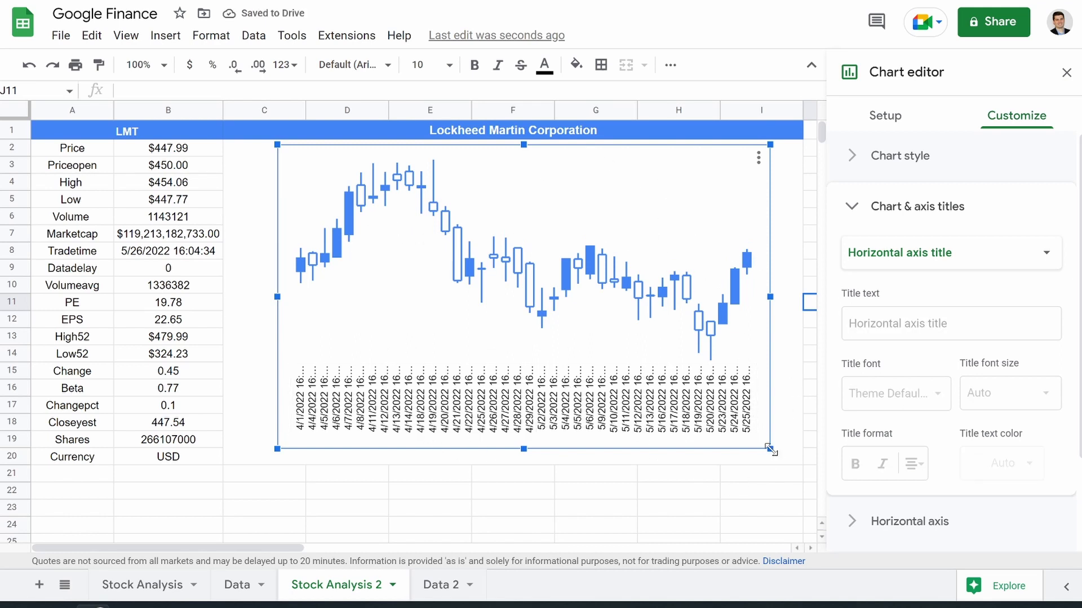
{"action": "left_click_drag", "start_coordinate": [771, 449], "coordinate": [785, 458]}
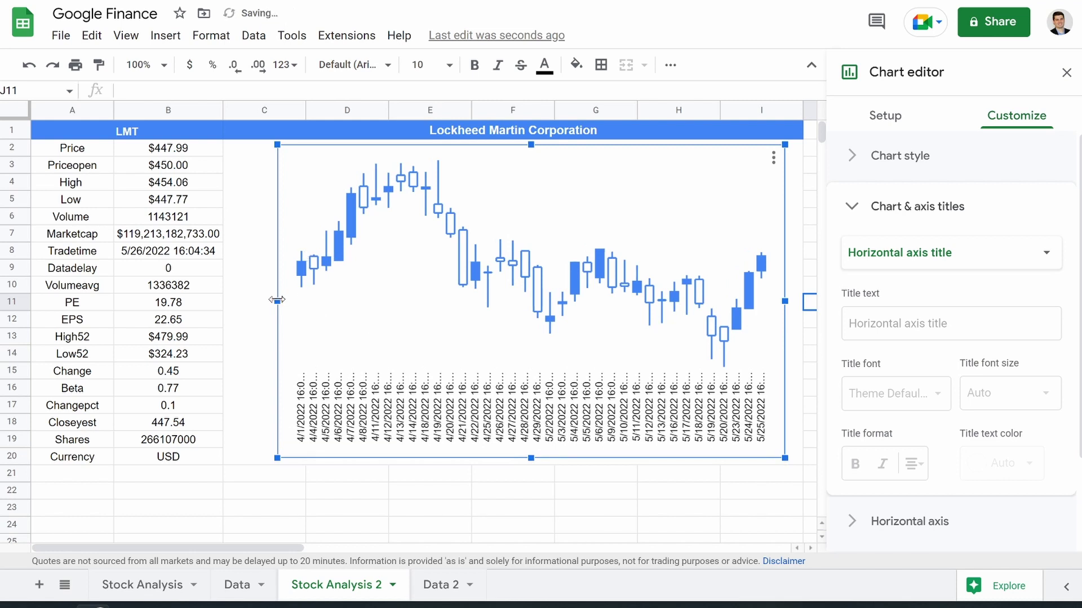
{"action": "left_click_drag", "start_coordinate": [277, 300], "coordinate": [231, 301]}
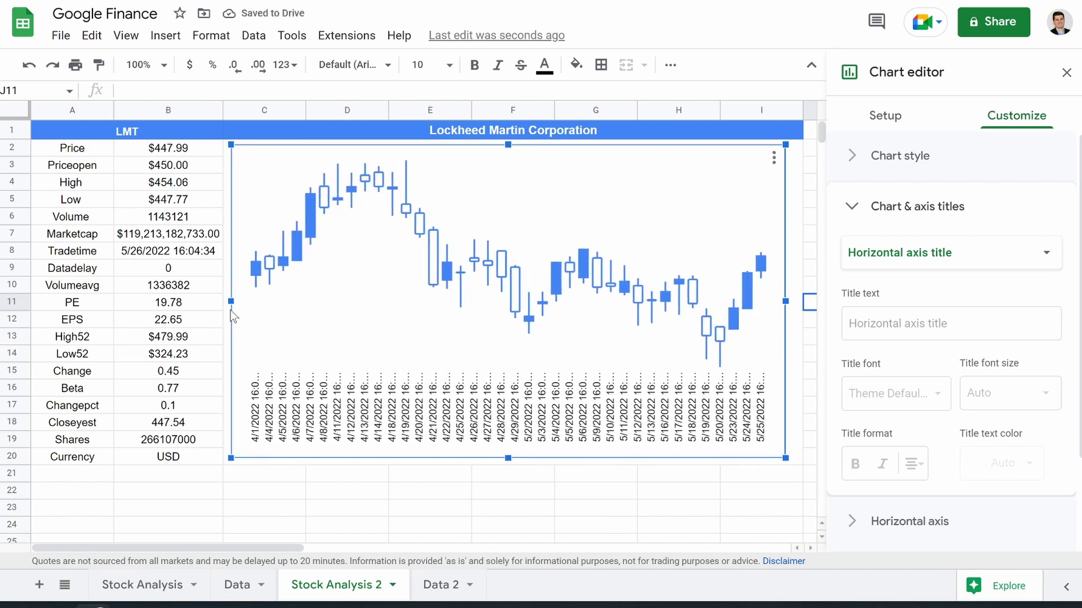
{"action": "left_click_drag", "start_coordinate": [786, 301], "coordinate": [795, 302]}
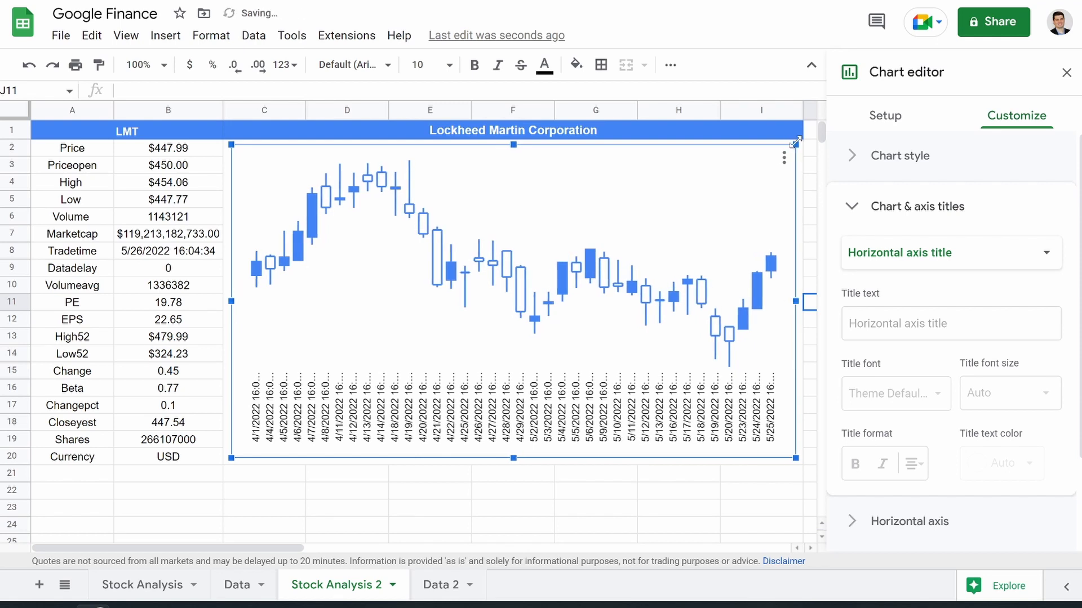
- Change the ticker cell from LMT to ADP, then to XOM
{"action": "left_click", "coordinate": [563, 520]}
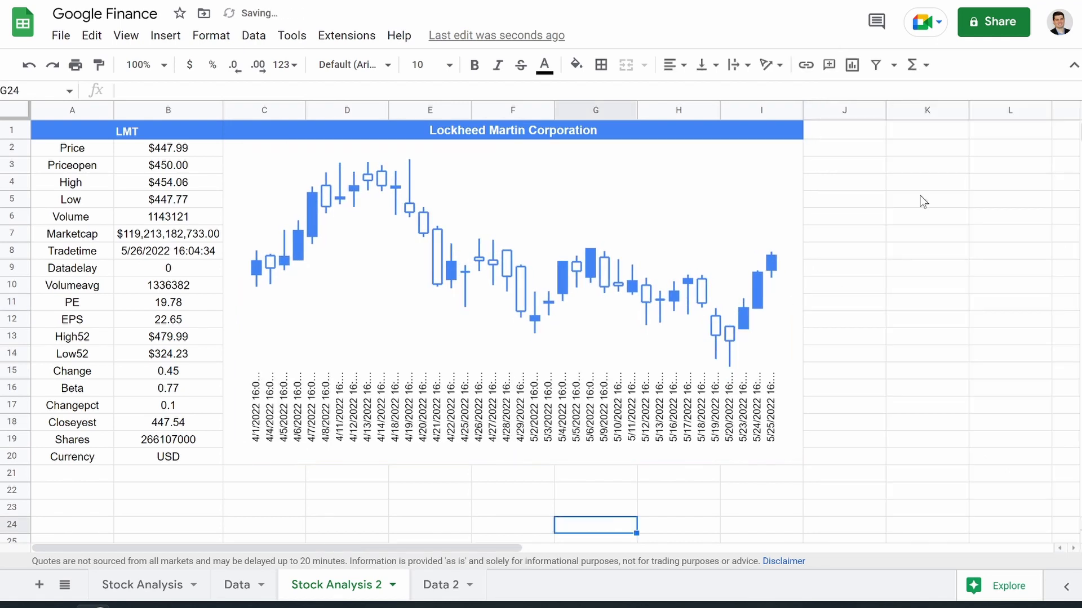
{"action": "left_click", "coordinate": [172, 129]}
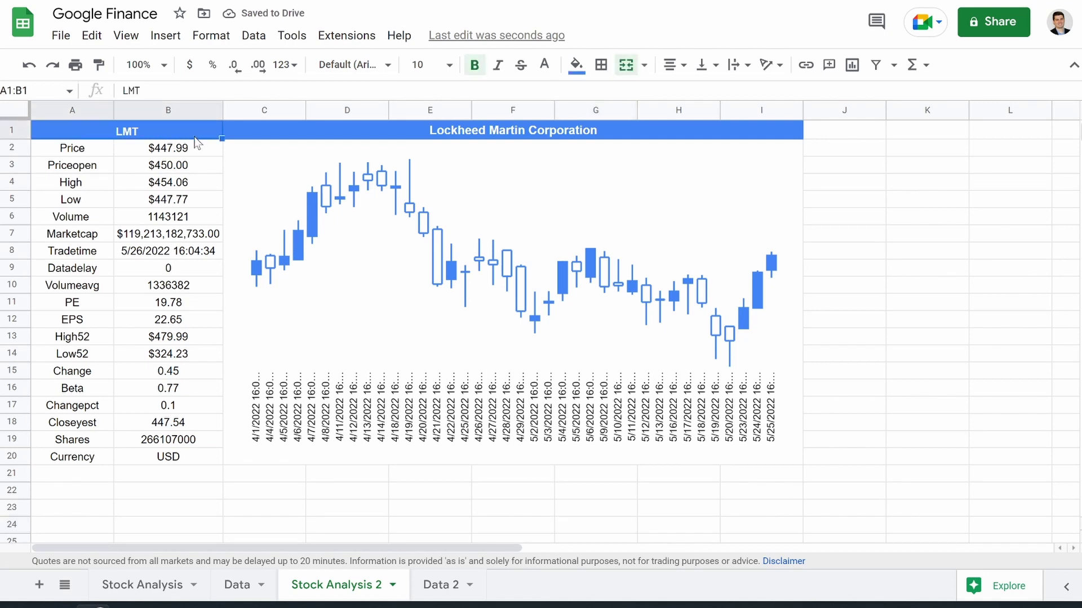
{"action": "type", "text": "ADP"}
{"action": "key", "text": "Return"}
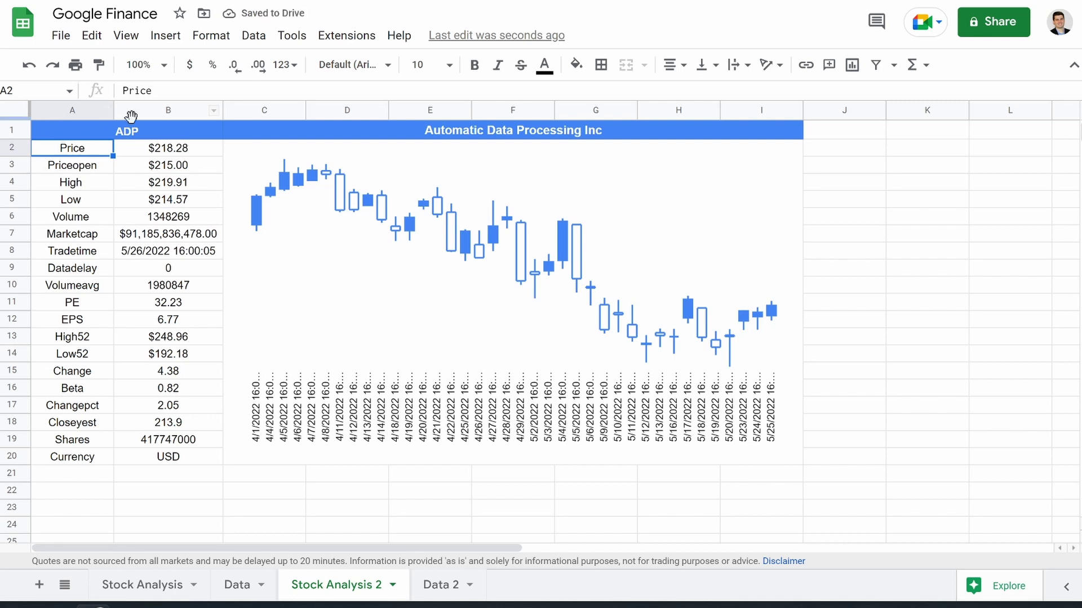
{"action": "left_click", "coordinate": [137, 136]}
{"action": "type", "text": "XOM"}
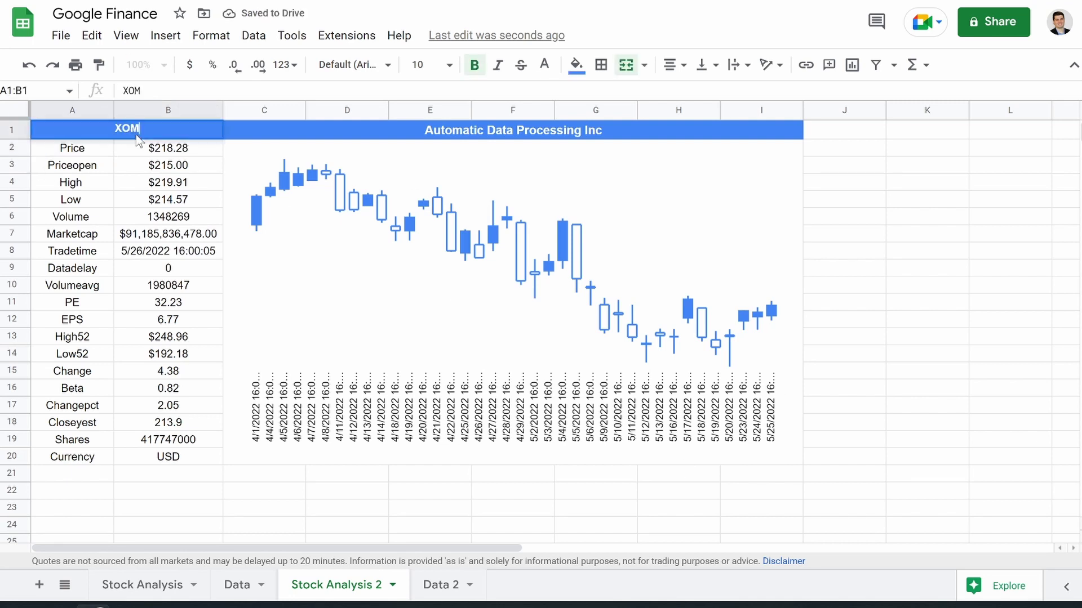
{"action": "key", "text": "Return"}
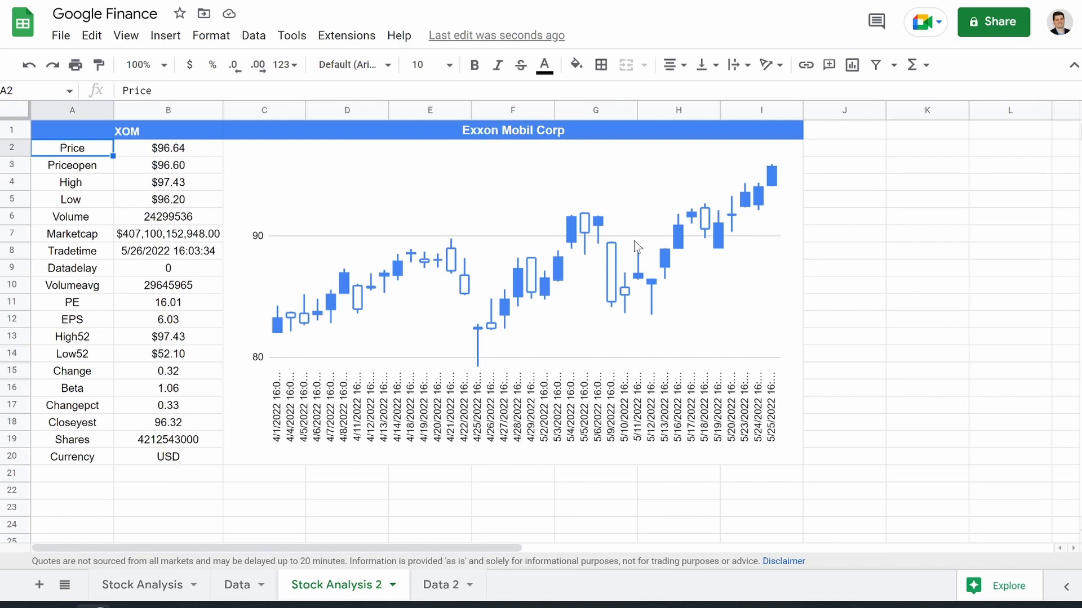
- Change the ticker to SPY and inspect the #N/A Volumeavg, PE, EPS and Beta rows
{"action": "left_click", "coordinate": [150, 136]}
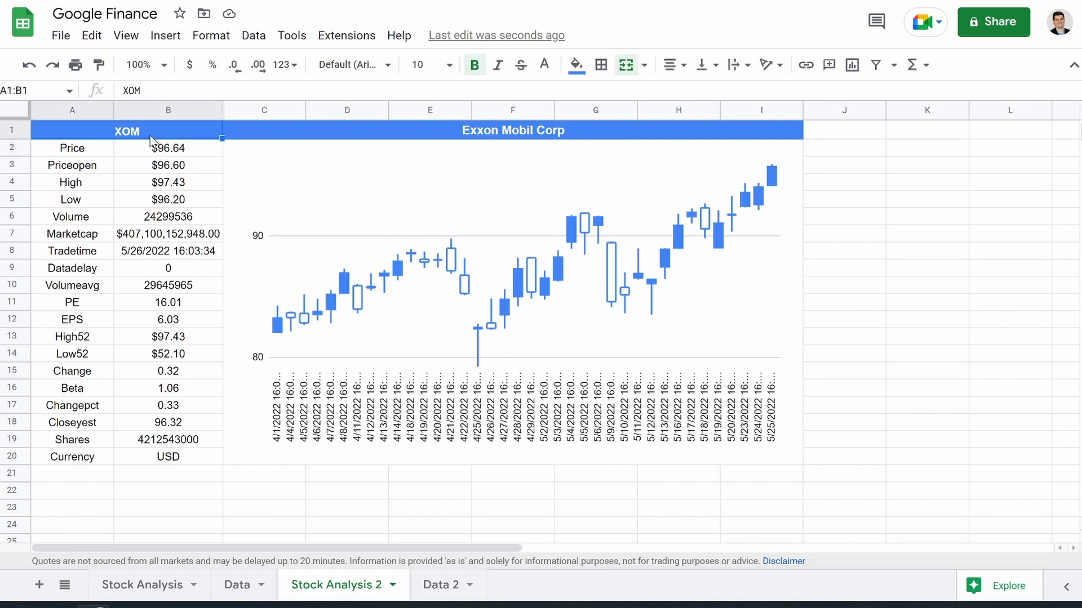
{"action": "type", "text": "SPY"}
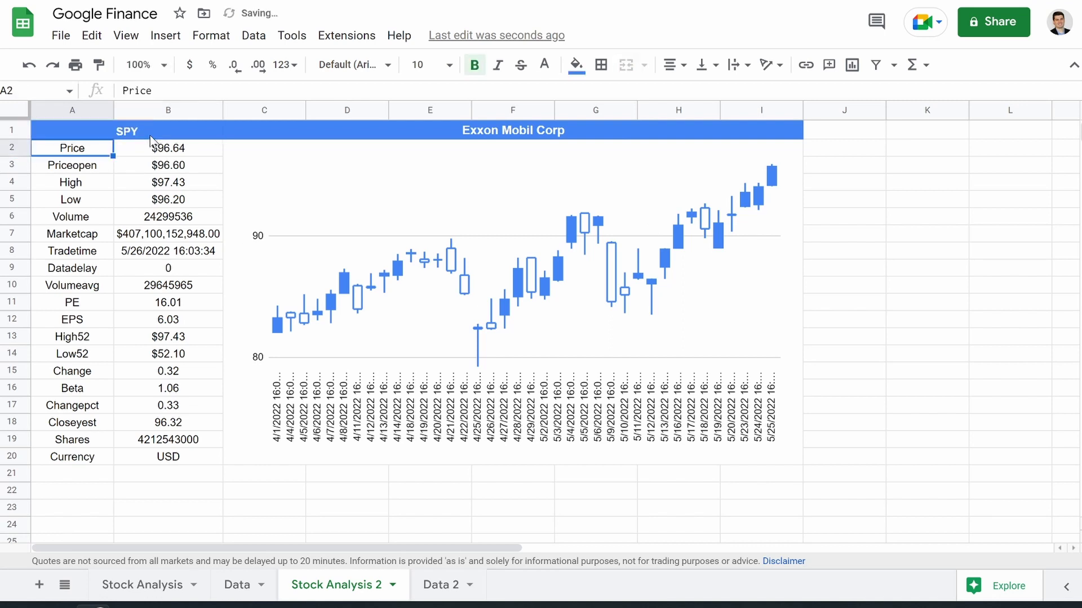
{"action": "key", "text": "Return"}
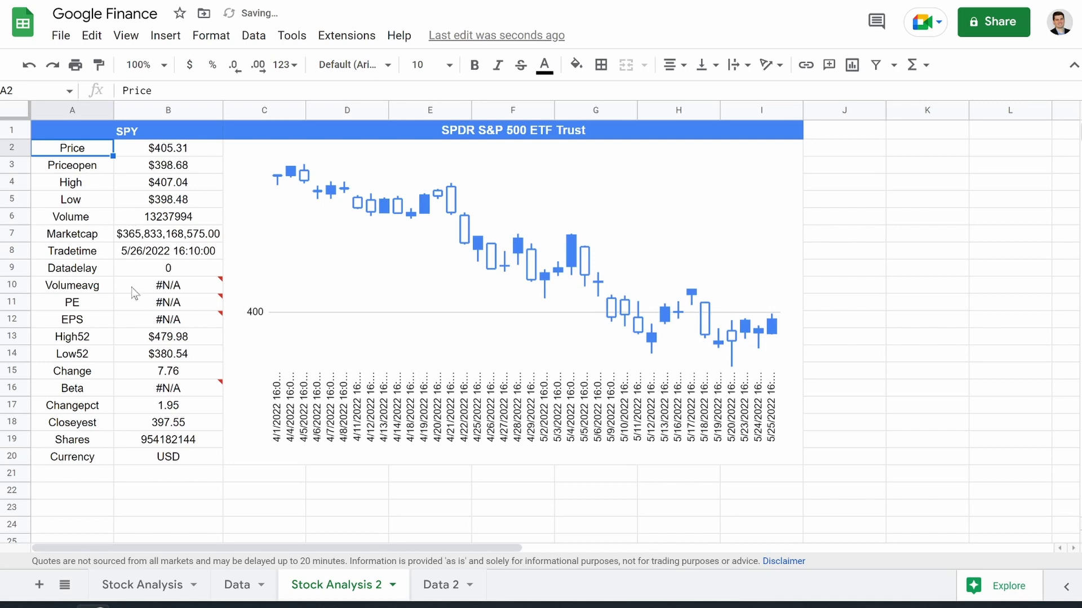
{"action": "left_click", "coordinate": [59, 286]}
{"action": "left_click", "coordinate": [72, 309]}
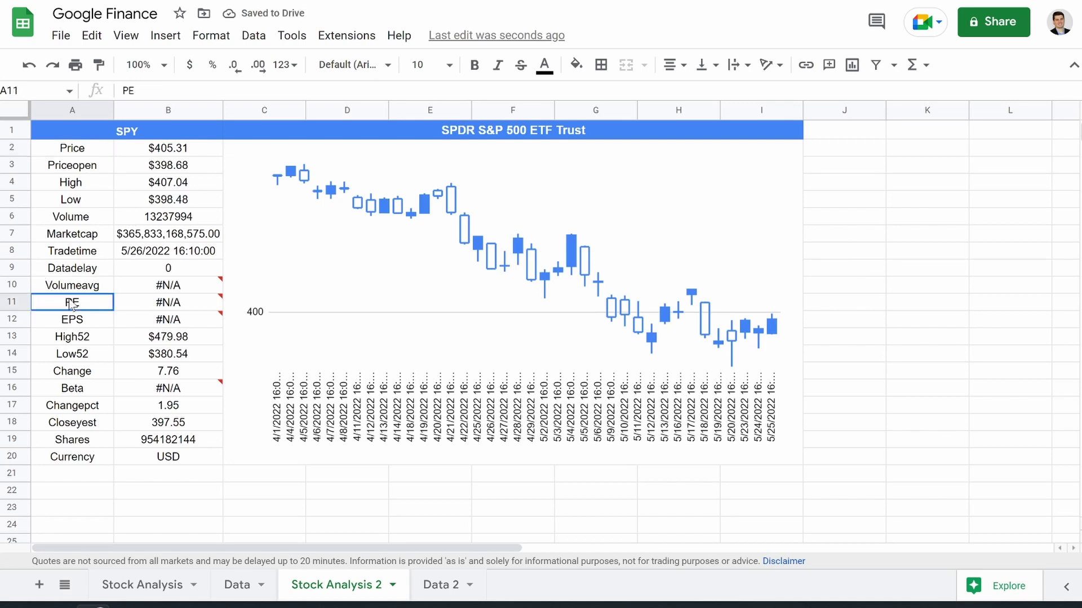
{"action": "left_click", "coordinate": [80, 322]}
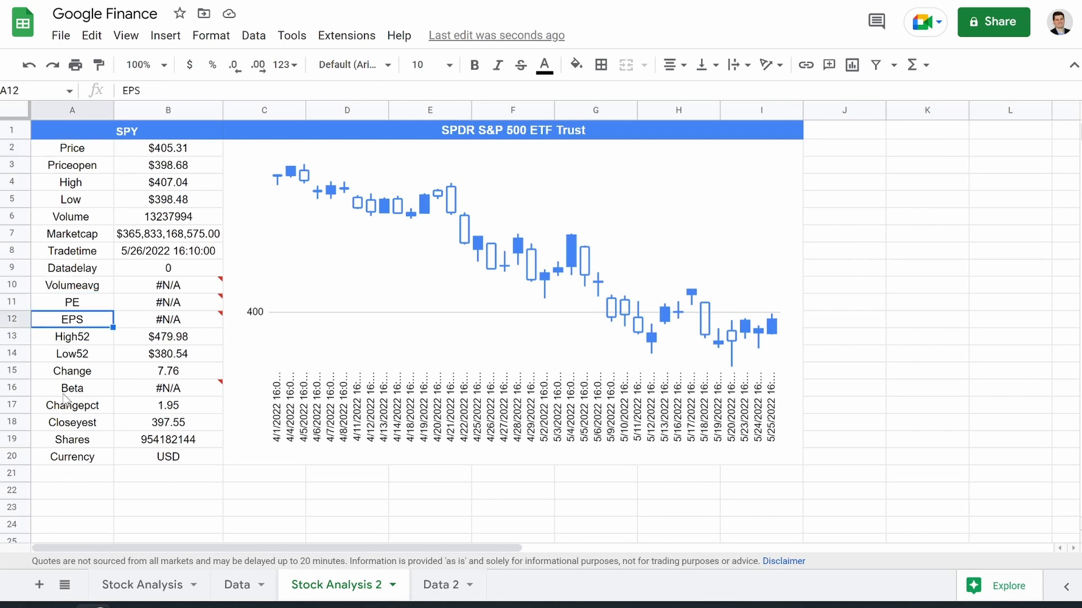
{"action": "left_click", "coordinate": [86, 389]}
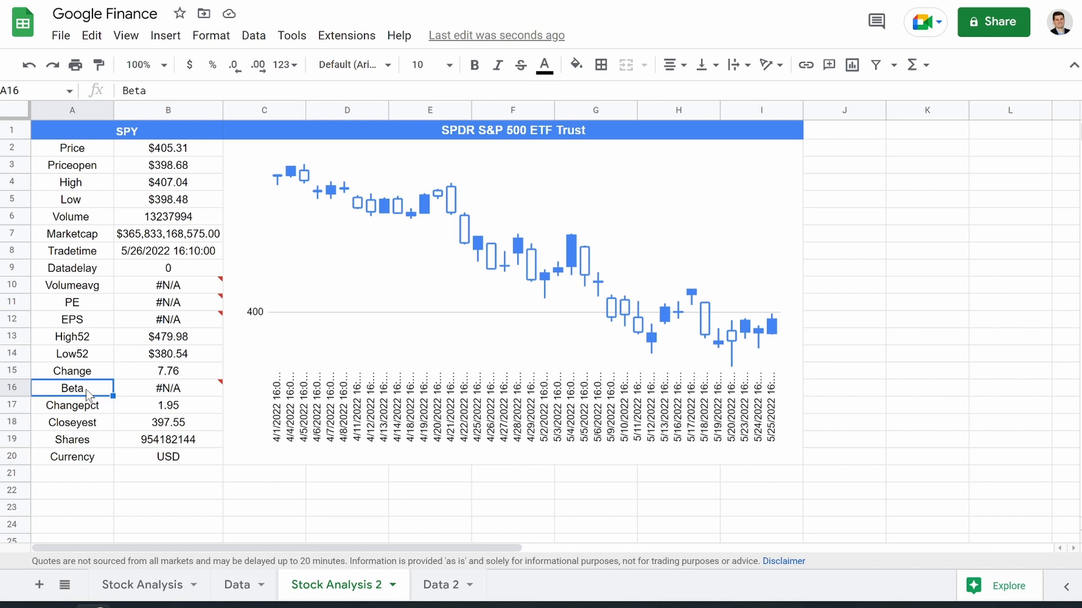
- Switch the ticker to QQQ, then back to SPY, and check the Beta #N/A value
{"action": "left_click", "coordinate": [144, 136]}
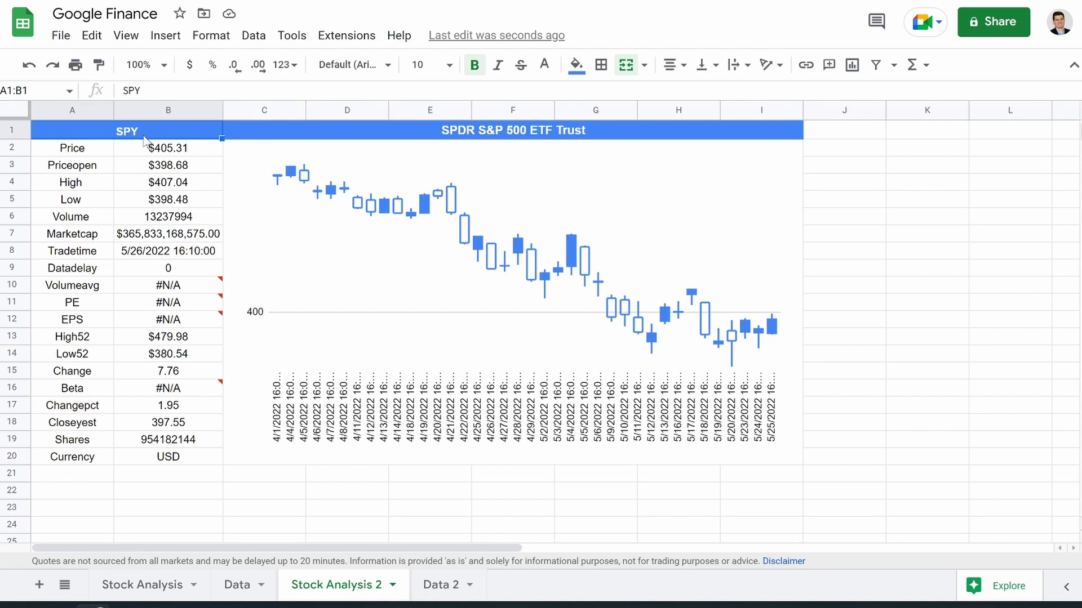
{"action": "type", "text": "QQQ"}
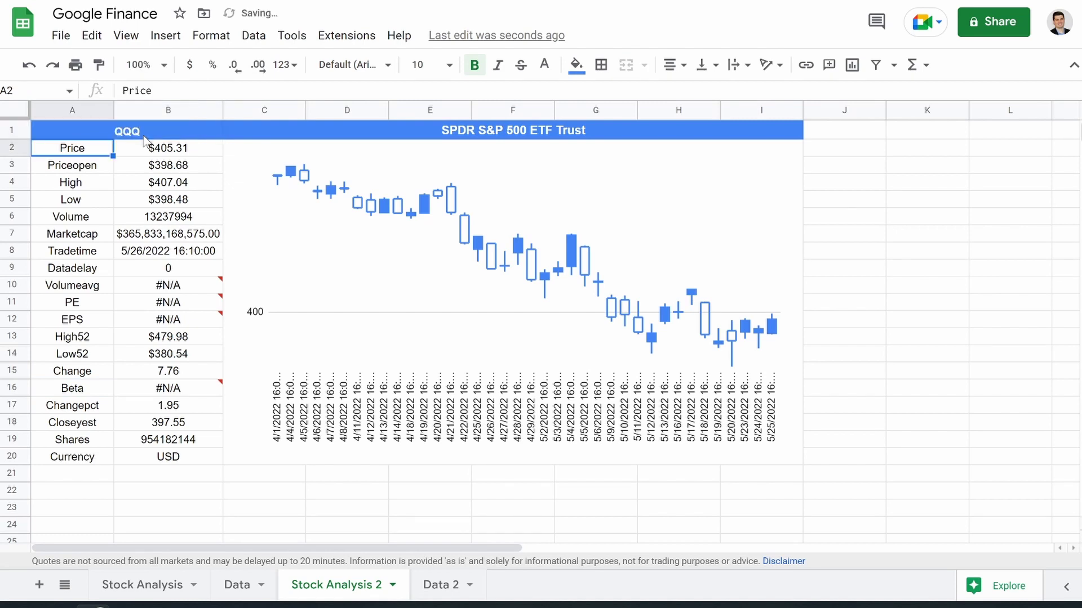
{"action": "key", "text": "Return"}
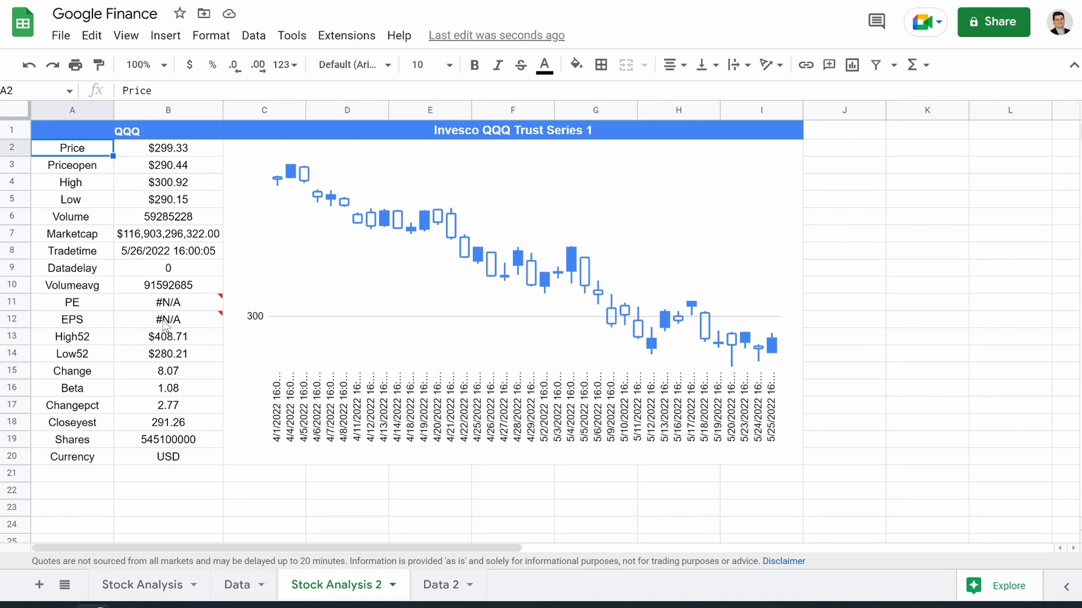
{"action": "left_click", "coordinate": [132, 138]}
{"action": "type", "text": "SPY"}
{"action": "key", "text": "Return"}
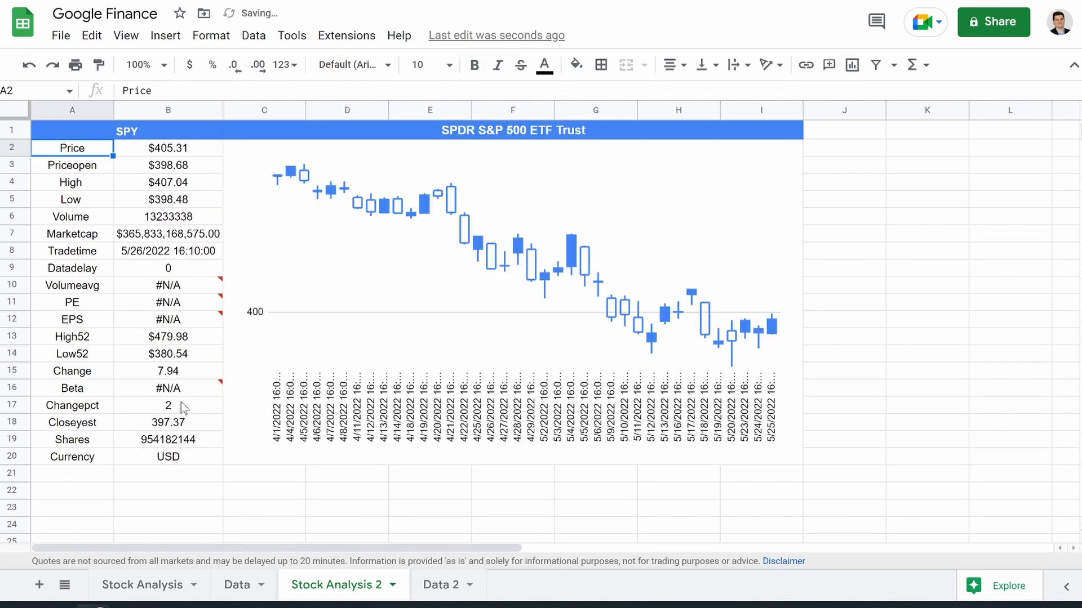
{"action": "left_click", "coordinate": [191, 376]}
{"action": "left_click", "coordinate": [194, 389]}
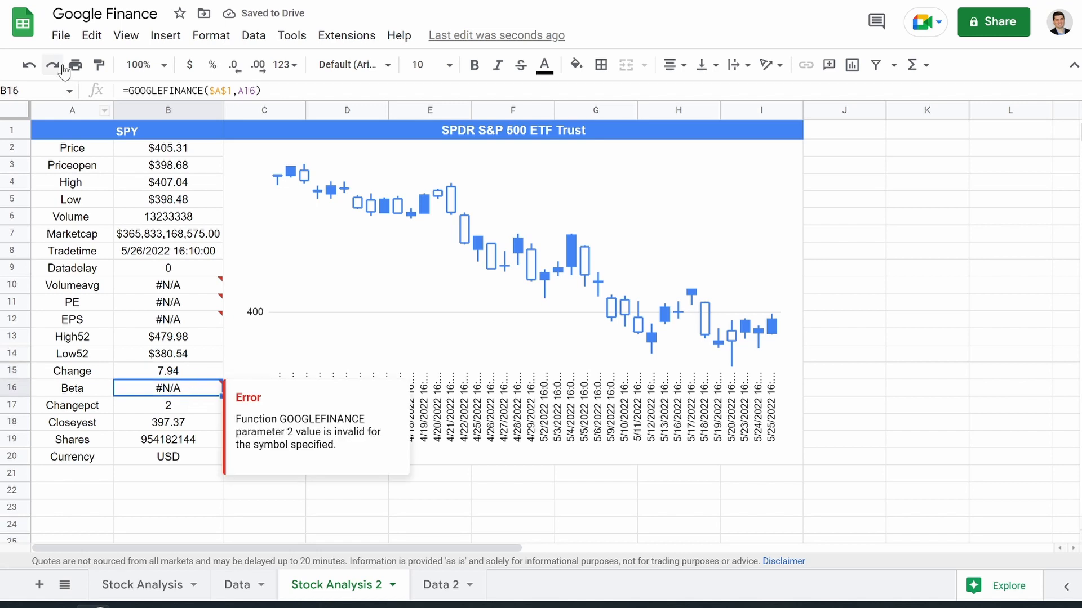
- Set the ticker to GOOGL, correcting a typo
{"action": "left_click", "coordinate": [130, 129]}
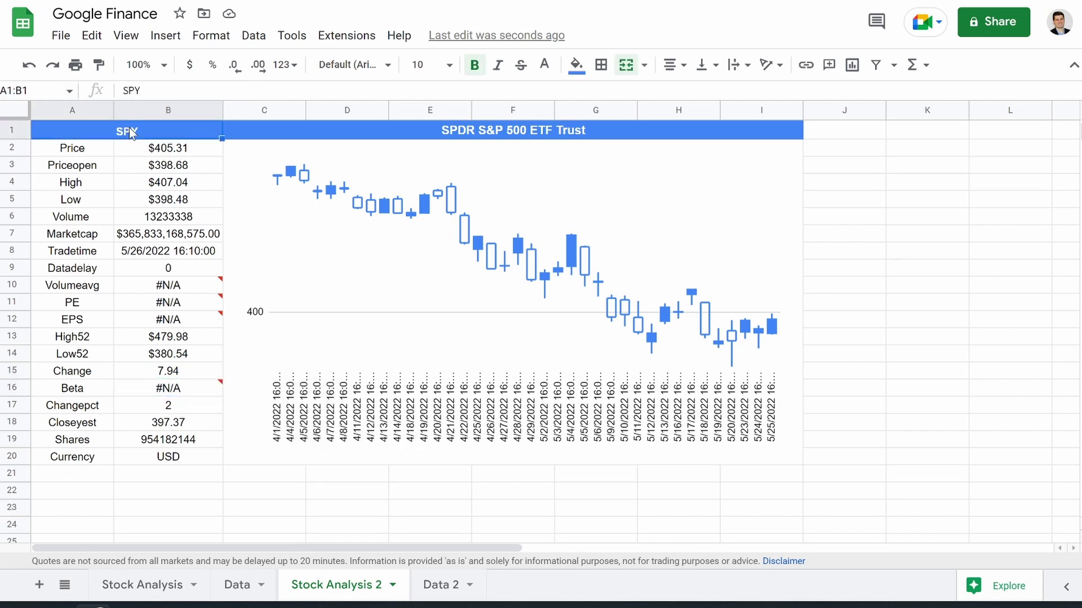
{"action": "type", "text": "GGO"}
{"action": "key", "text": "BackSpace"}
{"action": "key", "text": "BackSpace"}
{"action": "type", "text": "OOGL"}
{"action": "key", "text": "Return"}
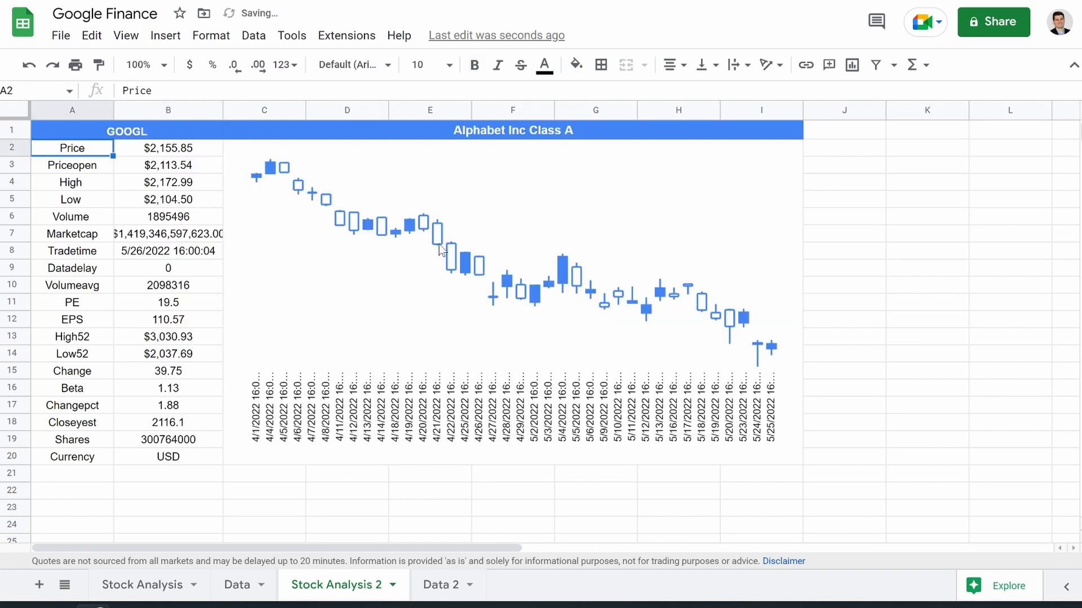
- Autofit column B to the market cap value and change the ticker to TGT
{"action": "left_click_drag", "start_coordinate": [223, 109], "coordinate": [221, 109]}
{"action": "double_click", "coordinate": [221, 110]}
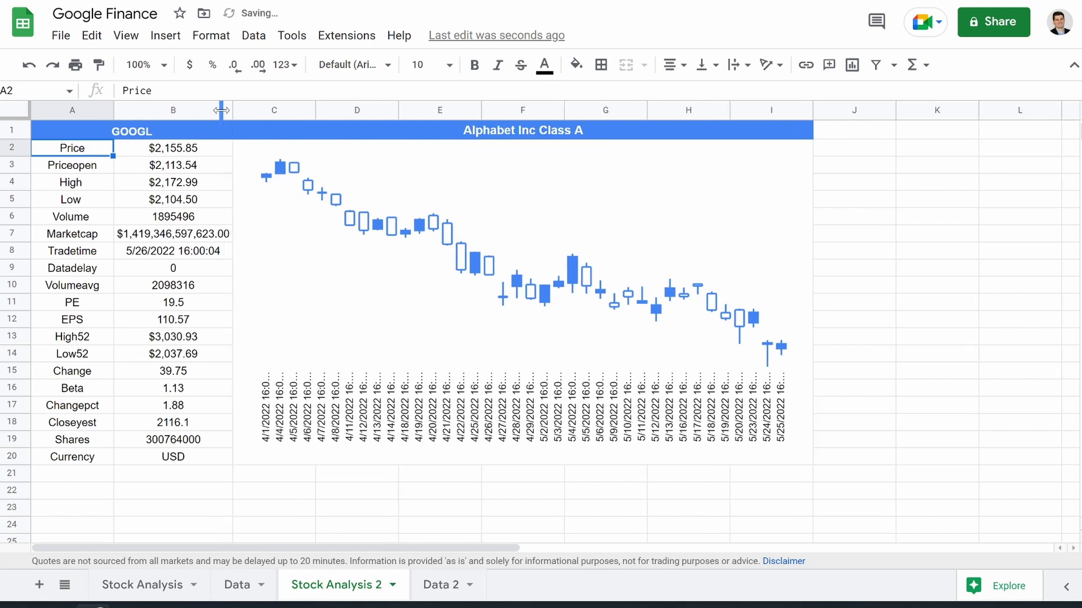
{"action": "left_click", "coordinate": [128, 134]}
{"action": "type", "text": "TGT"}
{"action": "key", "text": "Return"}
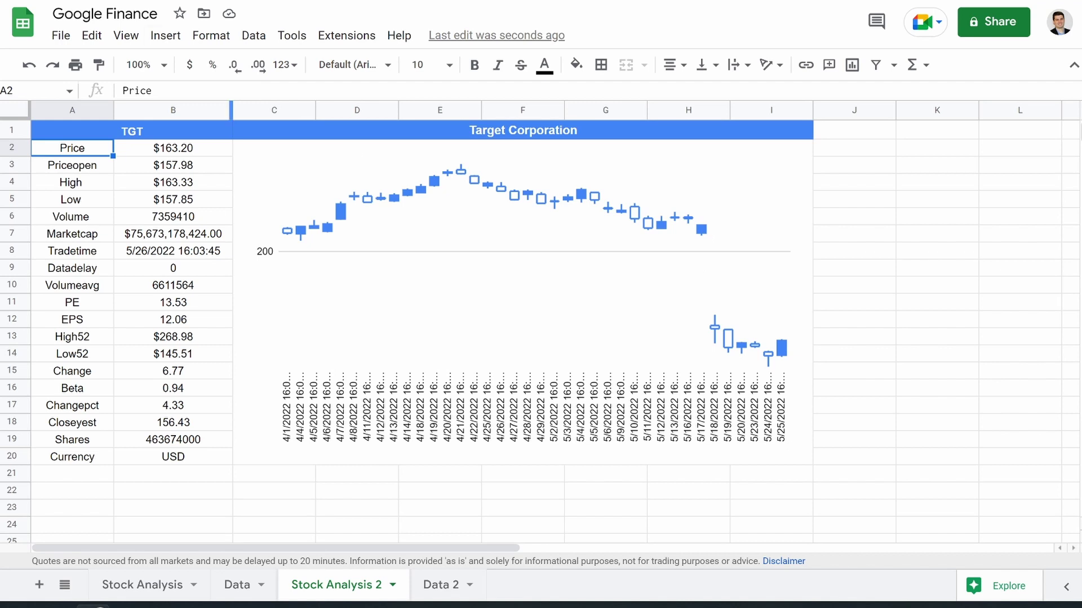
{"action": "left_click", "coordinate": [928, 356]}
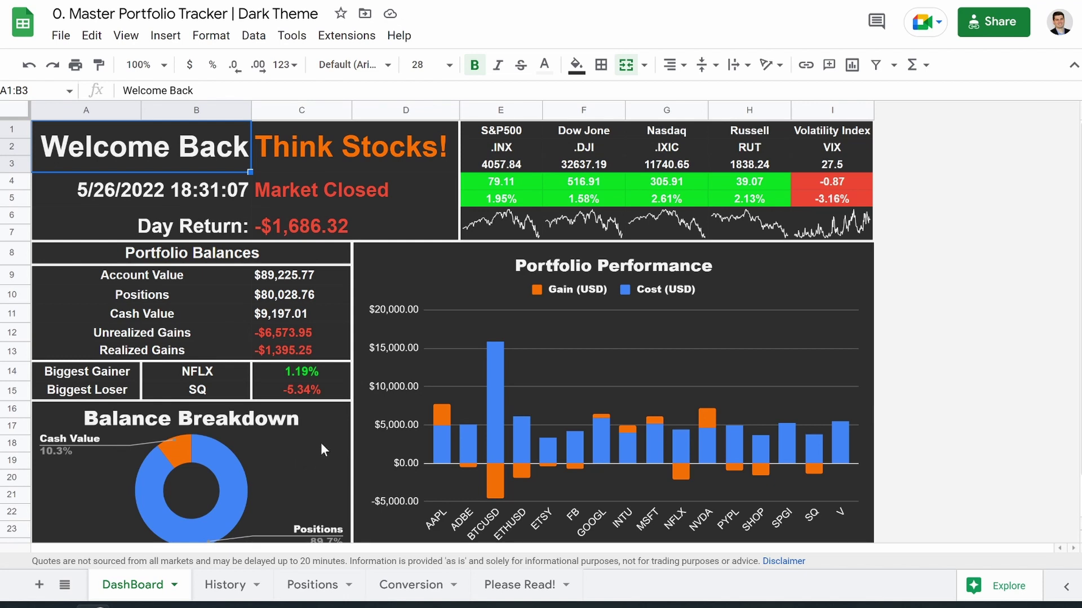
- Inspect the Account Value, Positions, Cash Value and Unrealized Gains formulas in C9–C12
{"action": "left_click", "coordinate": [299, 272]}
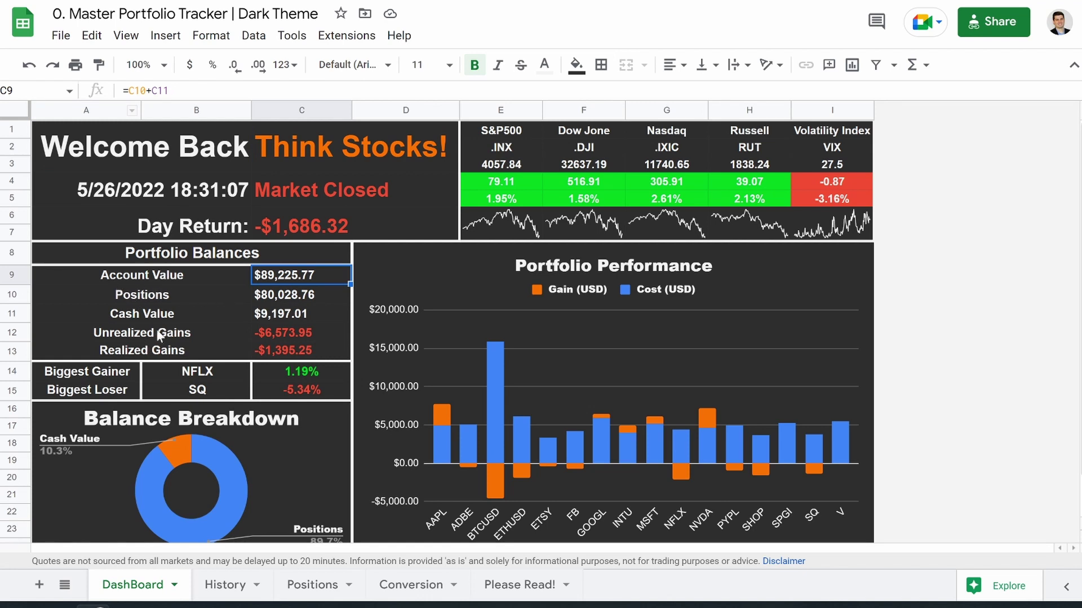
{"action": "left_click", "coordinate": [261, 296]}
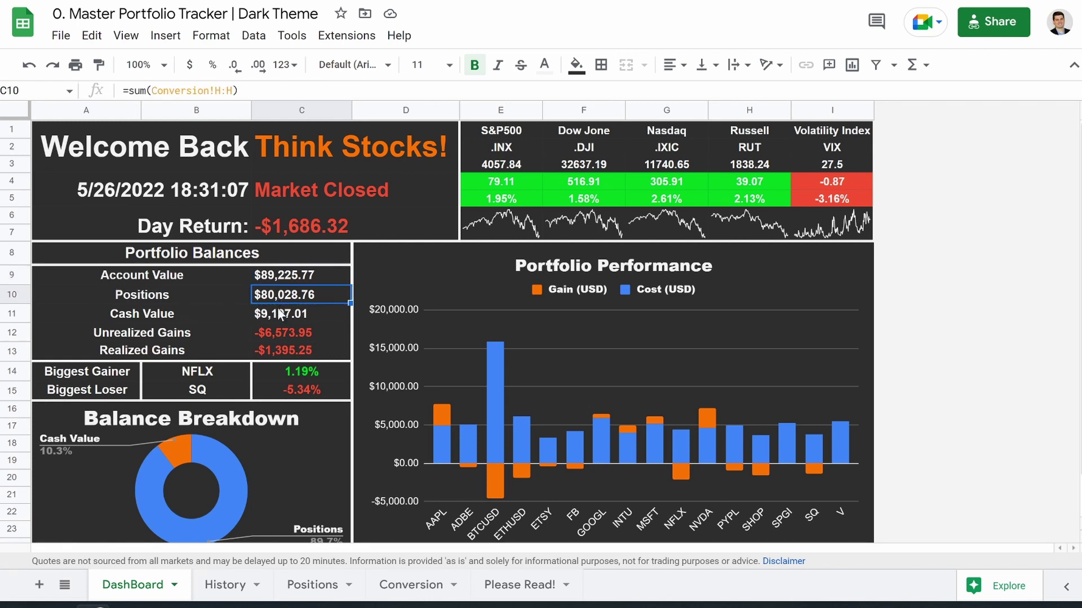
{"action": "left_click", "coordinate": [280, 314]}
{"action": "left_click", "coordinate": [298, 331]}
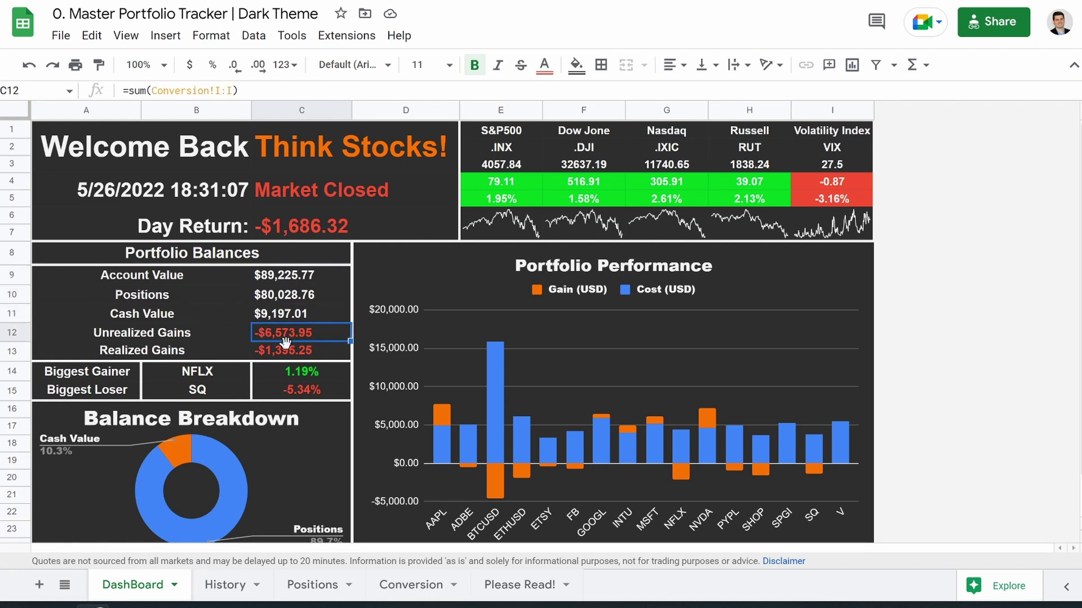
- Scroll through the History sheet's transactions, then view the Positions sheet
{"action": "left_click", "coordinate": [224, 586]}
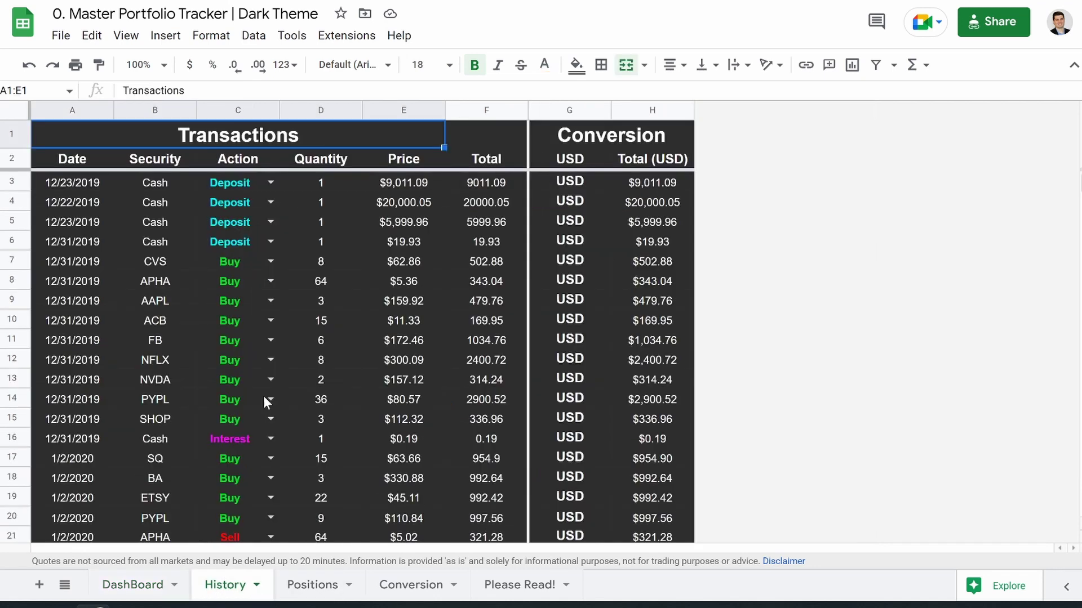
{"action": "scroll", "coordinate": [261, 332], "scroll_direction": "down", "scroll_amount": 20}
{"action": "scroll", "coordinate": [234, 303], "scroll_direction": "down", "scroll_amount": 20}
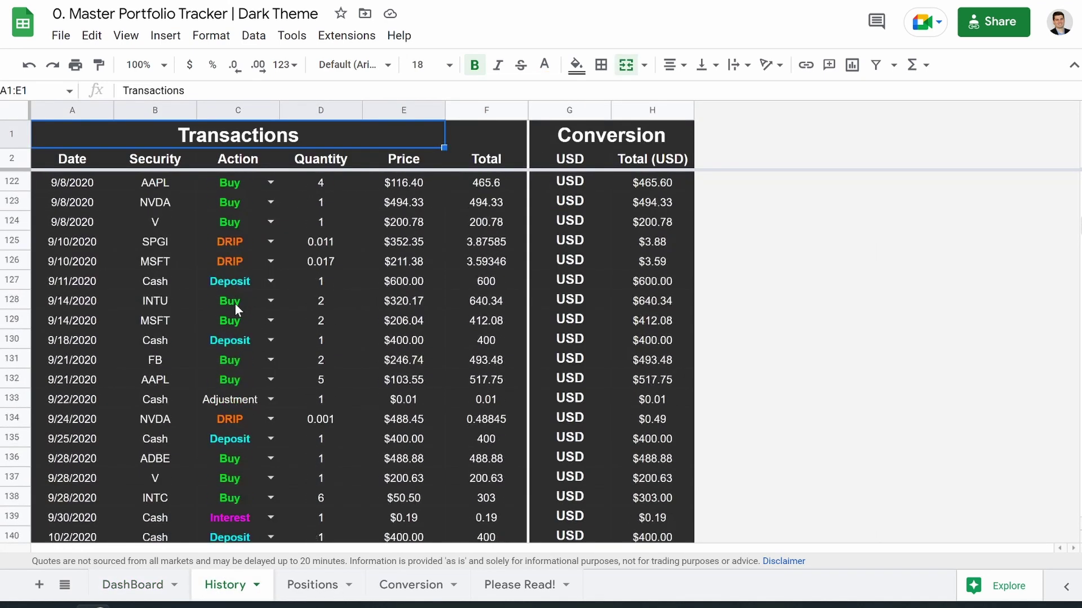
{"action": "scroll", "coordinate": [235, 303], "scroll_direction": "down", "scroll_amount": 5}
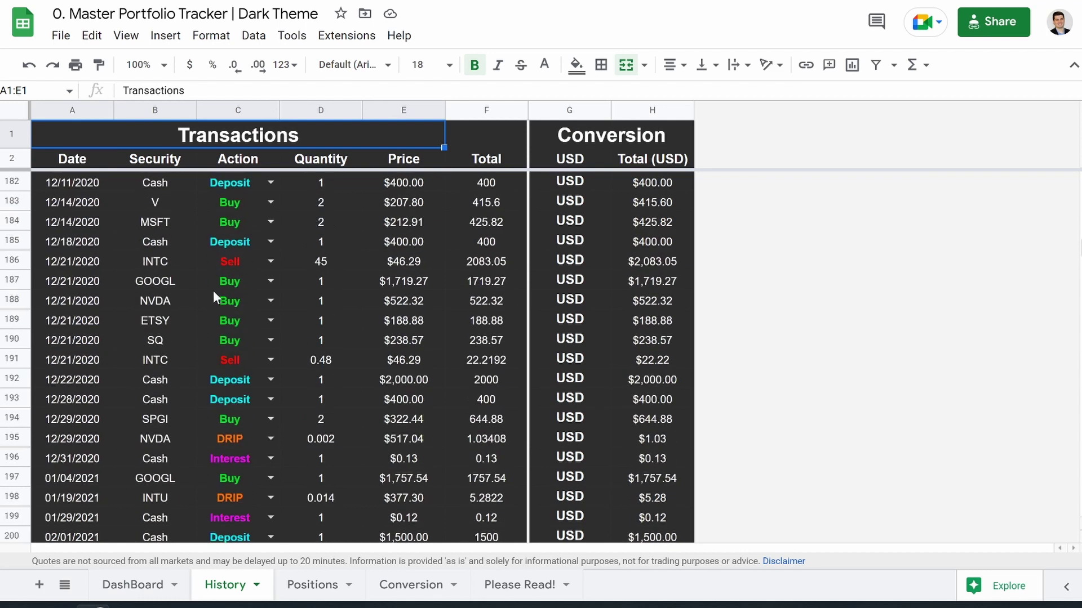
{"action": "scroll", "coordinate": [320, 423], "scroll_direction": "down", "scroll_amount": 3}
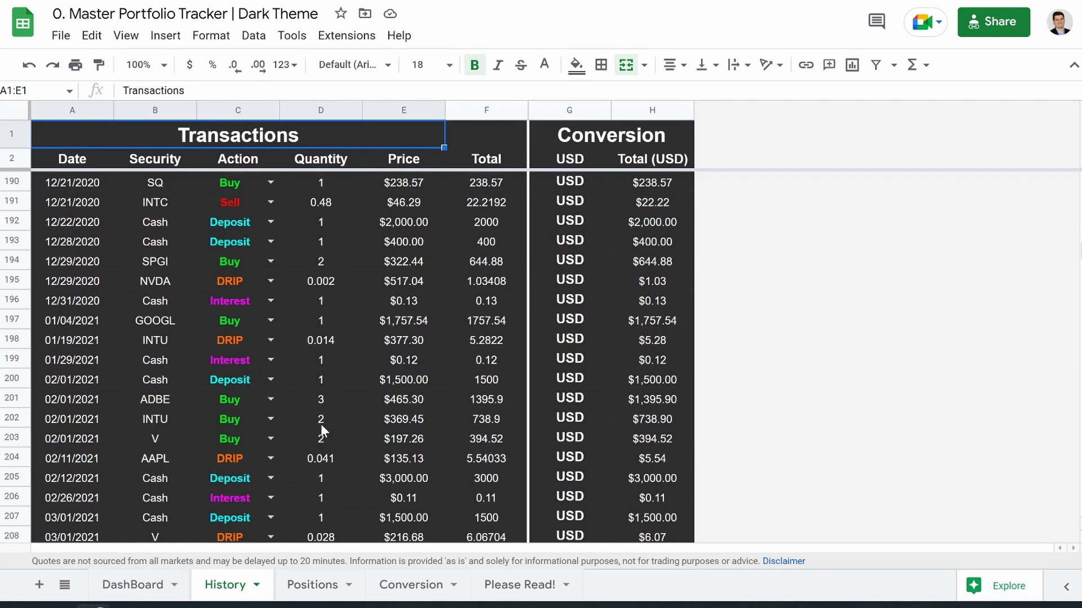
{"action": "scroll", "coordinate": [141, 442], "scroll_direction": "down", "scroll_amount": 3}
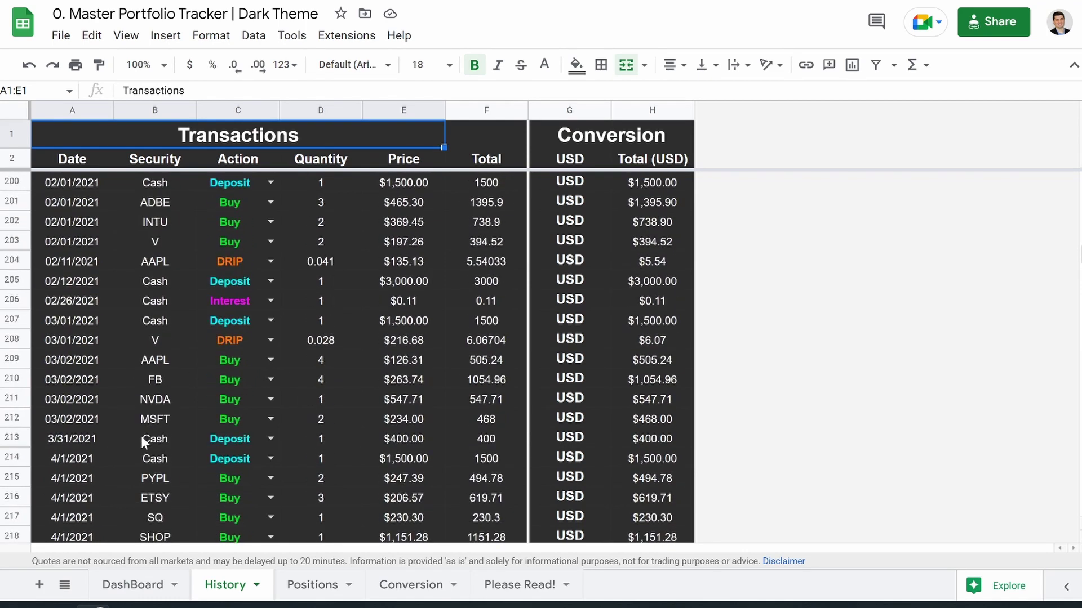
{"action": "scroll", "coordinate": [141, 436], "scroll_direction": "down", "scroll_amount": 7}
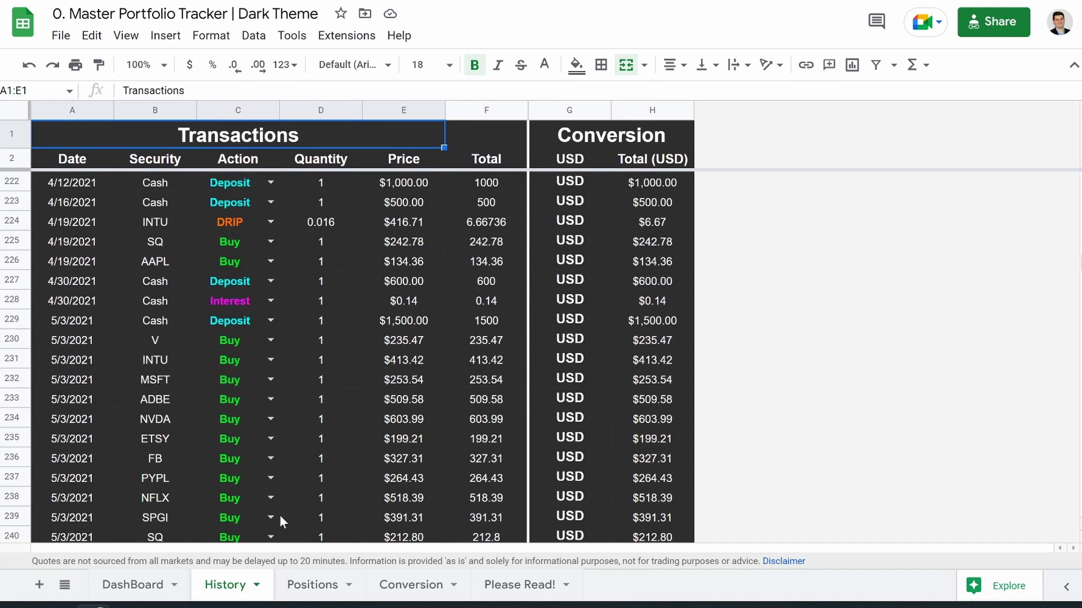
{"action": "left_click", "coordinate": [309, 585]}
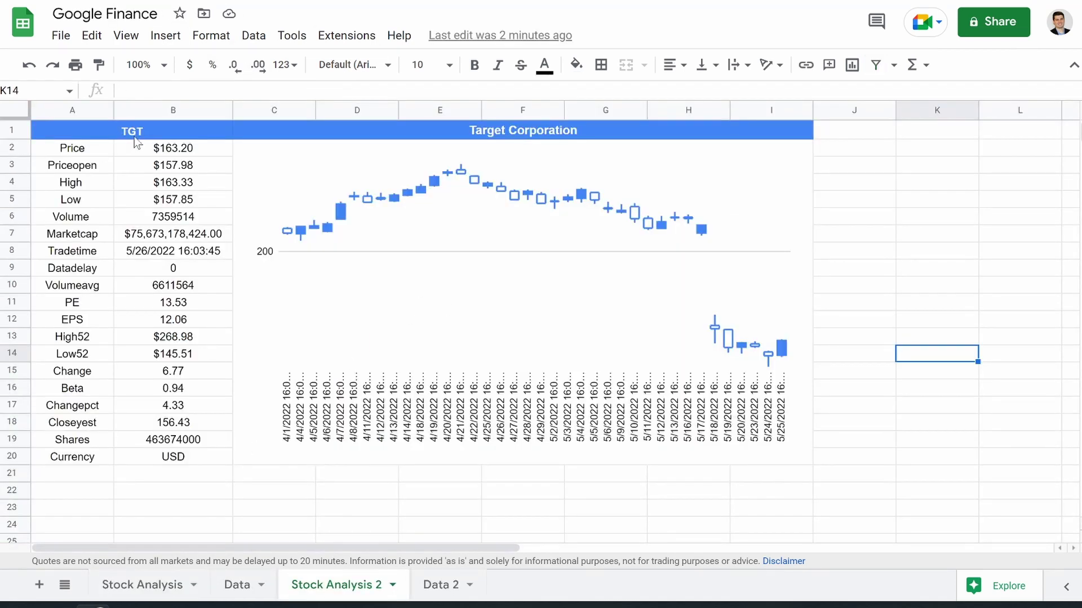
- Set the Stock Analysis 2 ticker in A1:B1 to XOM, fixing a mistyped entry
{"action": "left_click", "coordinate": [139, 131]}
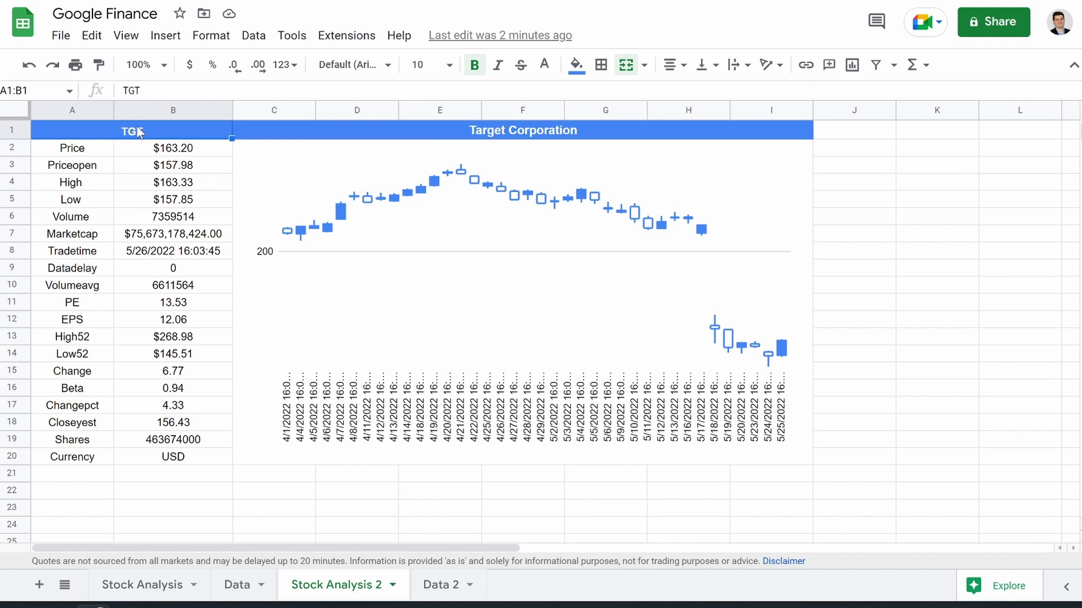
{"action": "type", "text": "OX"}
{"action": "key", "text": "BackSpace"}
{"action": "key", "text": "BackSpace"}
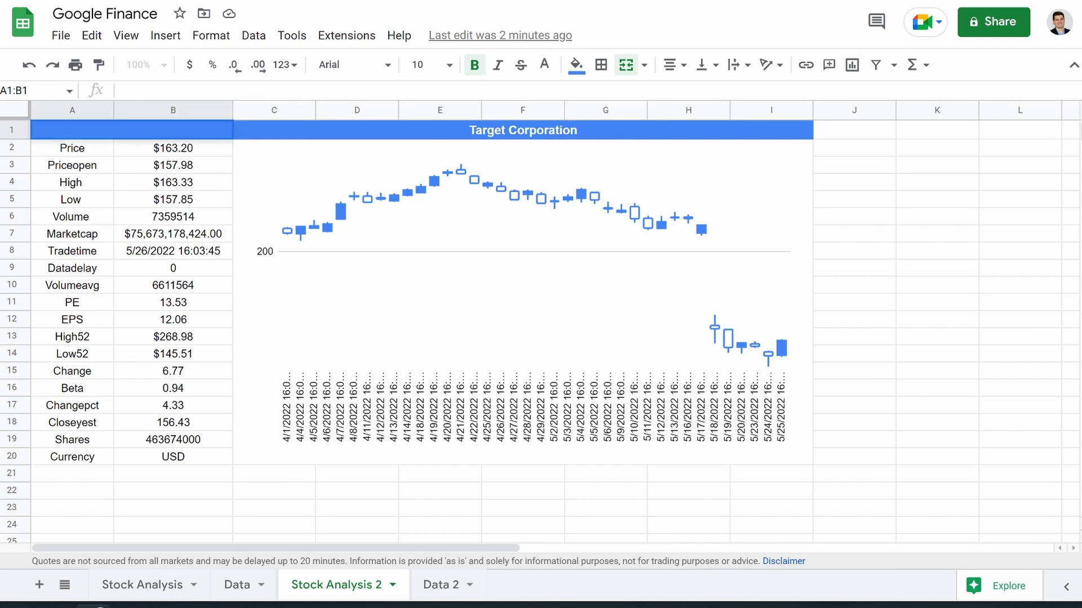
{"action": "type", "text": "XOM"}
{"action": "key", "text": "Return"}
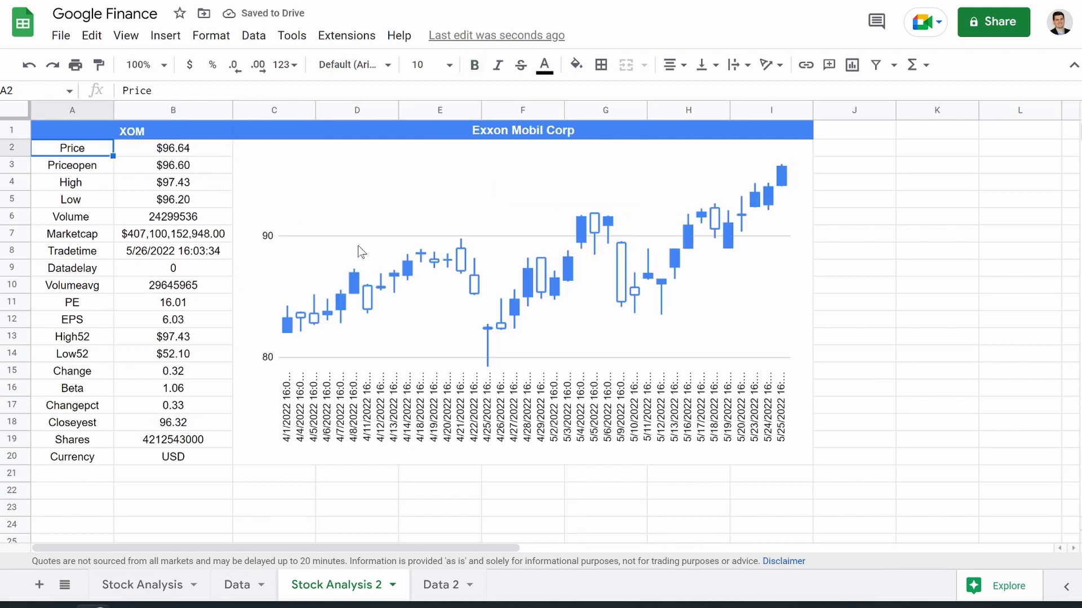